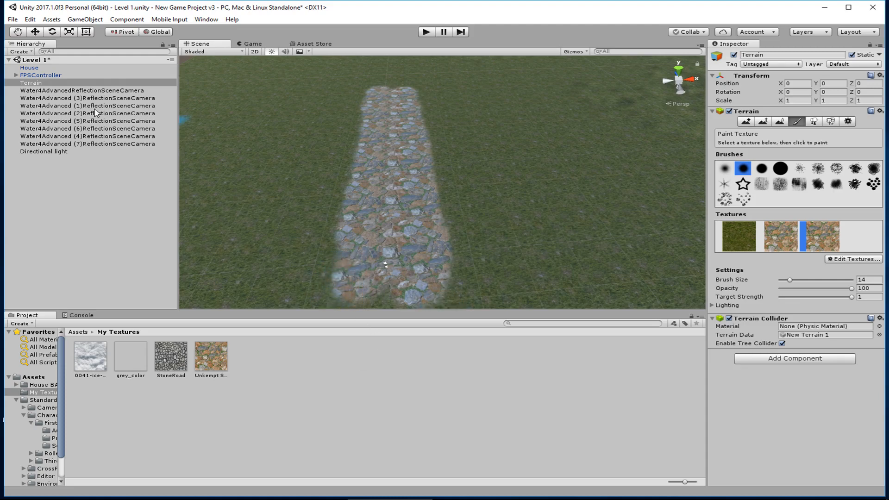
Select the FPSController and frame it in the scene view together with the stone path.
left_click(40, 76)
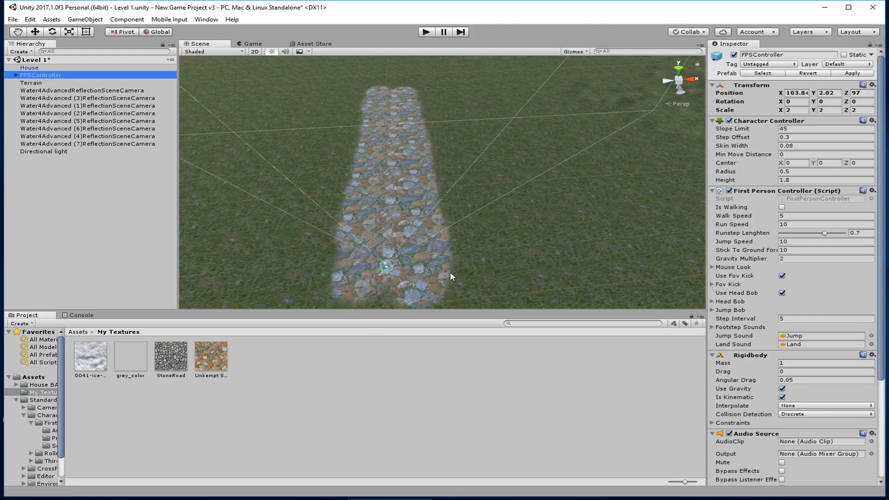
key("f")
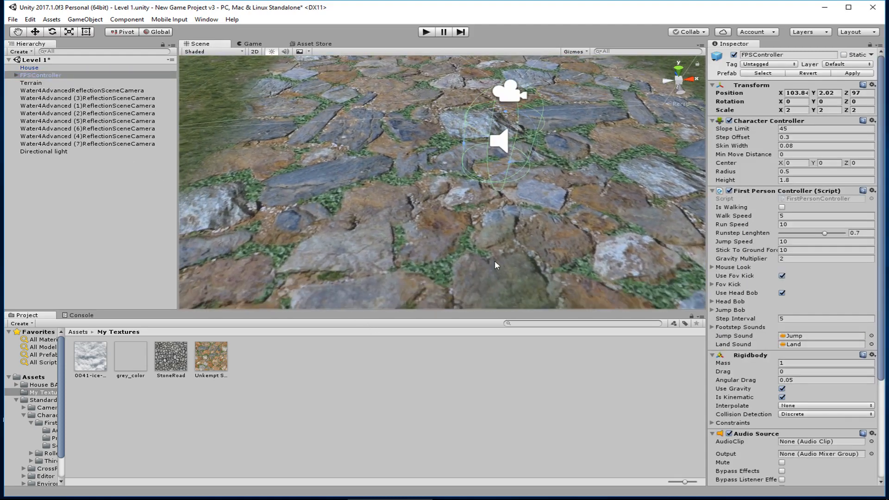
right_click_drag(495, 260, 470, 187)
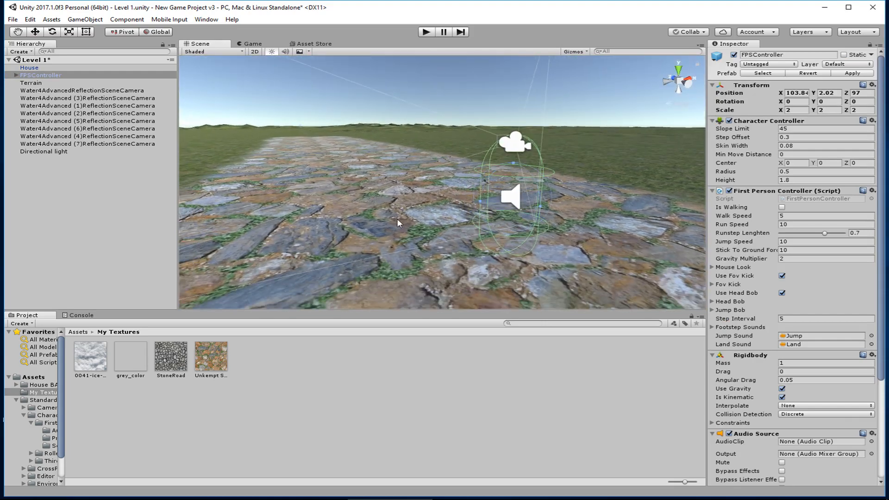
scroll(396, 218, "down", 8)
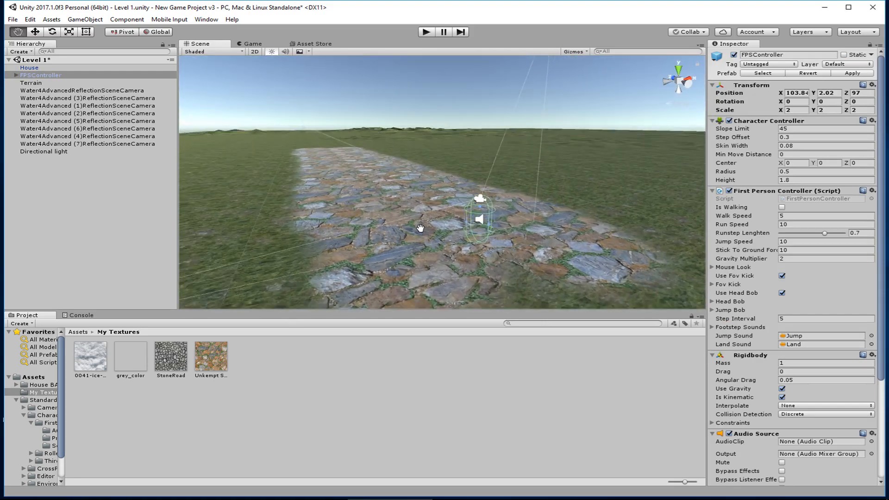
middle_click_drag(420, 228, 410, 253)
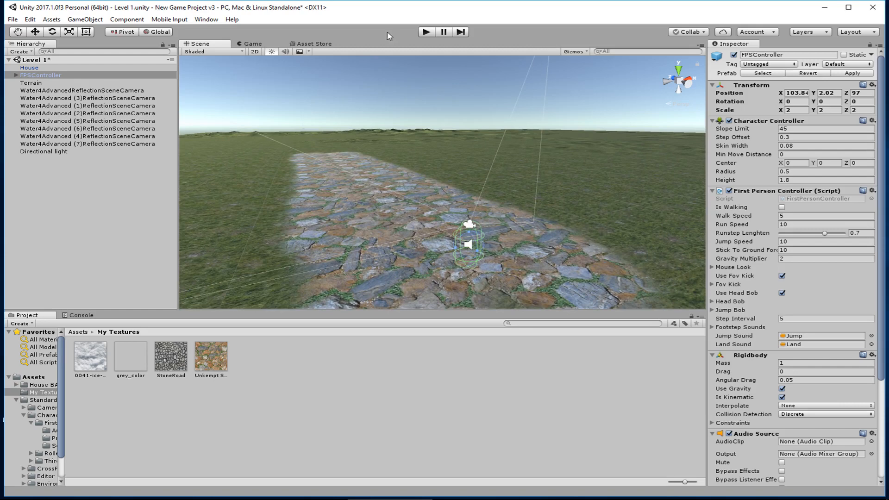
Play-test the level in first person to inspect the stone path, and stop the play mode.
left_click(428, 32)
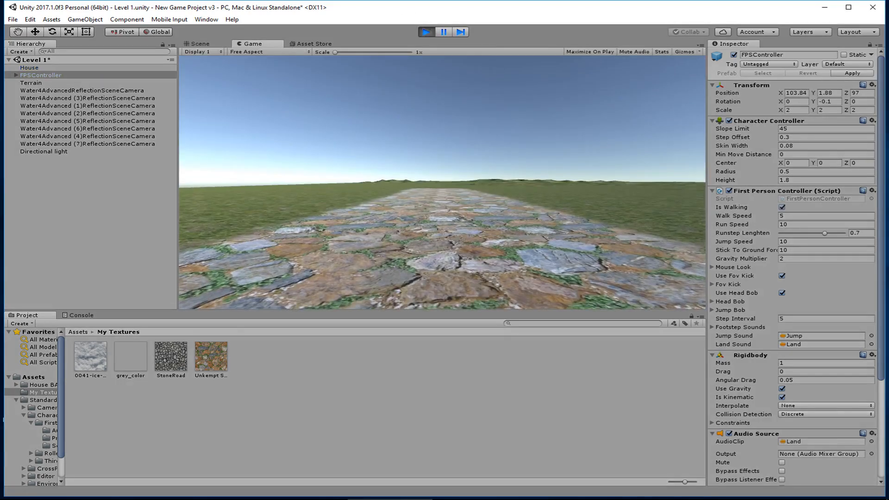
key("w")
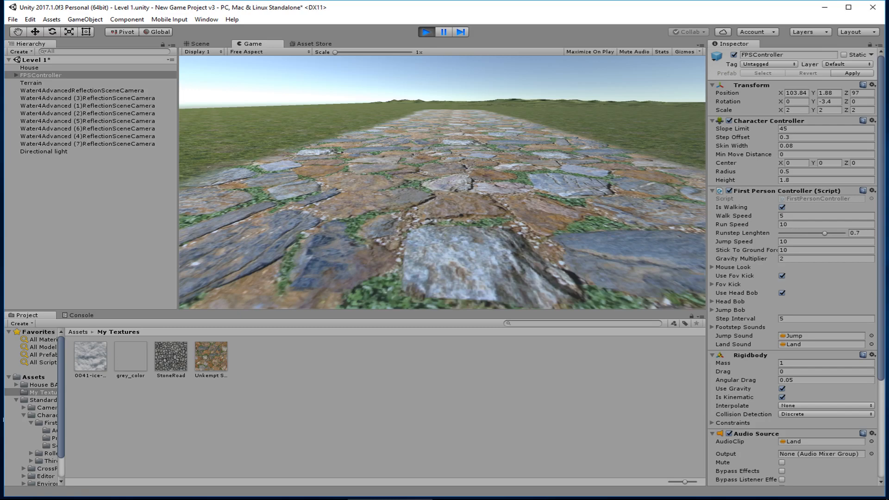
key("Escape")
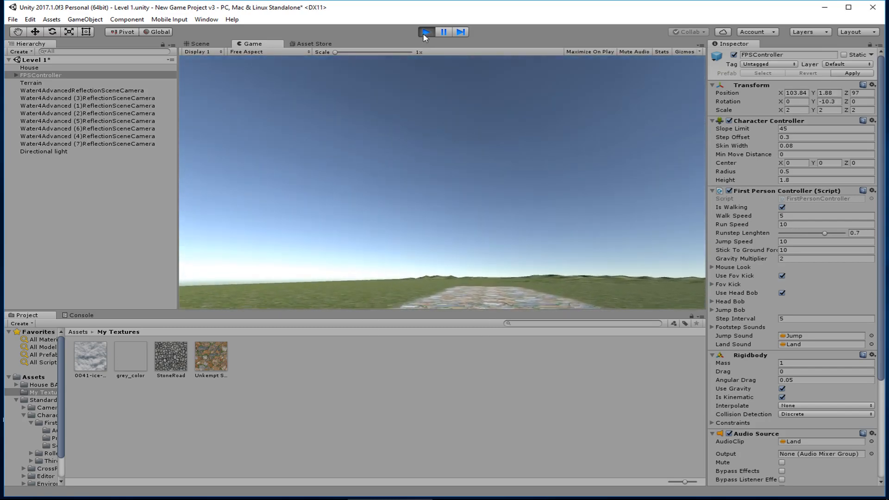
left_click(423, 33)
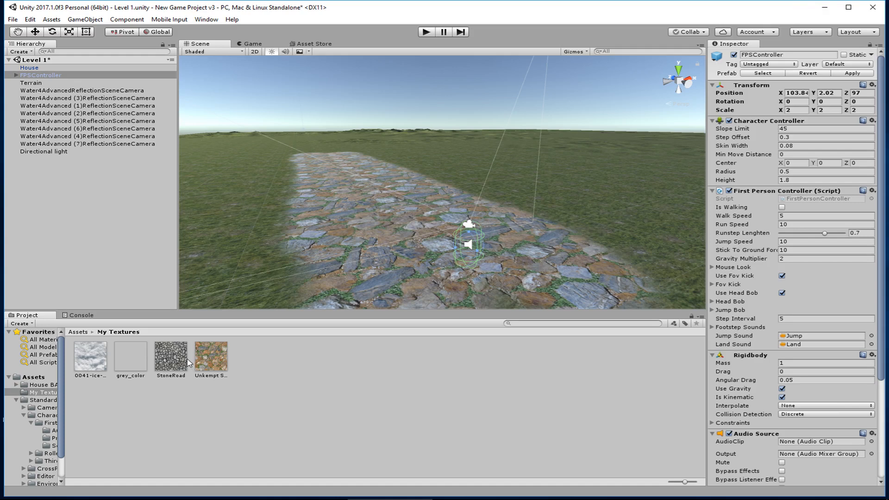
left_click(173, 352)
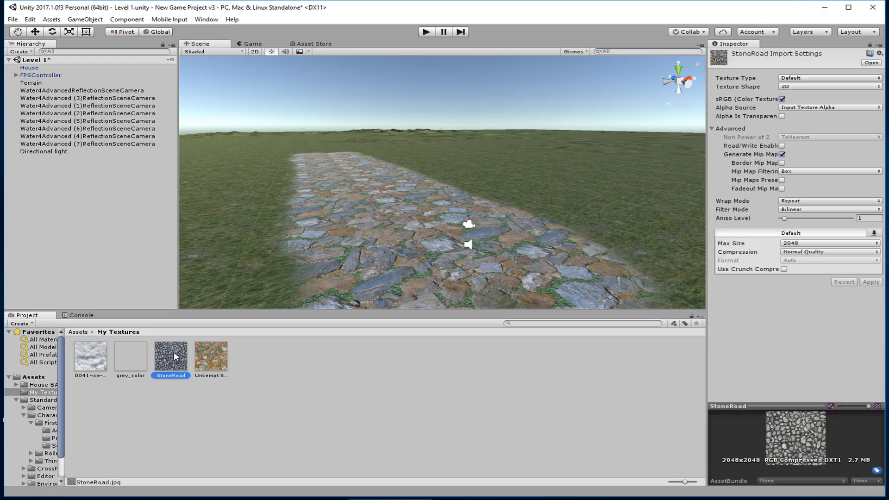
right_click(174, 351)
right_click(220, 369)
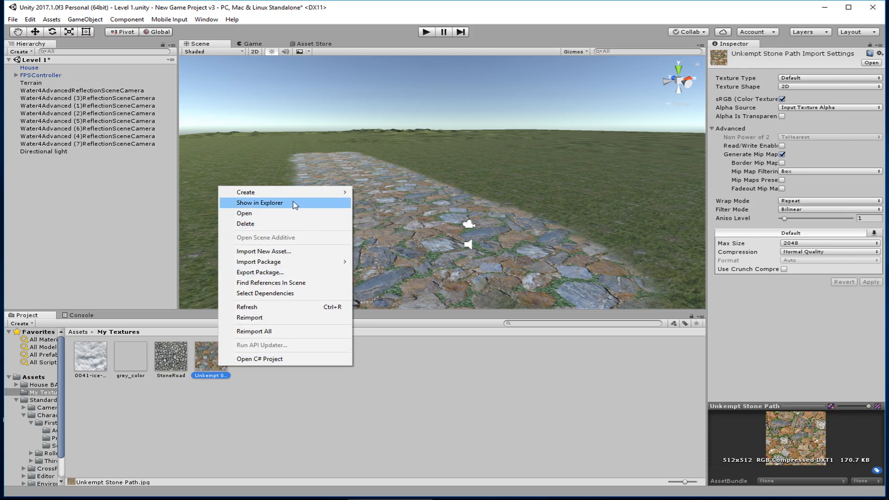
left_click(388, 367)
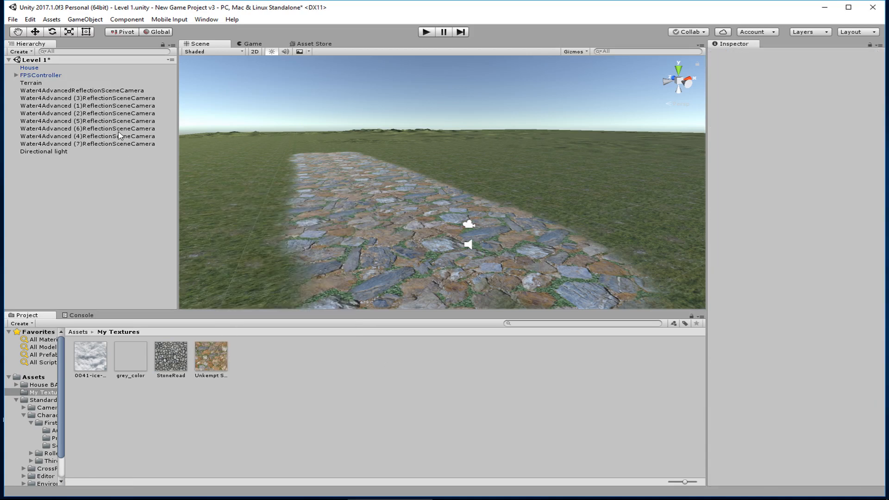
left_click(55, 84)
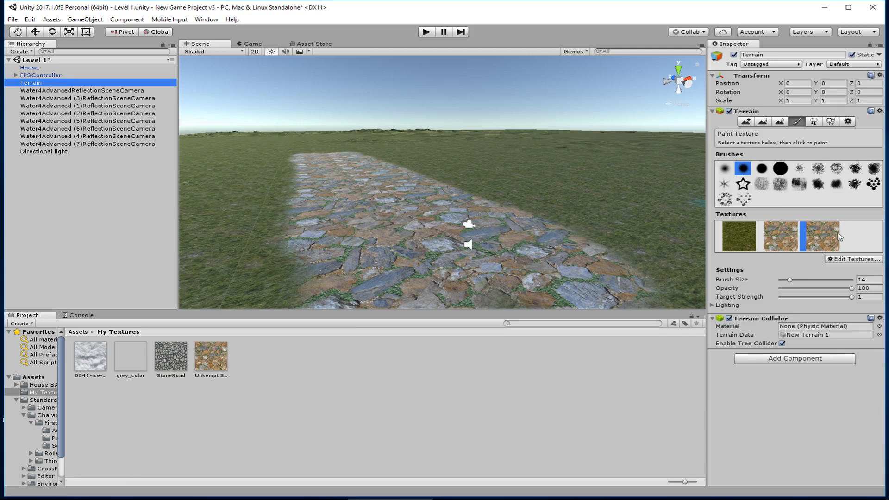
mouse_move(470, 259)
left_mouse_down()
mouse_move(520, 258)
mouse_move(455, 230)
left_mouse_up()
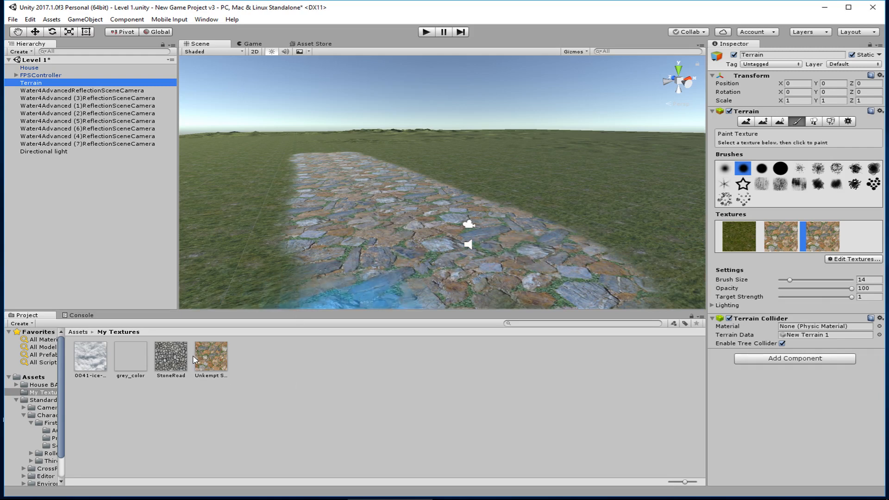
Show the Unkempt Stone Path texture in File Explorer and minimize Unity to expose the desktop.
right_click(213, 356)
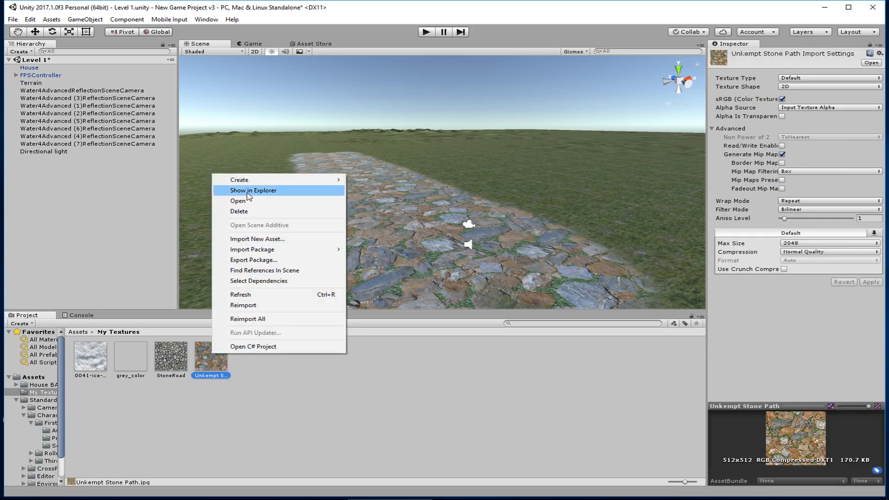
left_click(250, 191)
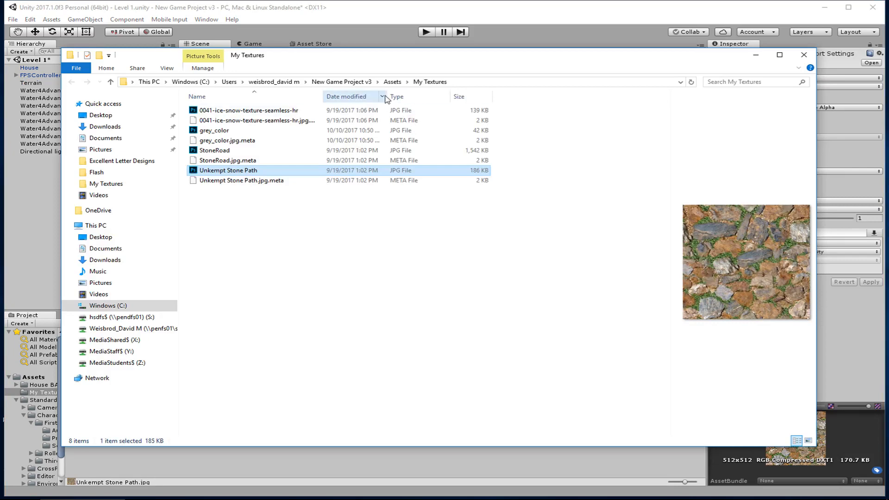
left_click_drag(386, 61, 424, 61)
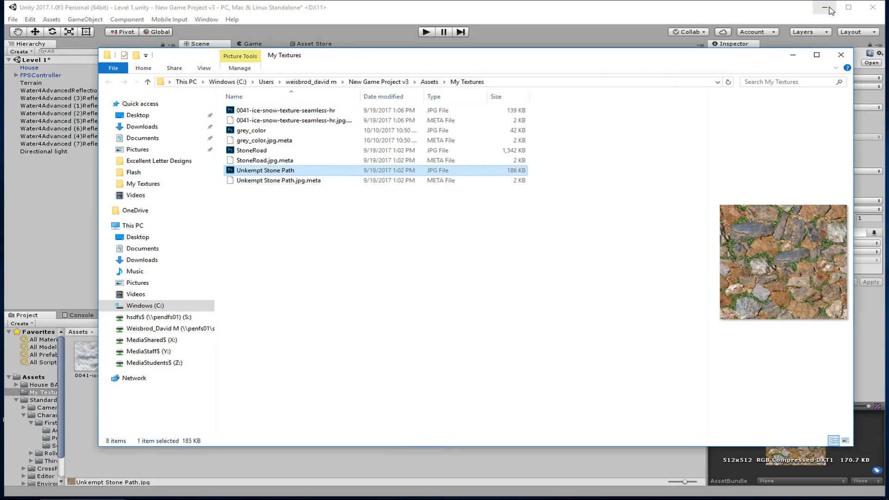
left_click(827, 7)
left_click_drag(602, 65, 638, 64)
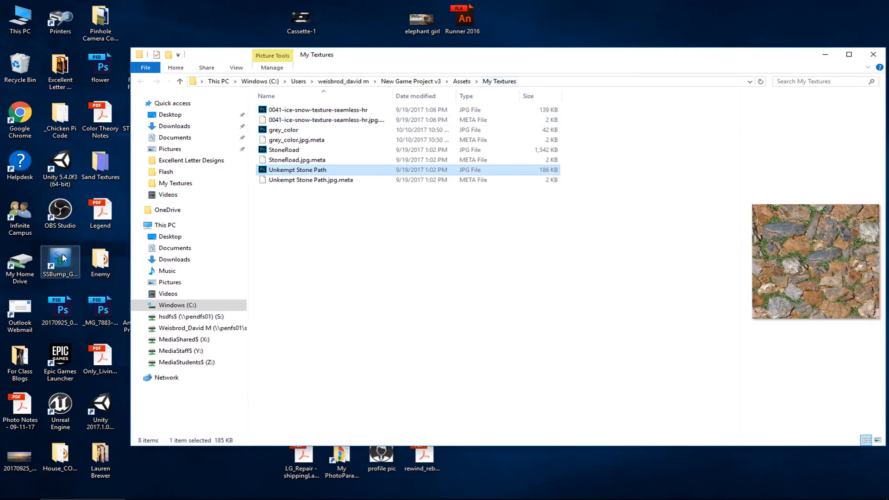
Launch SSBump Generator from the desktop and open its settings for generating a single normal map.
left_click(3, 497)
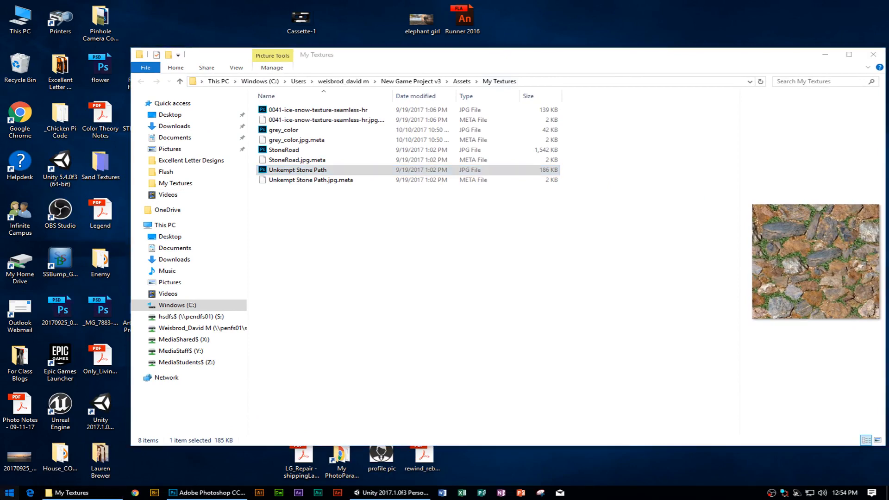
left_click(2, 498)
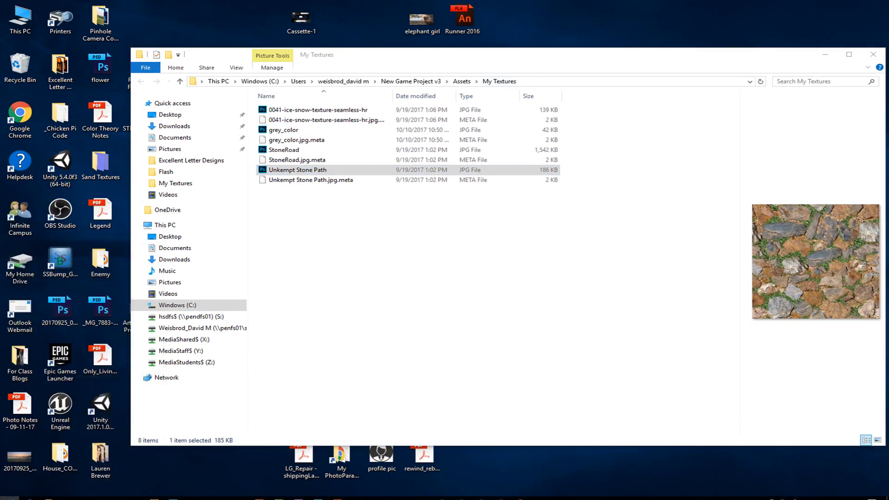
double_click(67, 258)
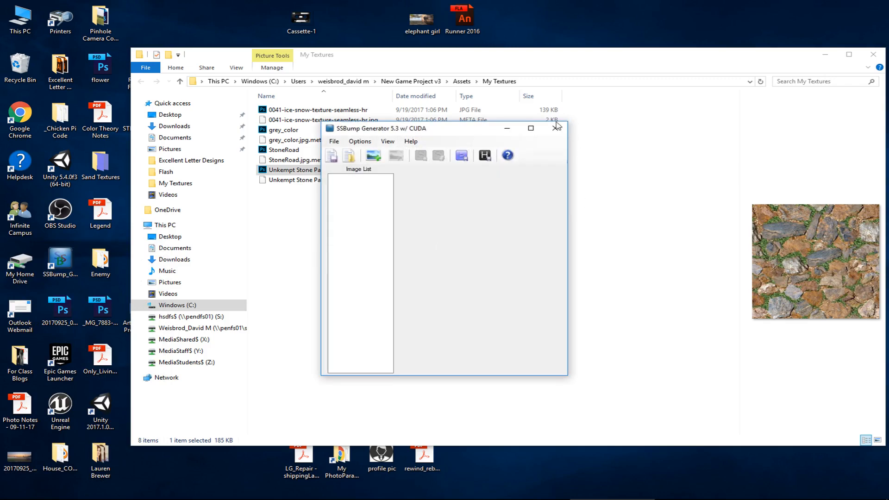
left_click_drag(476, 133, 204, 106)
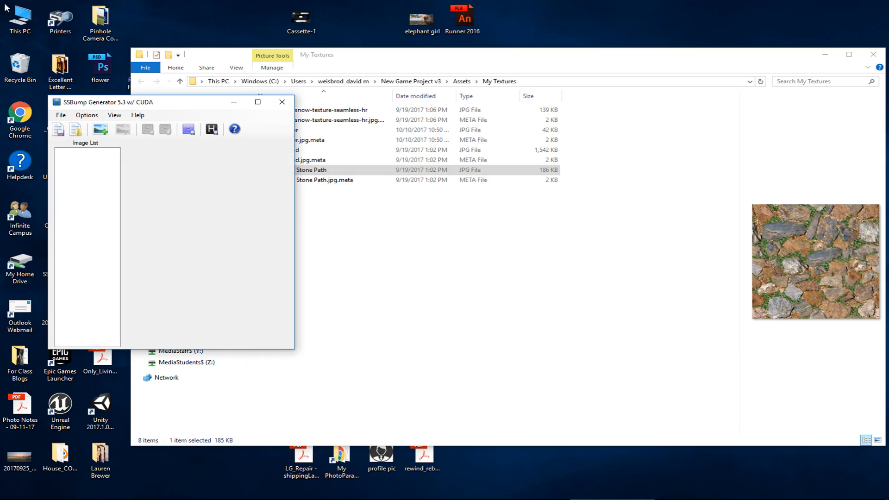
left_click(188, 129)
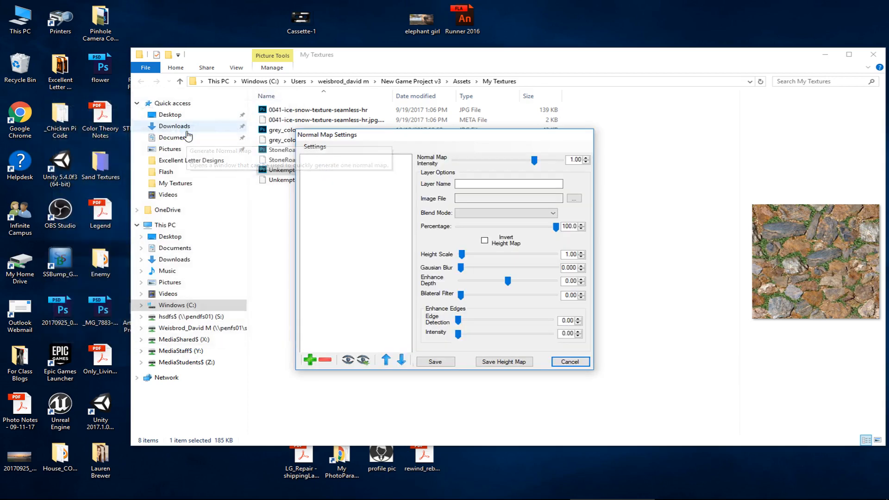
left_click_drag(455, 141, 170, 144)
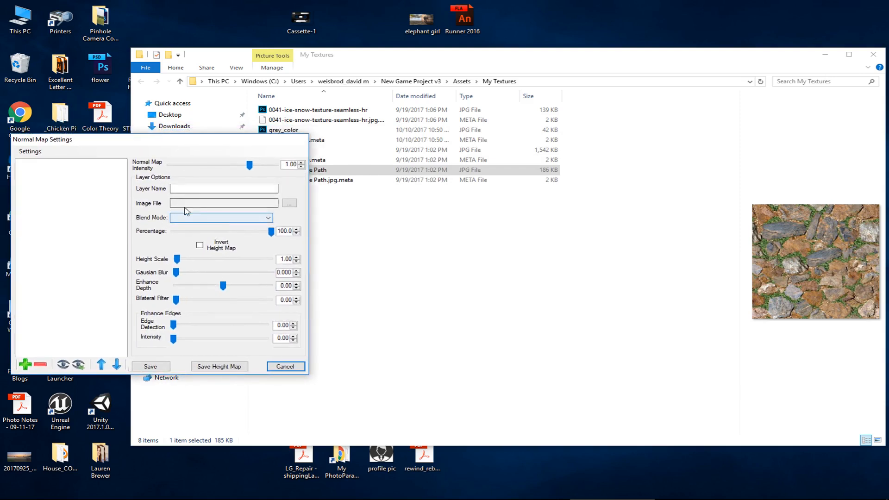
Load Unkempt Stone Path from the My Textures folder in New Game Project v3's Assets as the normal map's image file.
left_click(291, 204)
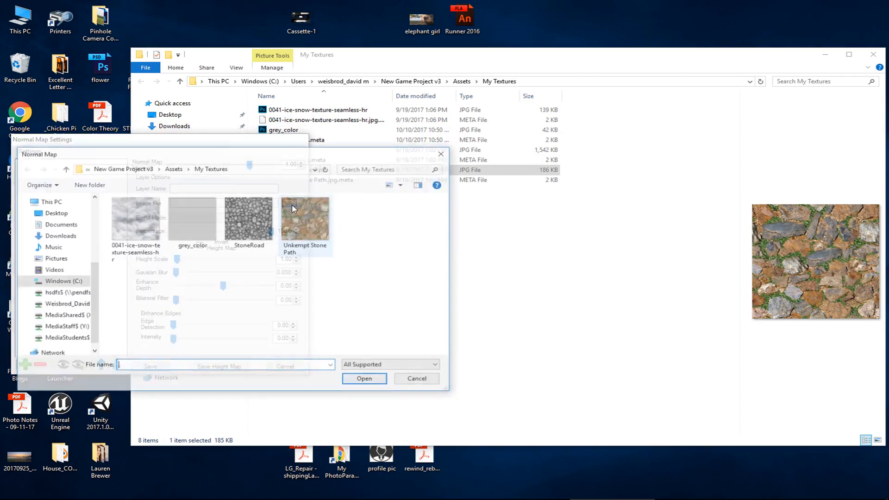
left_click(75, 282)
double_click(185, 264)
double_click(211, 302)
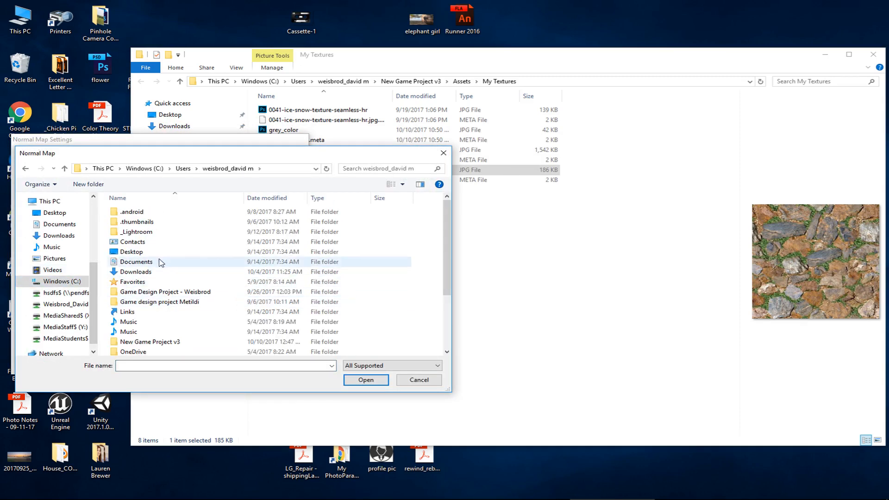
scroll(155, 320, "down", 1)
double_click(156, 325)
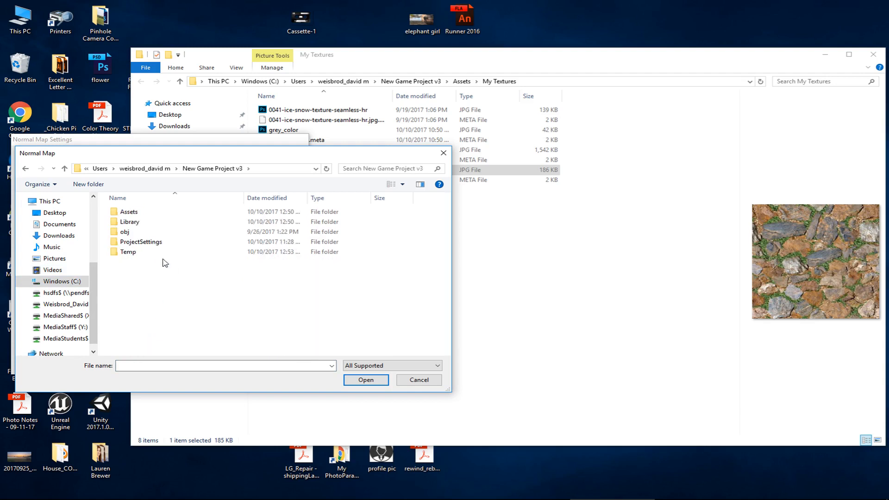
double_click(144, 214)
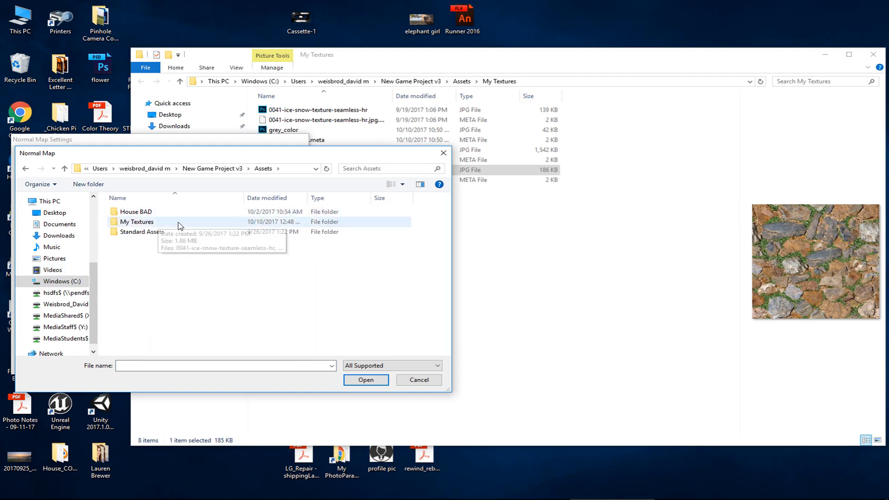
double_click(141, 222)
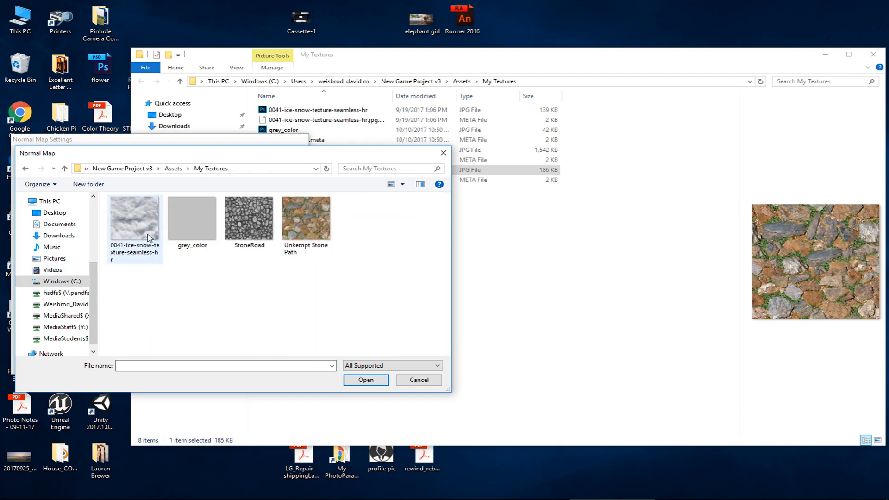
left_click(315, 203)
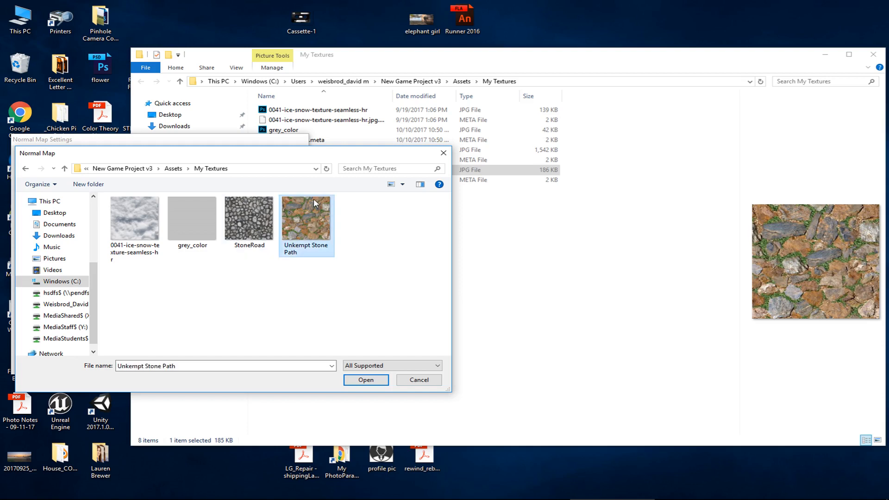
left_click(374, 381)
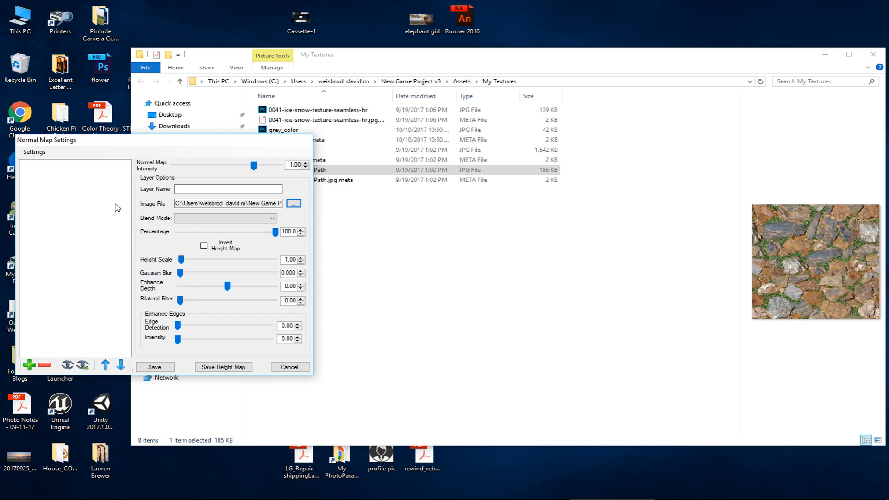
Add a normal map layer using the Fine Detail preset.
left_click(29, 365)
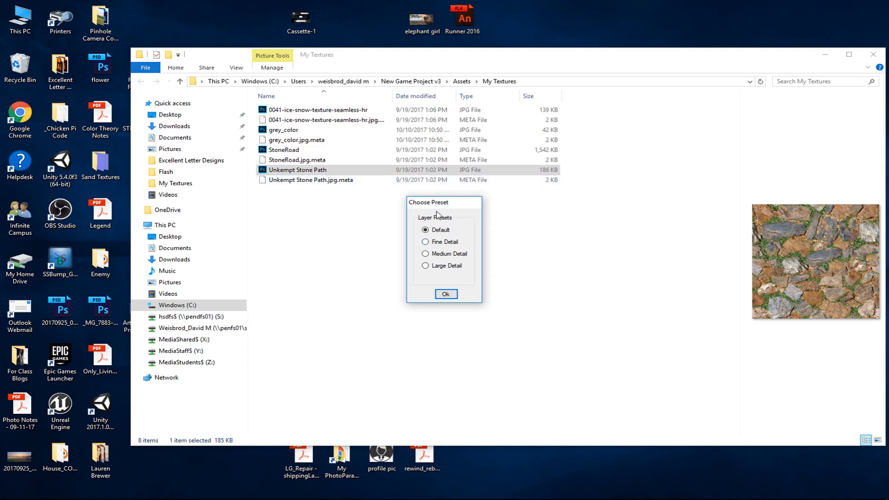
left_click(446, 243)
left_click(446, 294)
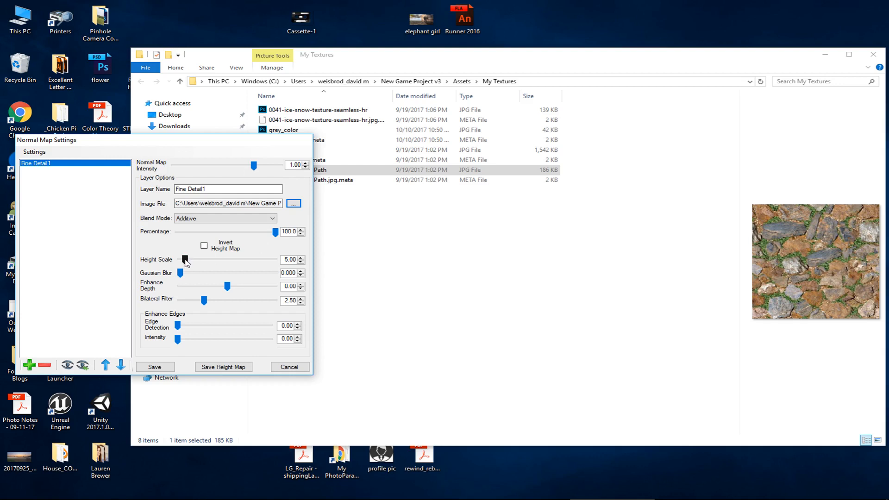
Set the Fine Detail layer's height scale to 50.
left_click_drag(186, 261, 223, 261)
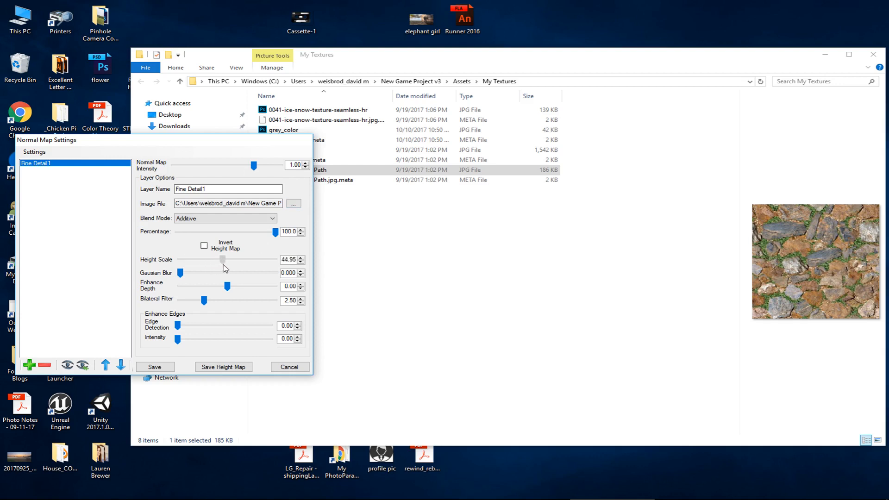
double_click(286, 258)
type("50")
Save the normal map in My Textures as a JPEG named "Unkempt Stone Path - normal -height 50- fine".
left_click(169, 366)
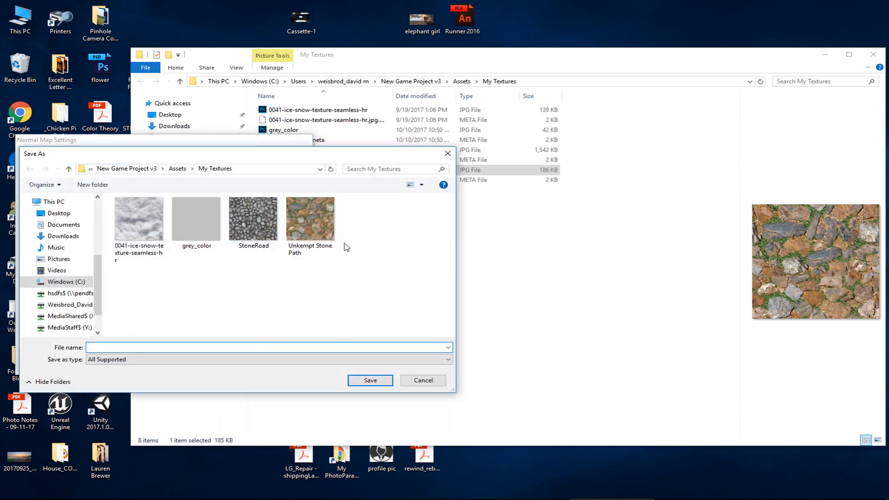
left_click(324, 232)
left_click(202, 361)
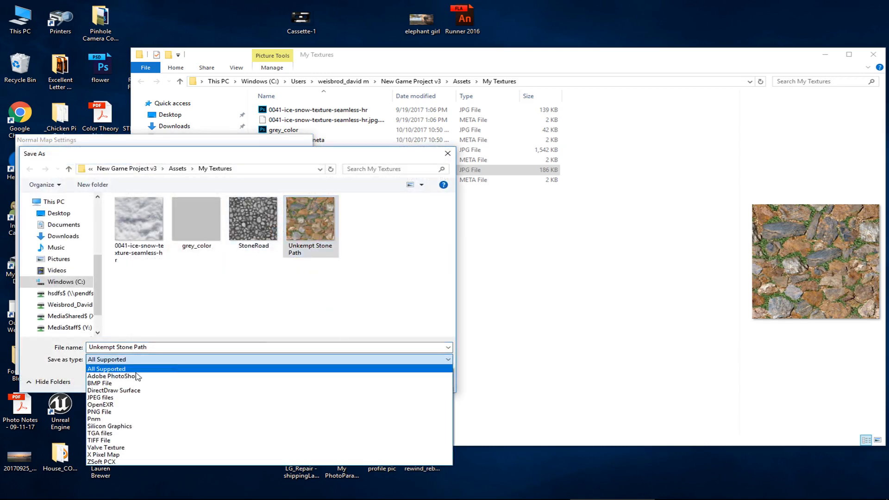
left_click(132, 397)
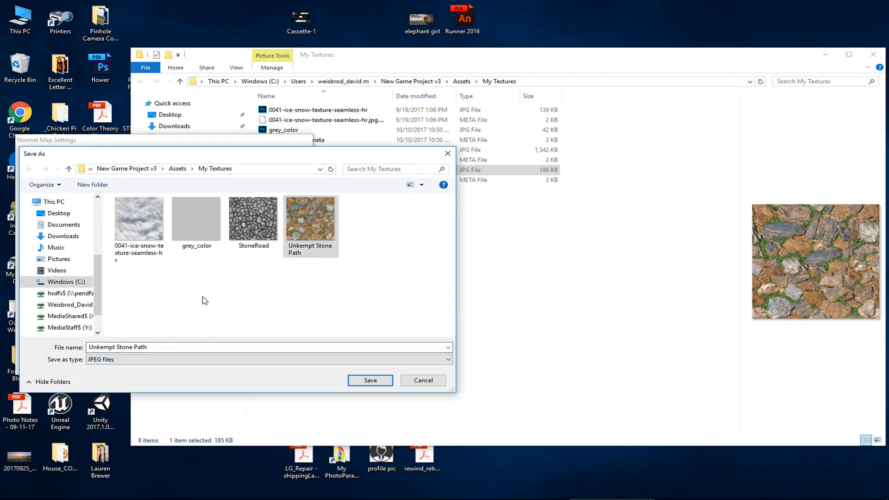
left_click_drag(88, 347, 152, 347)
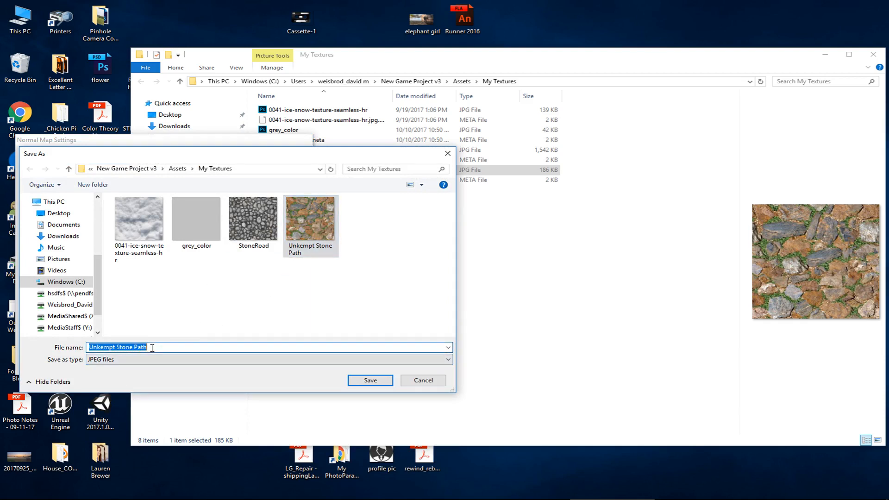
left_click(154, 350)
type("- norm")
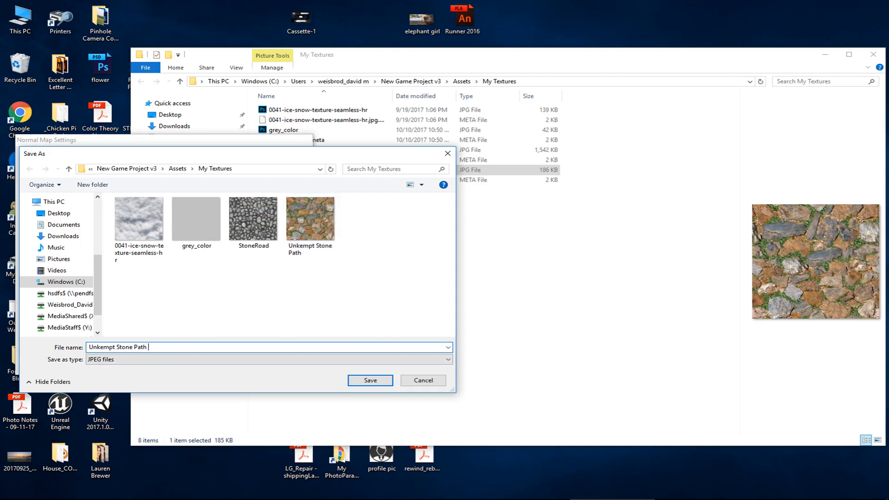
type("al -height 50- fine")
left_click_drag(175, 158, 512, 161)
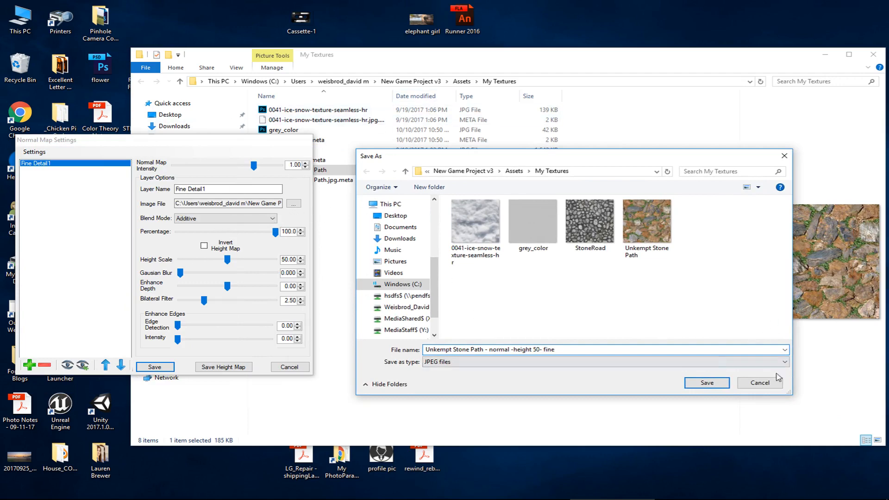
left_click(708, 383)
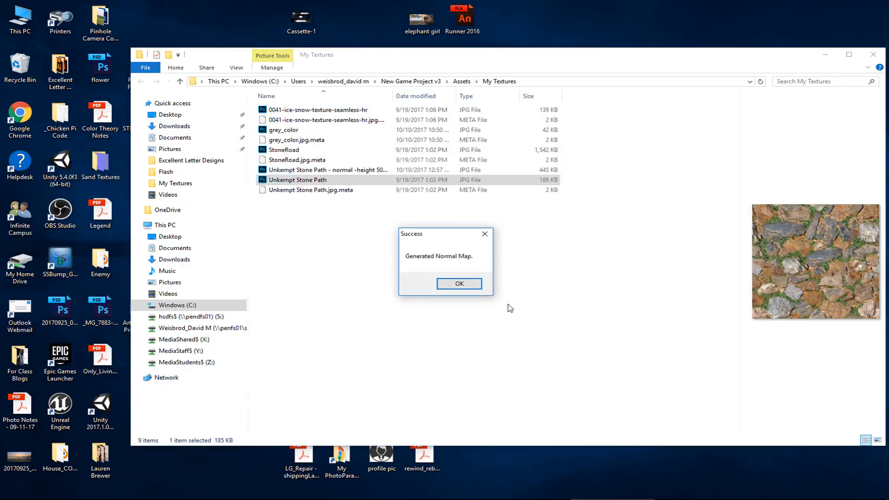
left_click(450, 282)
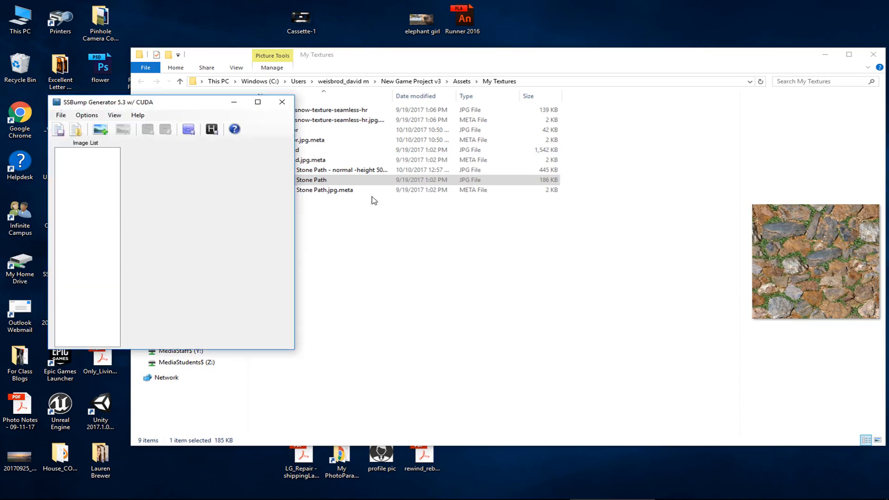
Preview the height 50 normal map in the My Textures folder and compare it with the original Unkempt Stone Path texture.
left_click(415, 58)
left_click(333, 174)
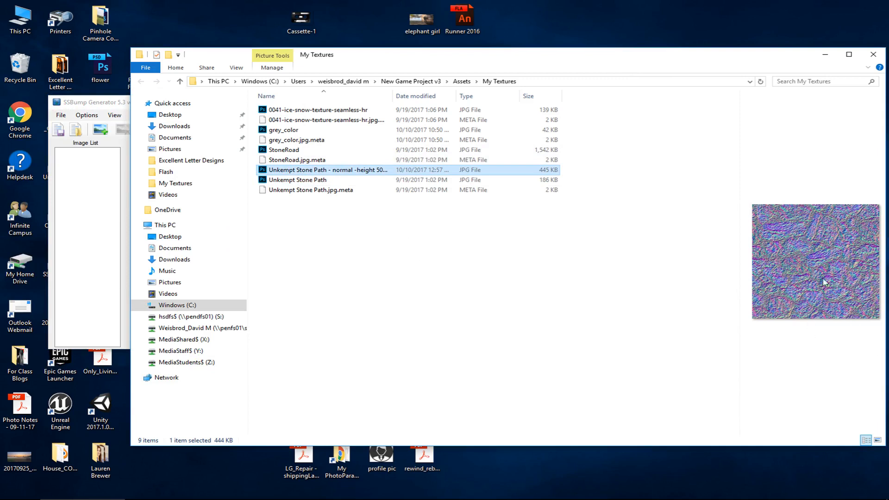
left_click(302, 180)
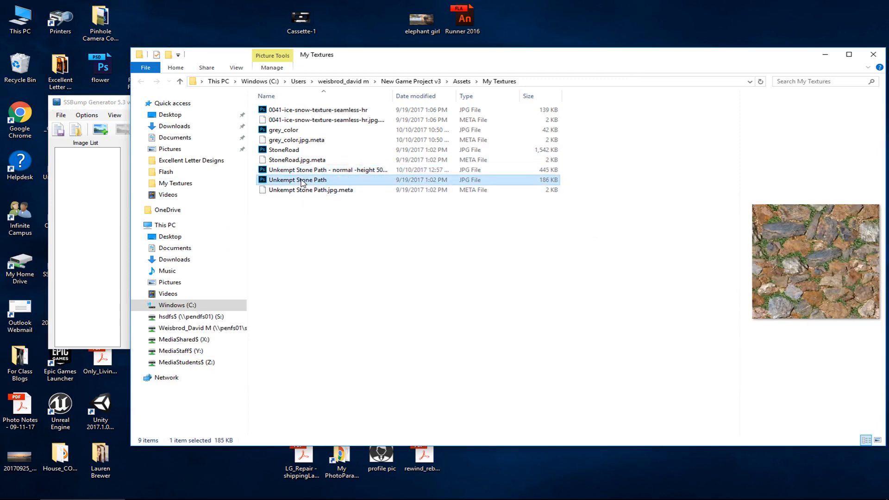
Reopen SSBump Generator's normal map settings and set the Fine Detail layer's height scale to 25.
left_click(116, 103)
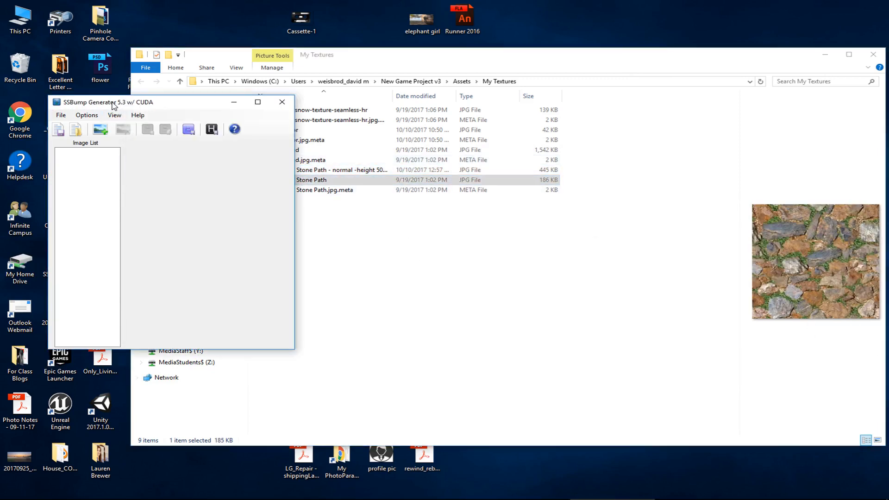
left_click(189, 129)
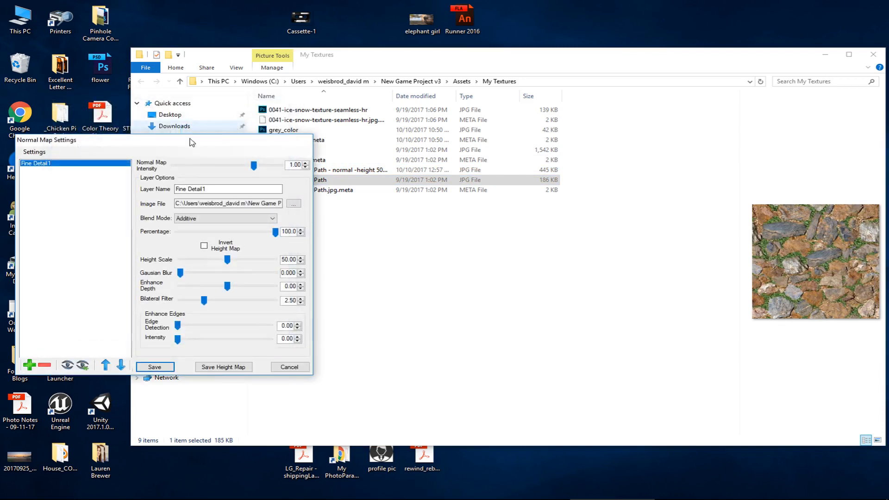
left_click_drag(161, 152, 163, 169)
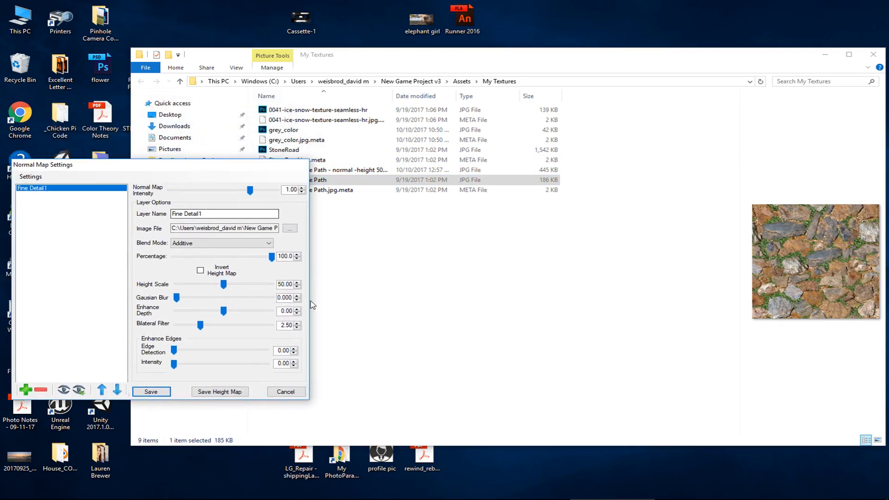
double_click(286, 285)
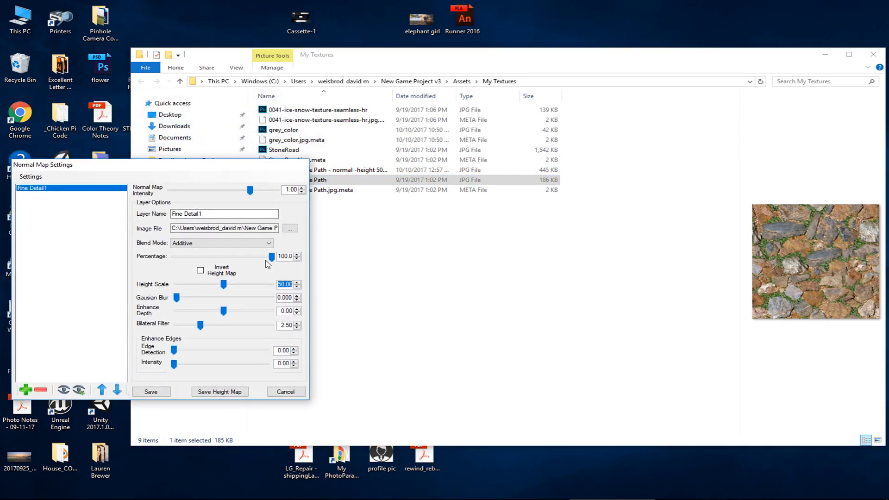
type("25")
Save the normal map as a JPEG named "Unkempt Stone Path - normal -height 25- fine" and preview it in My Textures.
left_click(157, 394)
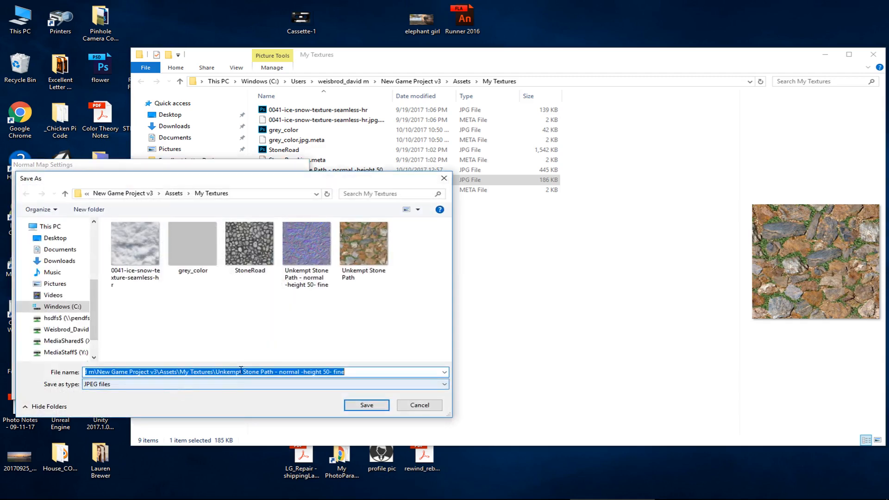
left_click(310, 252)
left_click(199, 372)
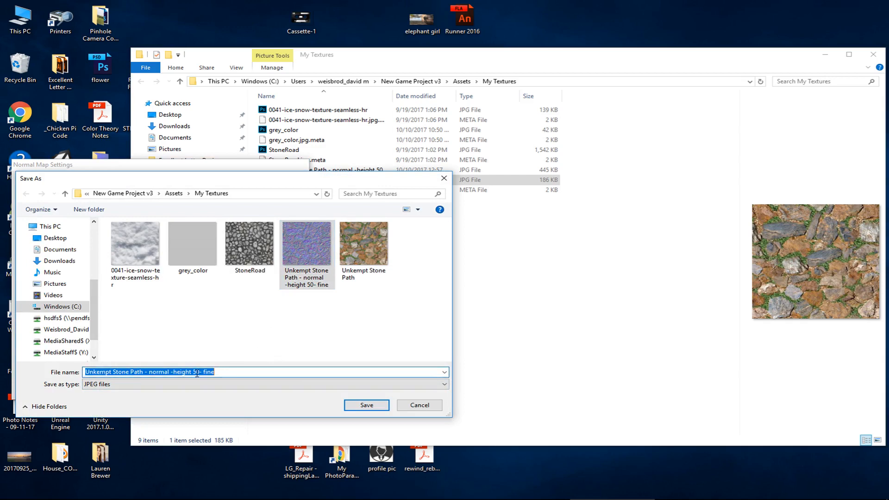
left_click(199, 372)
key("BackSpace")
key("BackSpace")
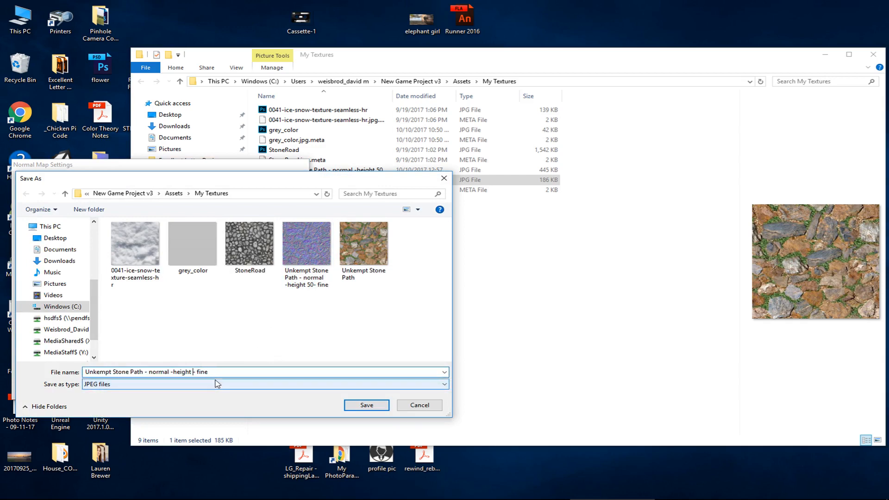
type("25")
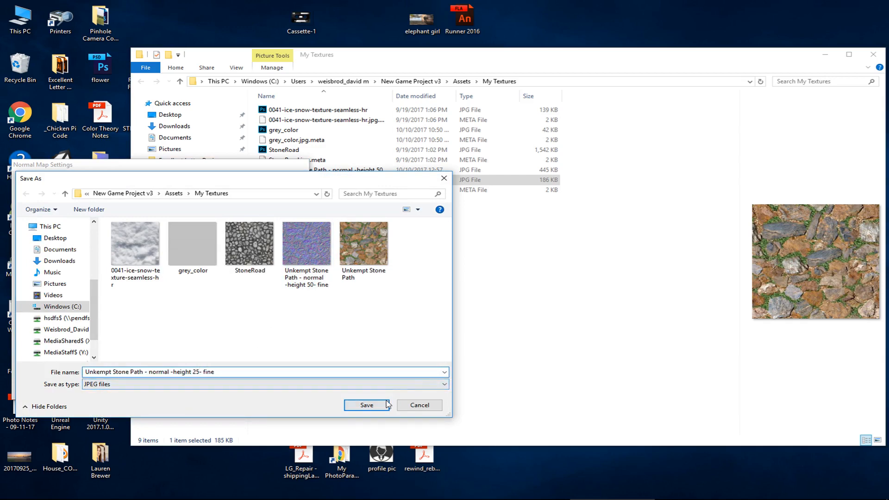
left_click(366, 405)
left_click(439, 283)
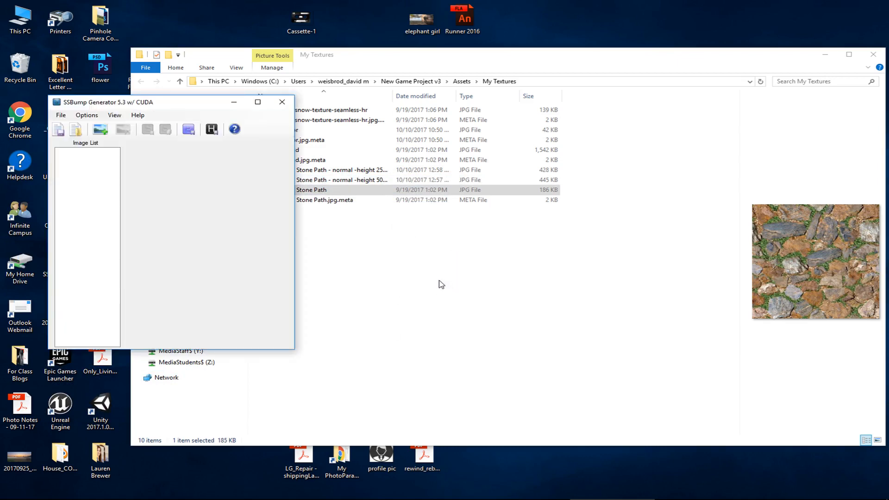
left_click(387, 310)
left_click(312, 171)
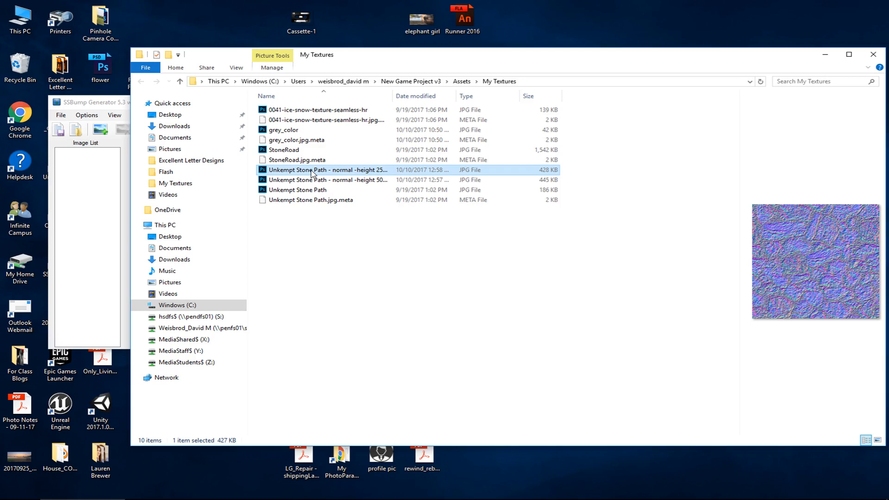
Reopen the normal map settings and replace the Fine Detail layer with one using the Medium Detail preset.
left_click(104, 106)
left_click(186, 133)
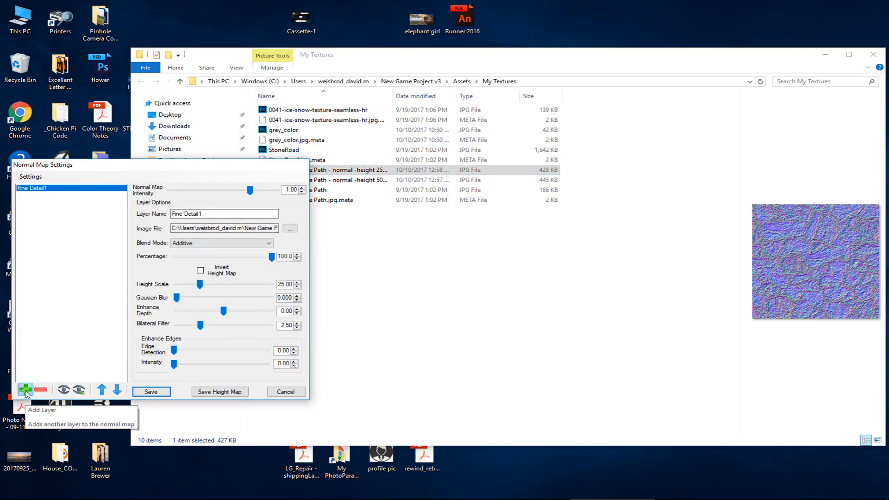
left_click(26, 391)
left_click(444, 254)
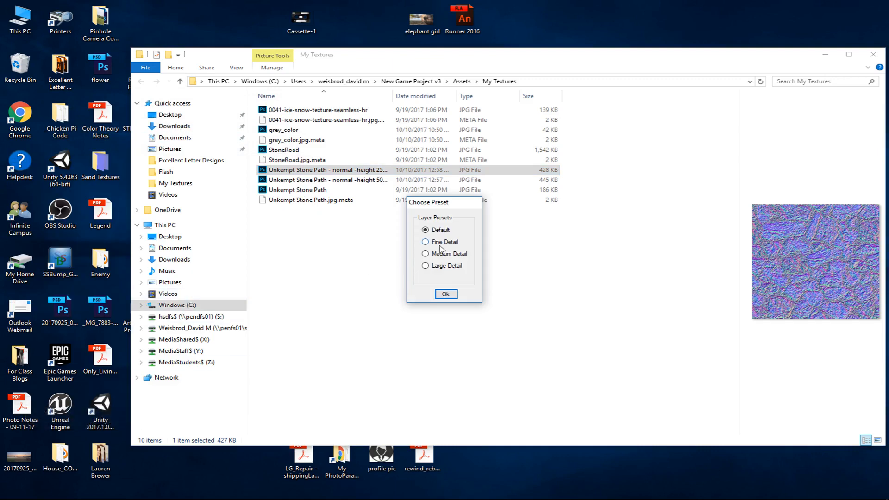
left_click(445, 294)
left_click(64, 188)
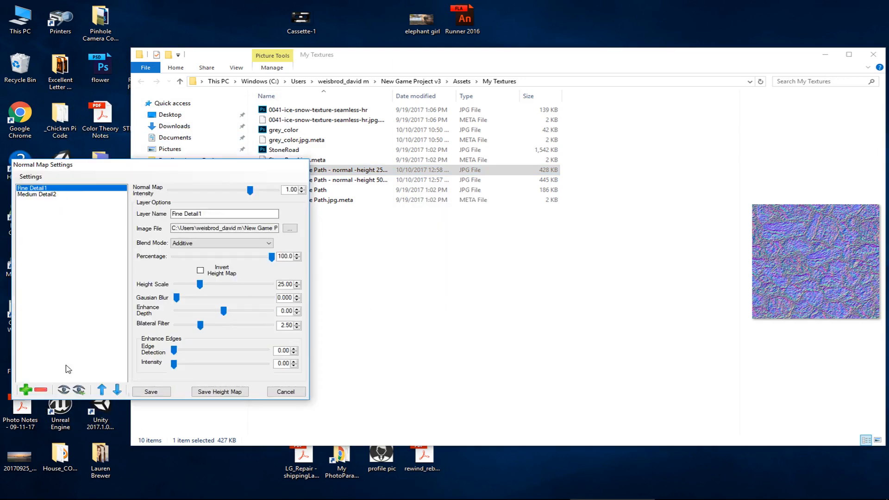
left_click(41, 389)
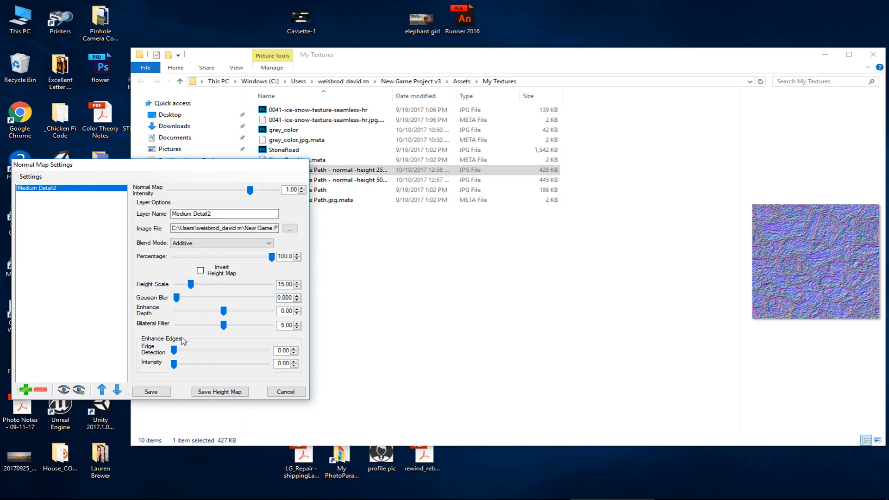
Set the Medium Detail layer's height scale to 25.
left_click(151, 392)
left_click(419, 404)
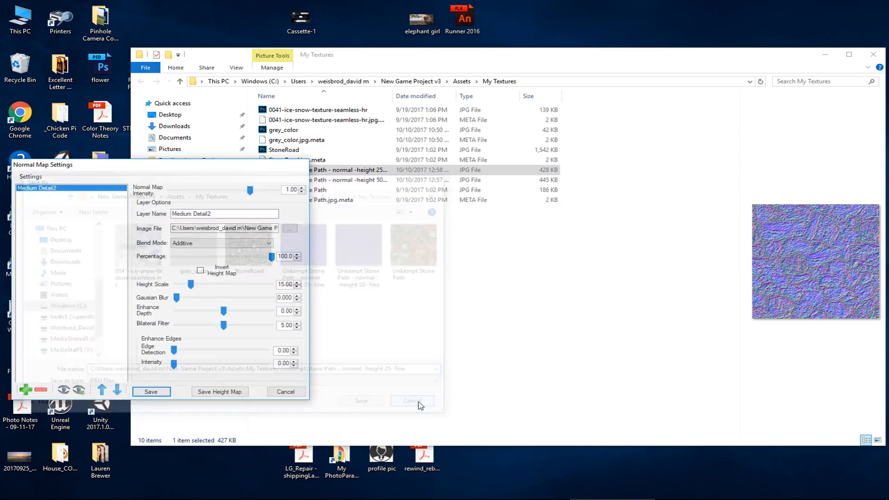
left_click(283, 286)
double_click(283, 286)
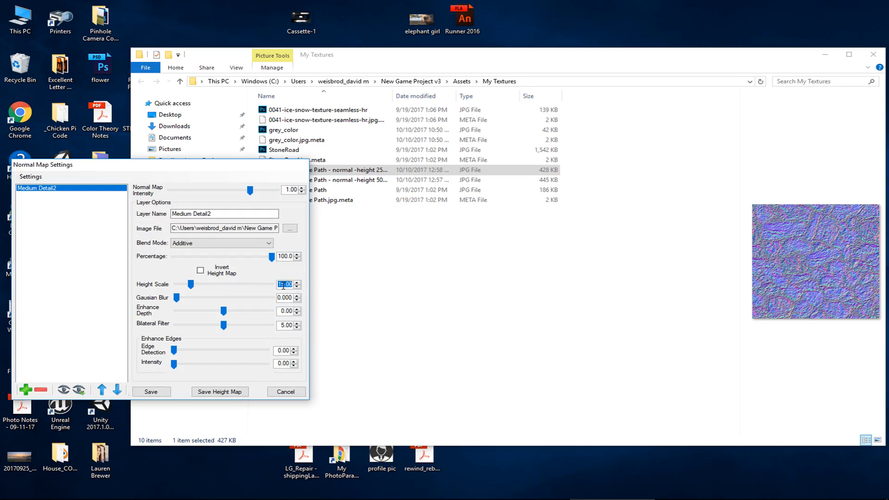
type("25")
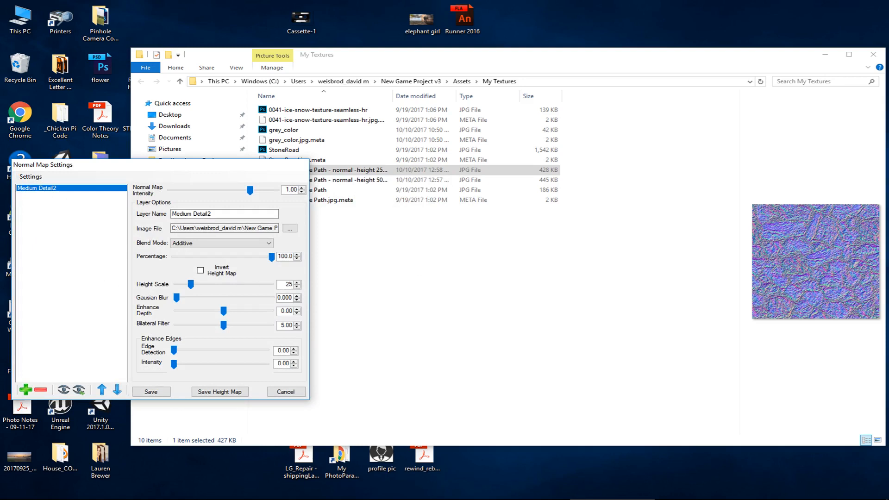
Save the normal map as JPEG "Unkempt Stone Path - normal -height 25- medium" and widen the Name column in the My Textures folder window.
left_click(151, 392)
left_click(311, 252)
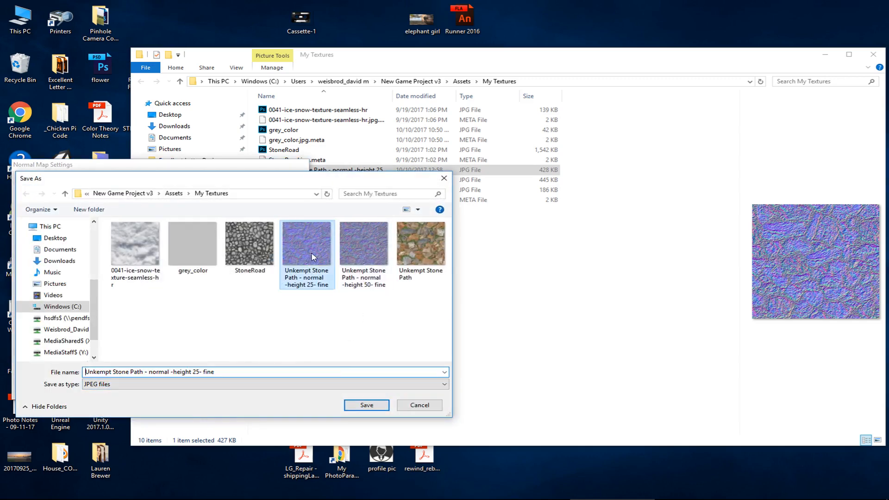
left_click(169, 374)
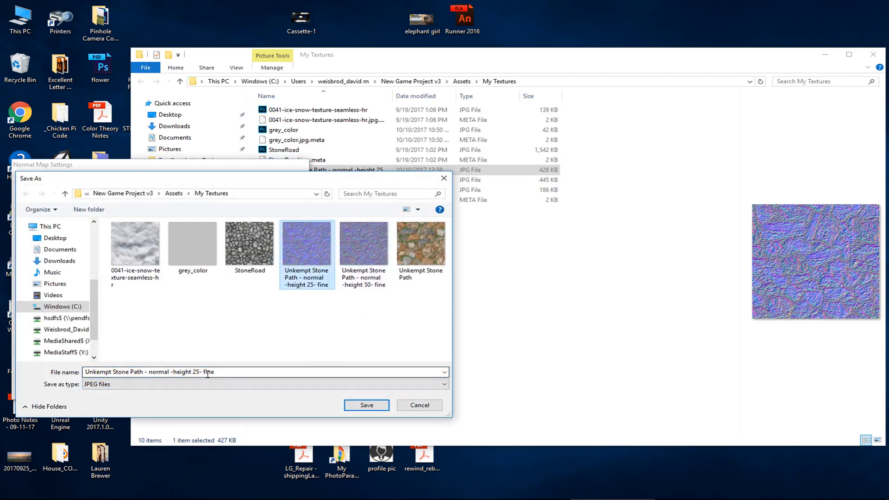
key("ctrl+a")
left_click(232, 372)
key("BackSpace")
key("BackSpace")
key("BackSpace")
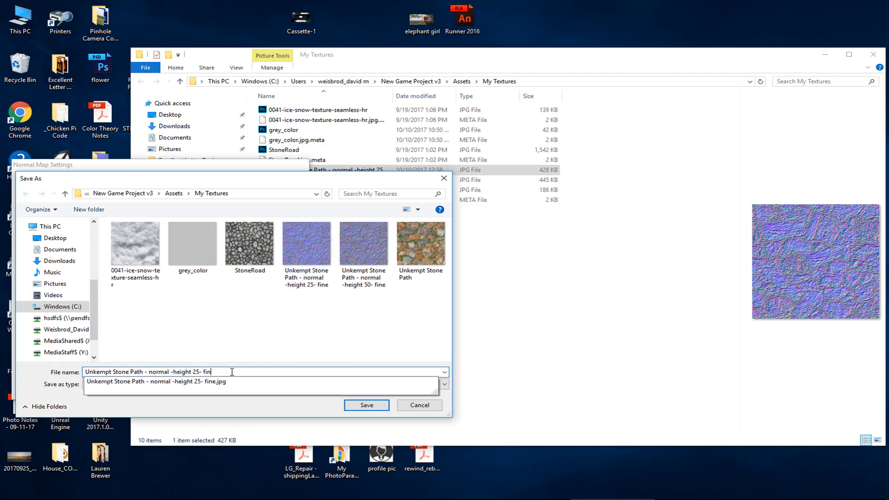
type("medium")
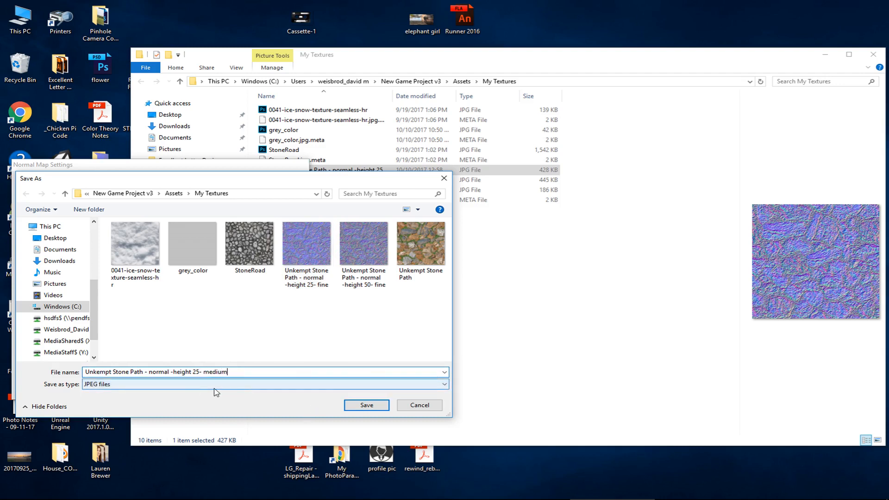
left_click(366, 406)
left_click(448, 283)
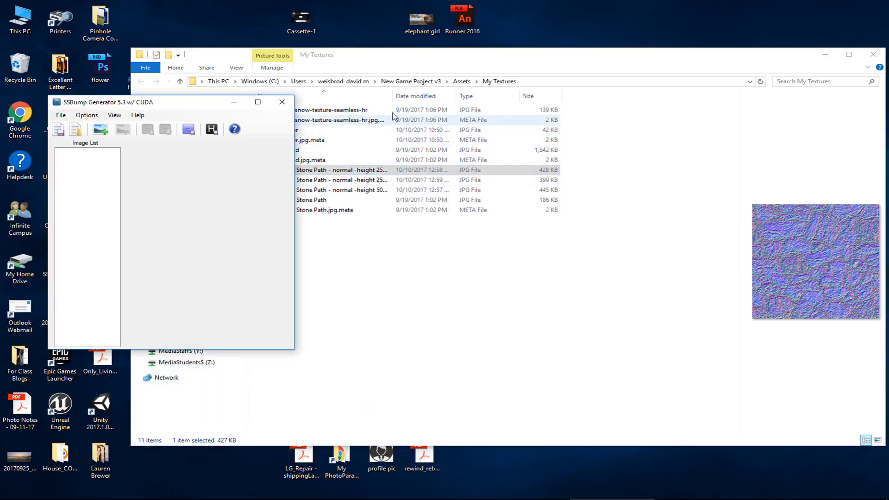
left_click_drag(392, 95, 454, 99)
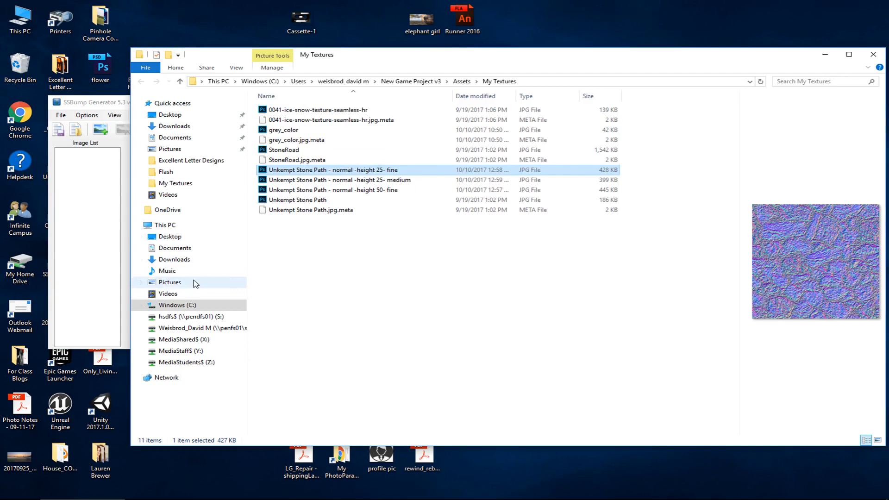
Reopen the normal map settings in SSBump Generator and replace the Medium Detail layer with one using the Large Detail preset.
left_click(126, 228)
left_click(182, 139)
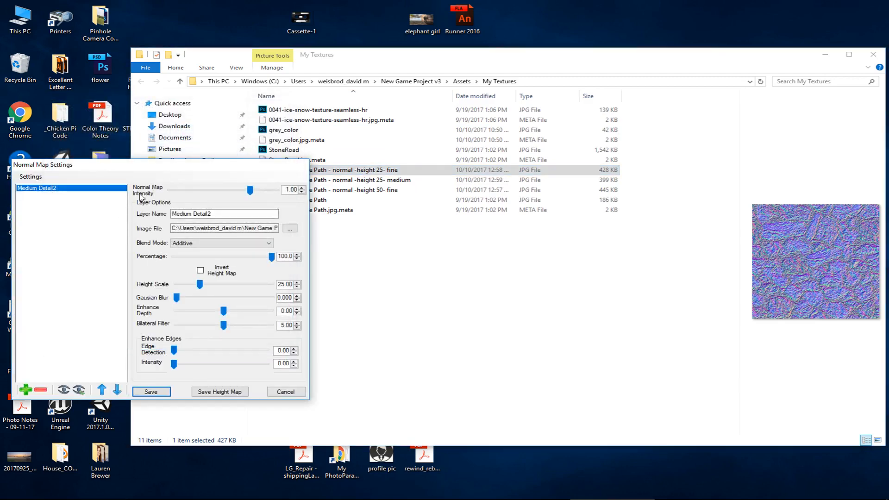
left_click(26, 390)
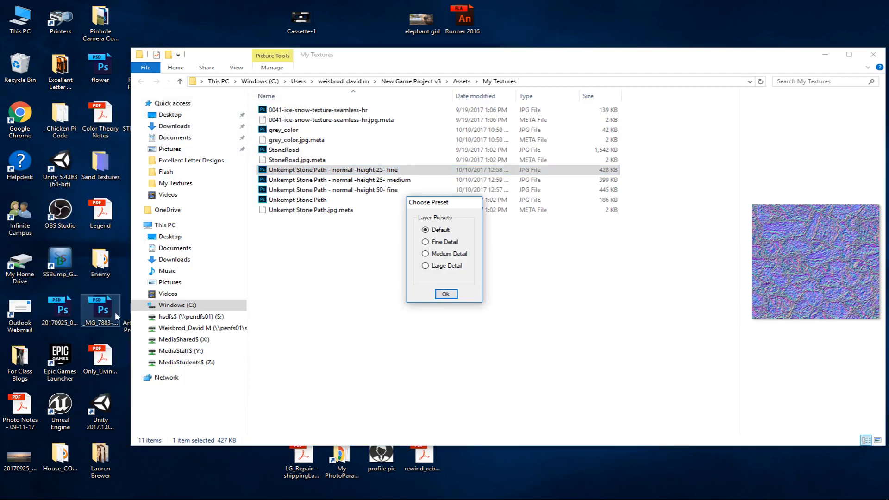
left_click(425, 265)
left_click(446, 295)
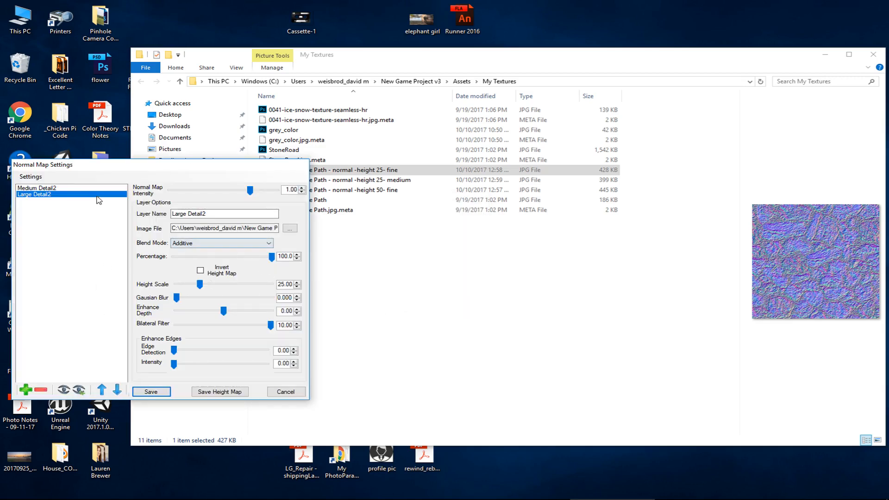
left_click(70, 188)
left_click(41, 390)
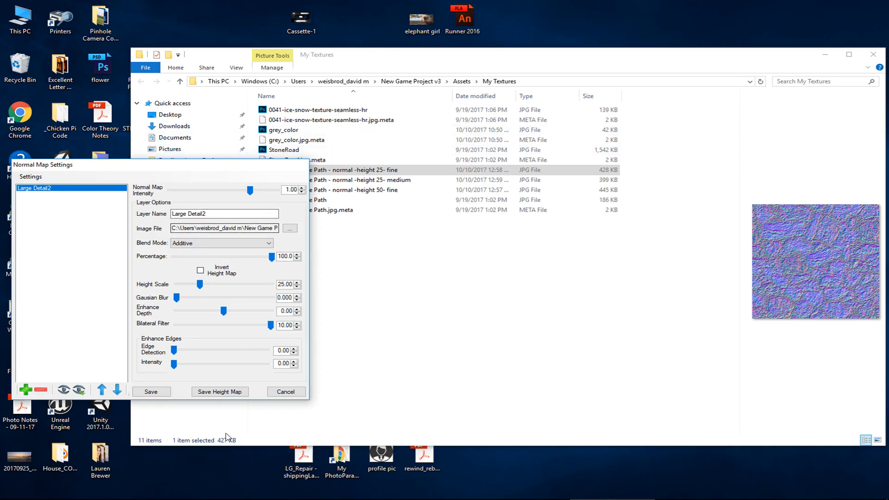
Save the normal map as a JPEG named "Unkempt Stone Path - normal -height 25- large" in My Textures.
left_click(158, 392)
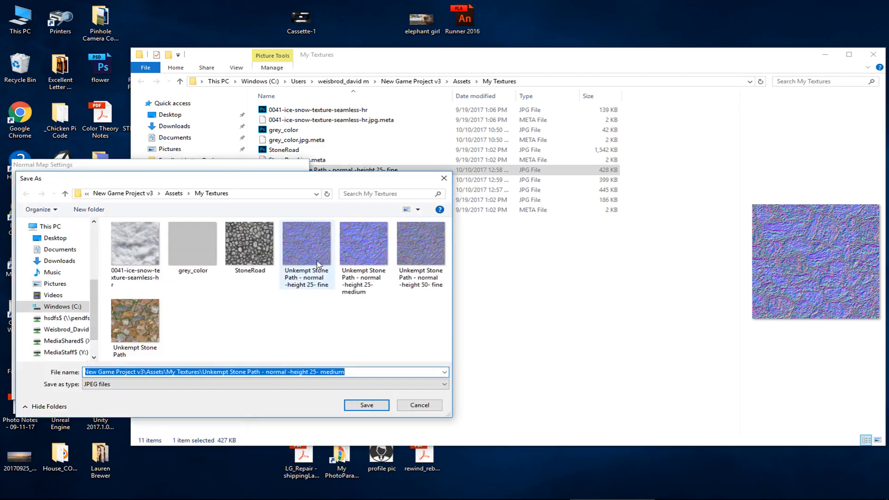
left_click(308, 278)
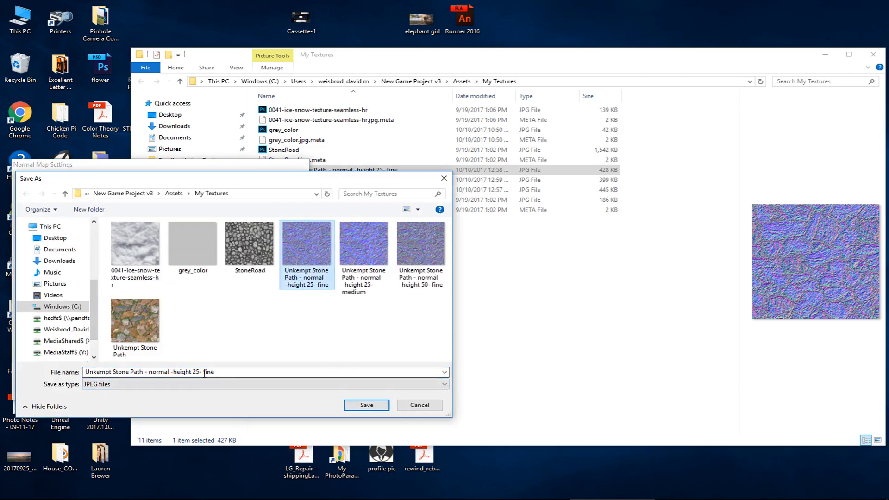
left_click(229, 375)
left_click(229, 374)
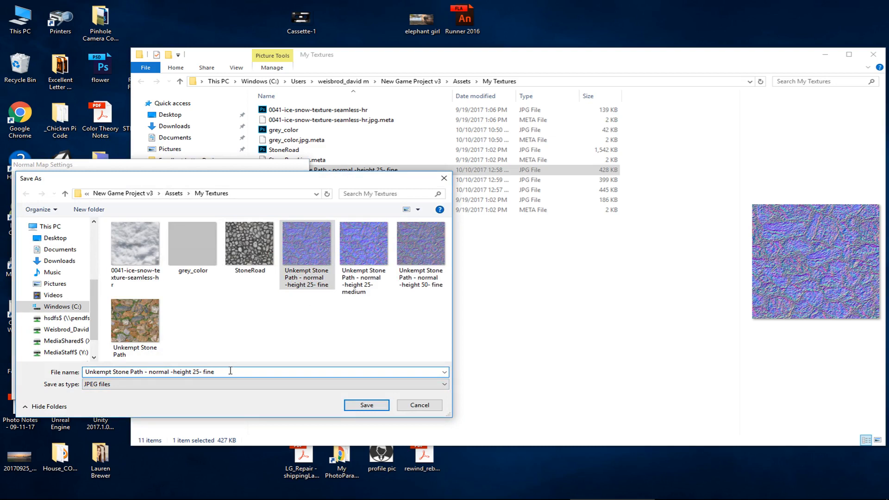
key("BackSpace")
key("BackSpace")
key("BackSpace")
key("BackSpace")
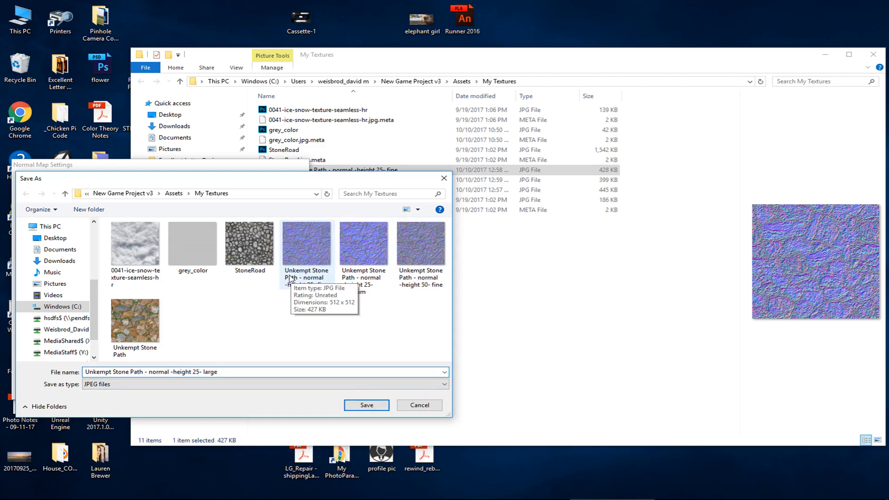
left_click(365, 406)
left_click(454, 286)
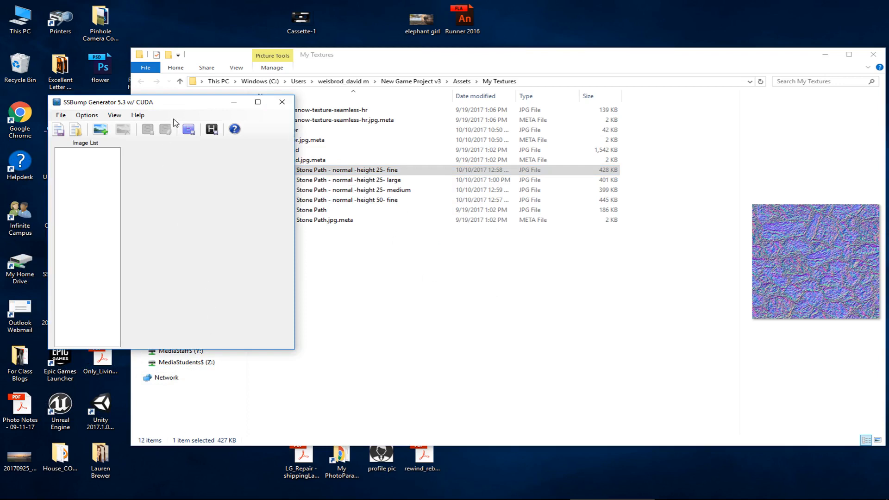
Reopen the normal map settings and switch to the Unity project.
left_click_drag(163, 110, 133, 108)
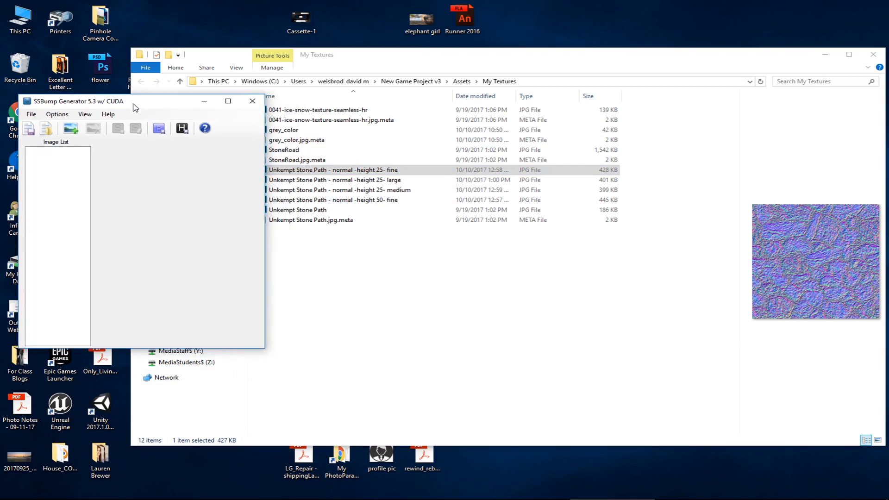
left_click(159, 128)
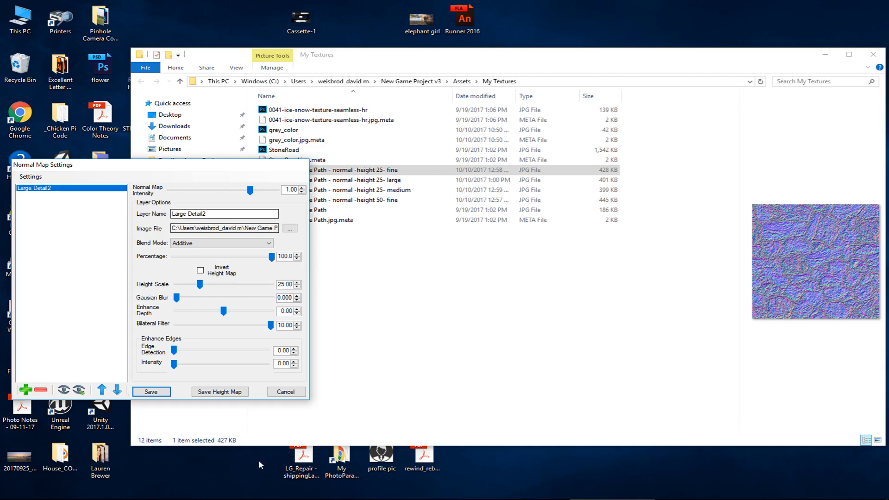
left_click(391, 492)
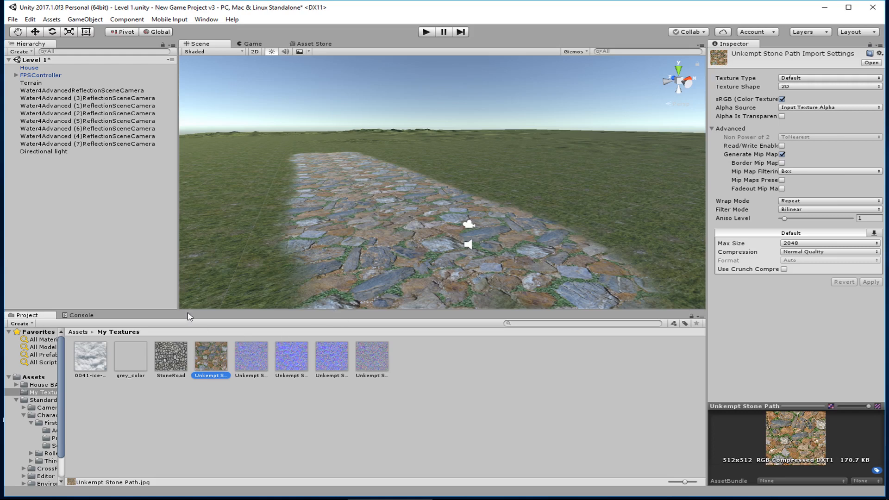
Try to assign "Unkempt Stone Path - normal -height 50- fine" as the normal map of the terrain's first stone path texture.
left_click(46, 82)
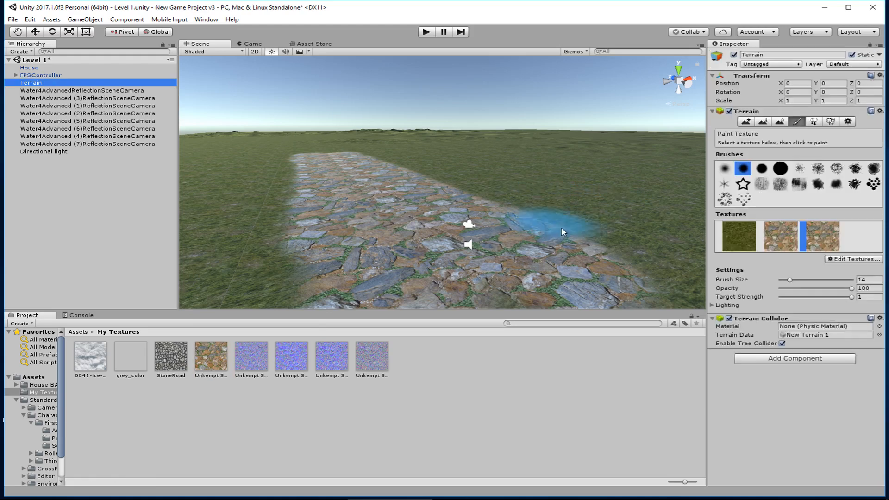
left_click(774, 237)
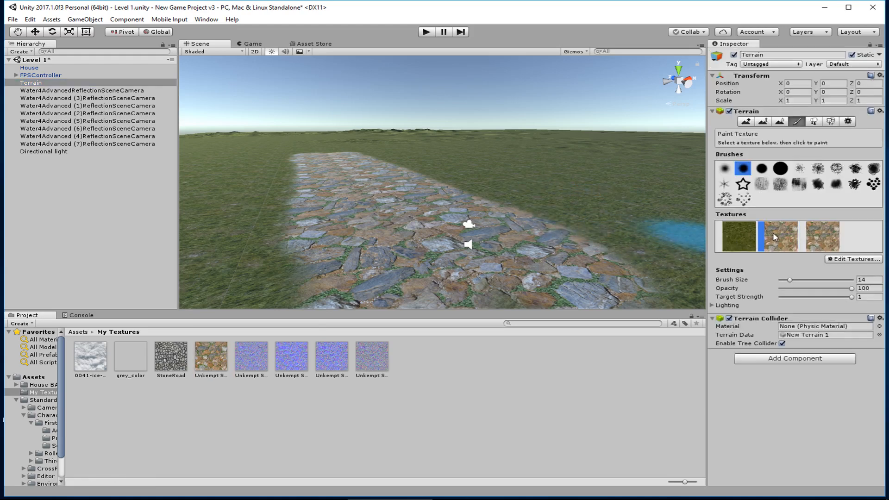
left_click(862, 260)
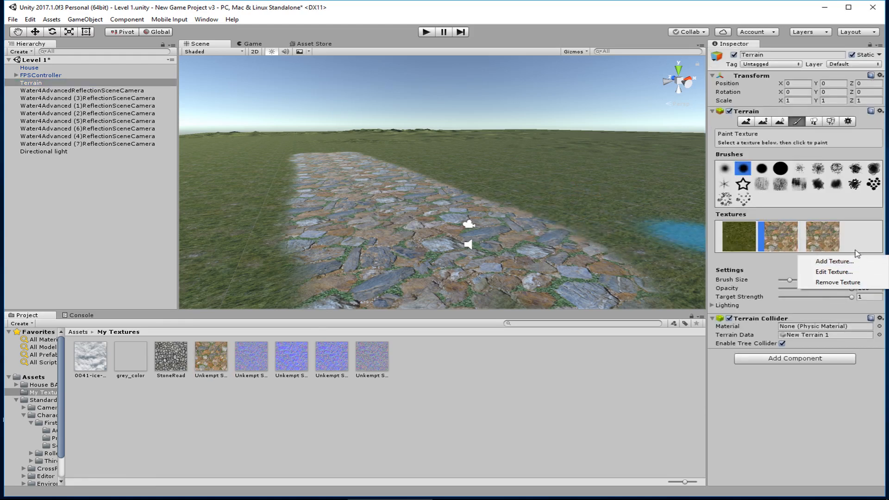
left_click(833, 272)
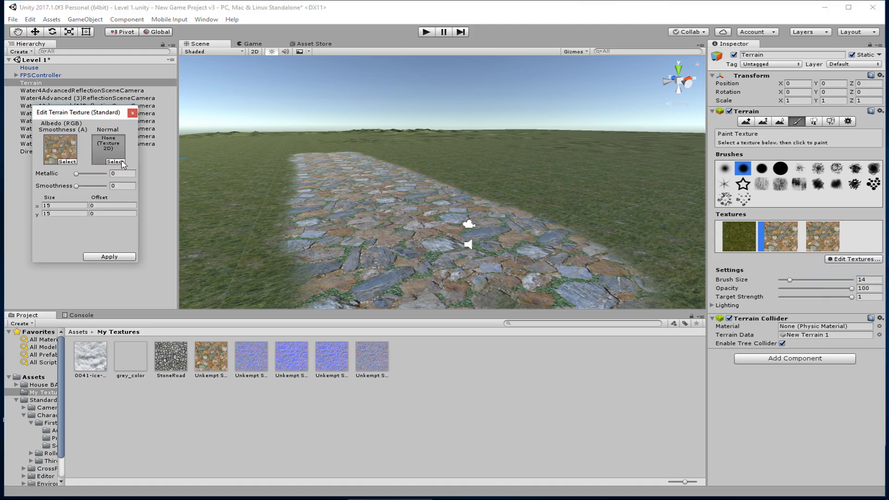
left_click(122, 162)
scroll(513, 244, "down", 5)
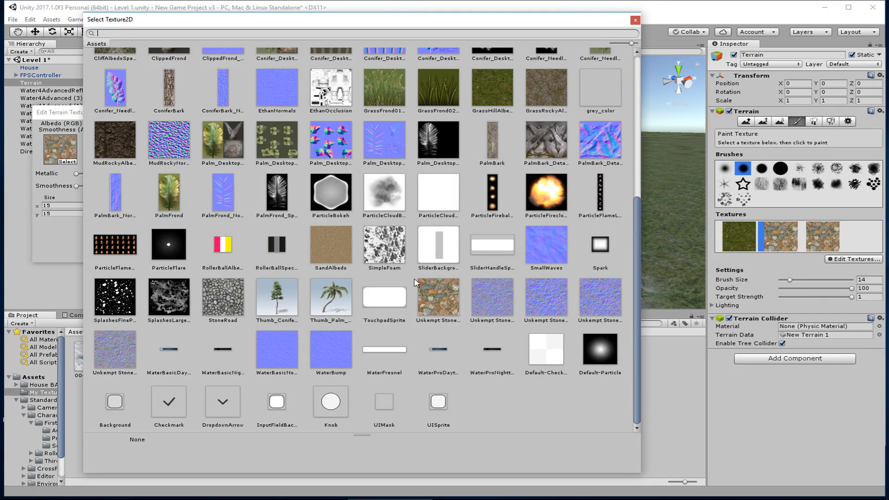
left_click(591, 306)
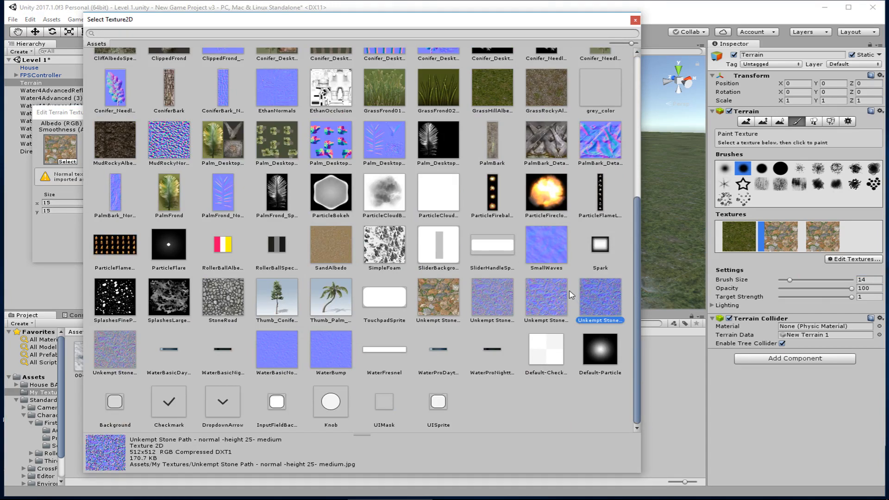
left_click(115, 355)
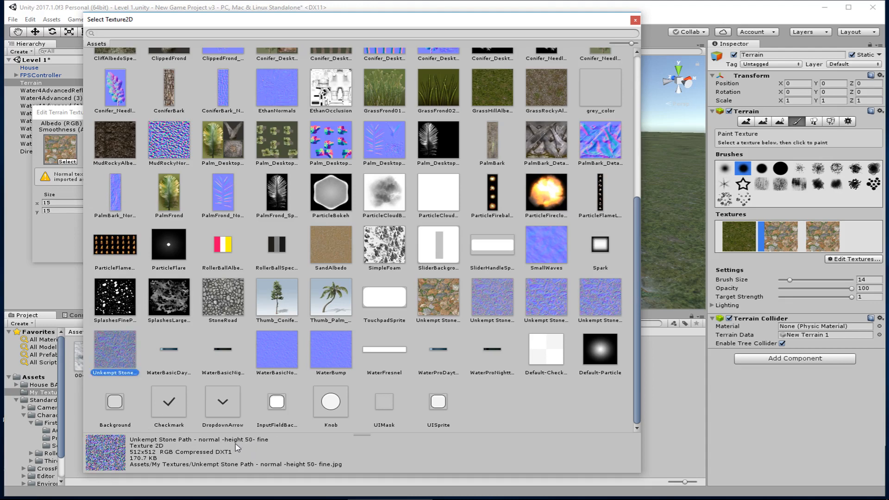
double_click(122, 358)
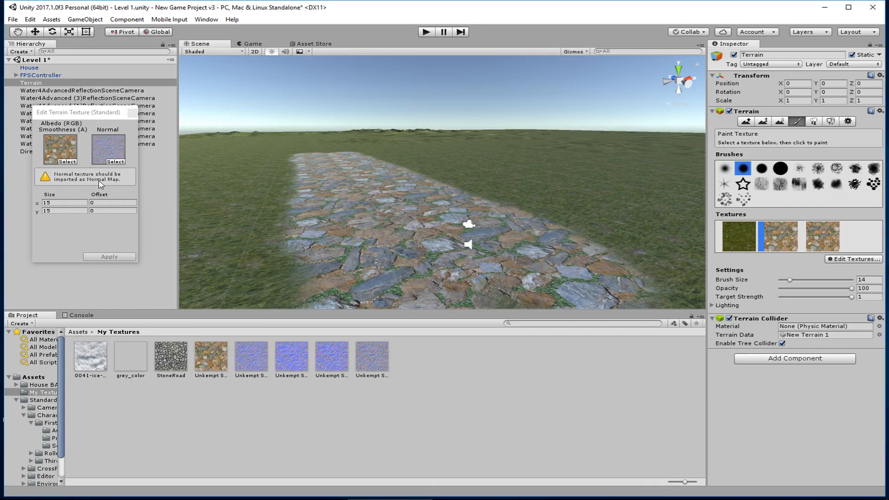
left_click(132, 114)
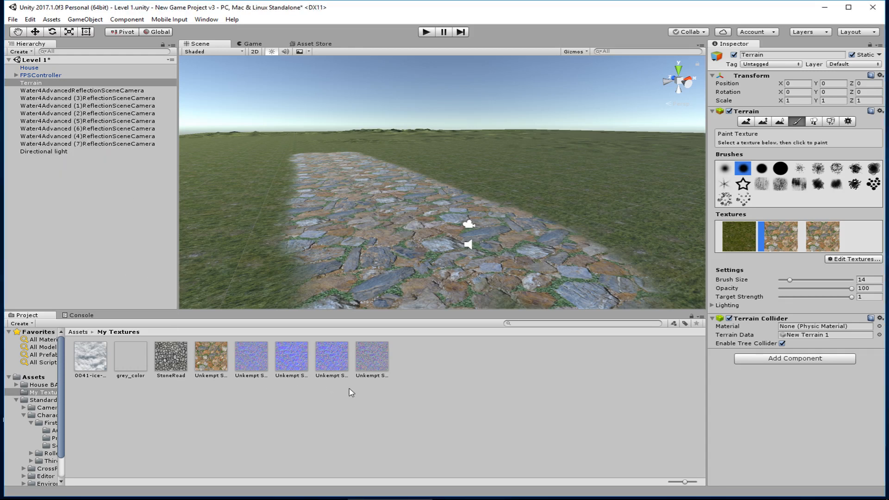
Set the texture type of "Unkempt Stone Path - normal -height 25- fine" to Normal map and apply the import settings.
left_click(255, 355)
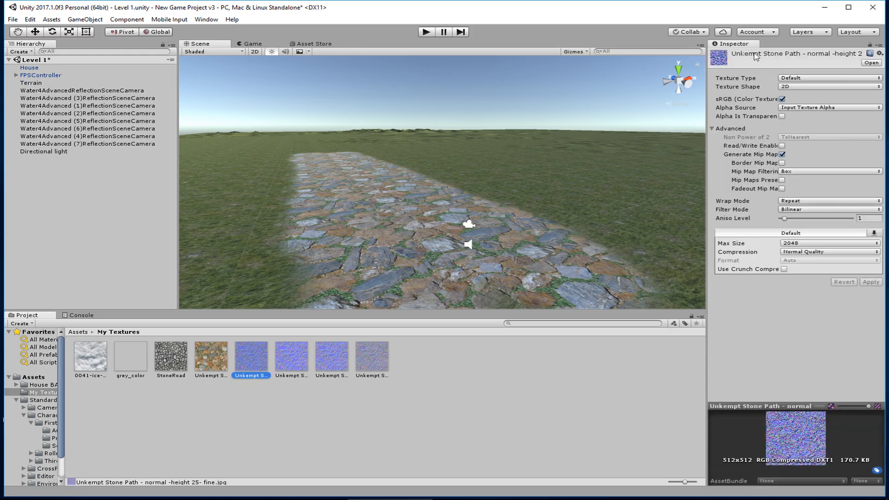
left_click(843, 80)
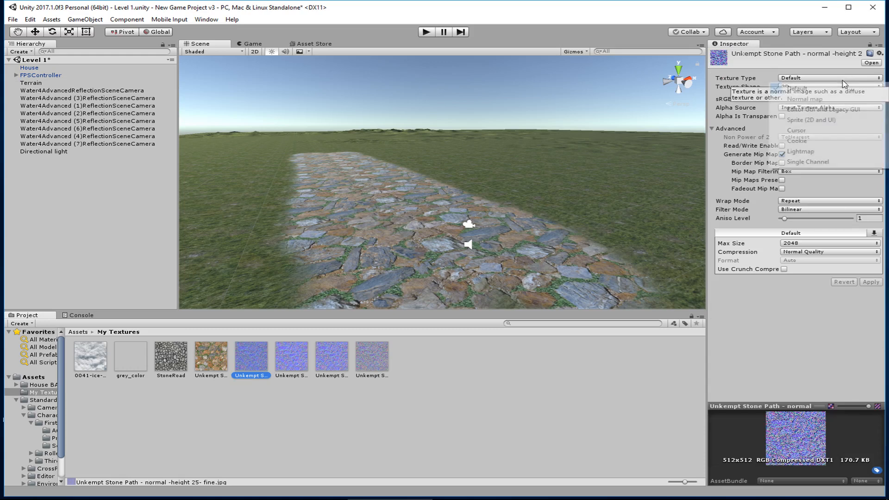
left_click(818, 98)
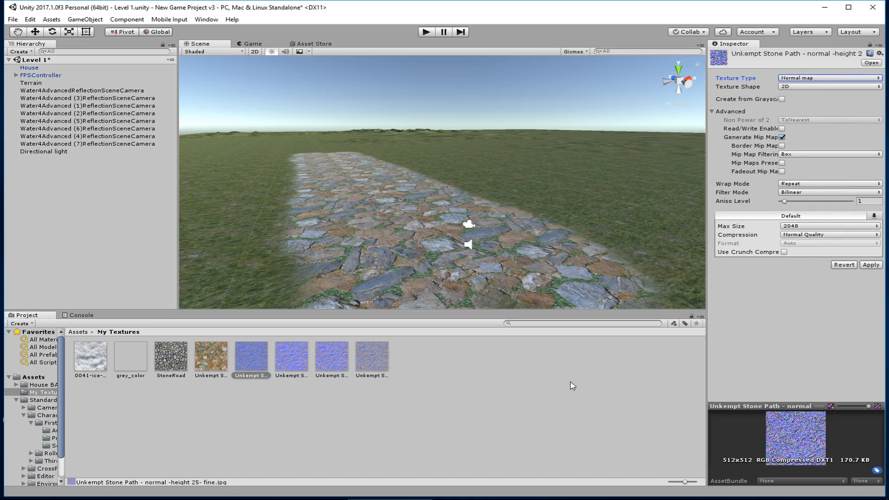
left_click(292, 359)
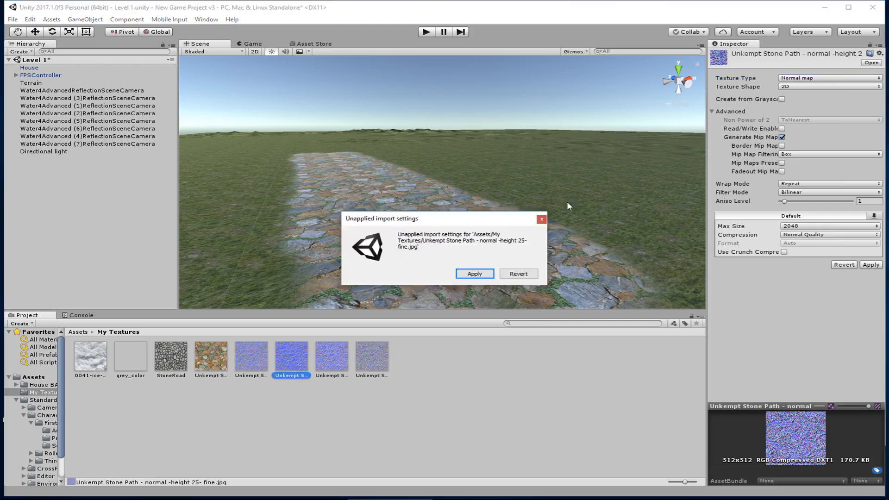
left_click(476, 274)
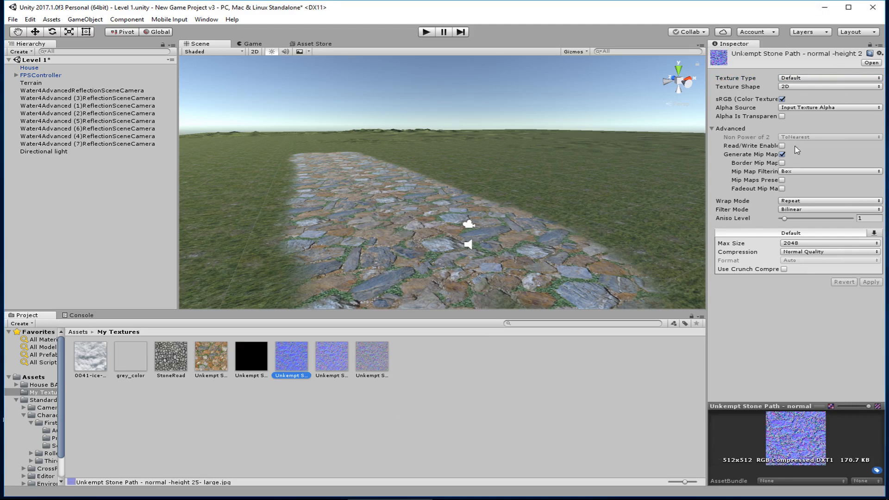
Set the texture type of "Unkempt Stone Path - normal -height 25- large" to Normal map and apply it.
left_click(834, 79)
left_click(830, 99)
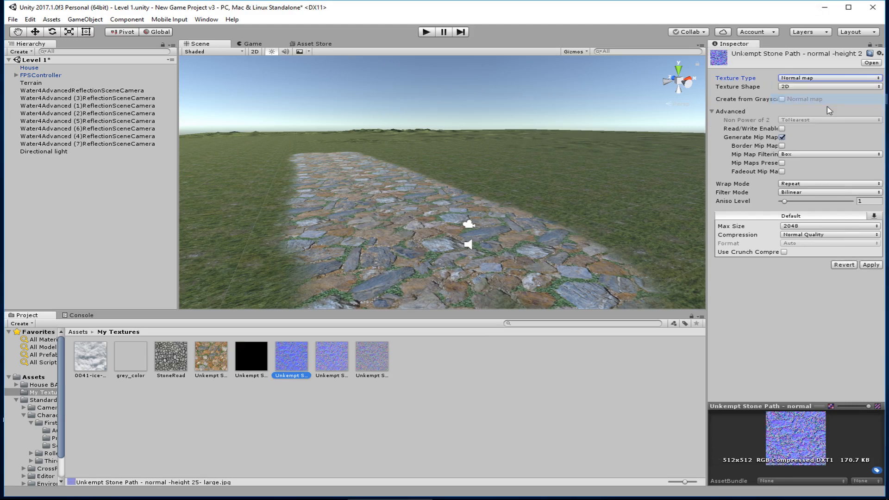
left_click(872, 265)
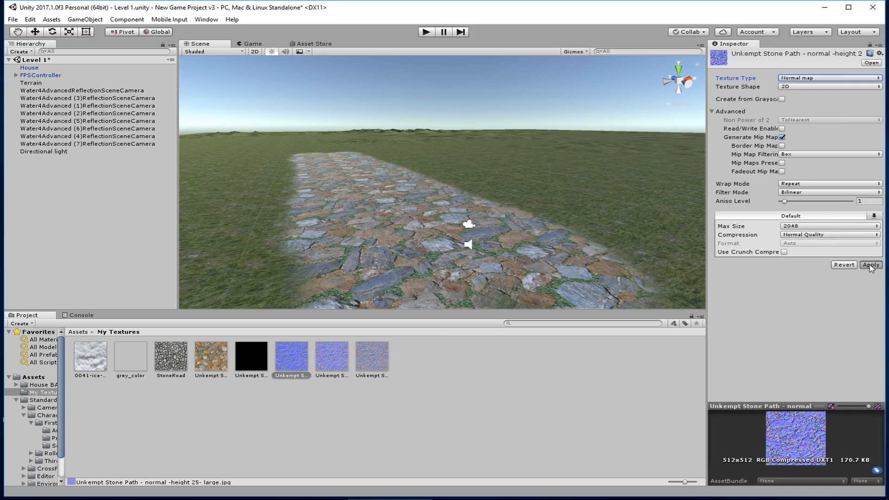
Set the texture type of "Unkempt Stone Path - normal -height 25- medium" to Normal map and apply it.
left_click(345, 361)
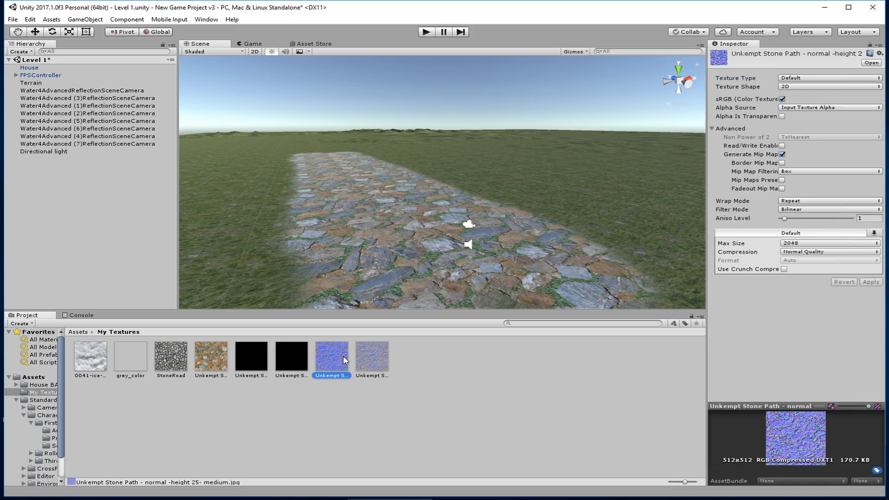
left_click(795, 81)
left_click(796, 98)
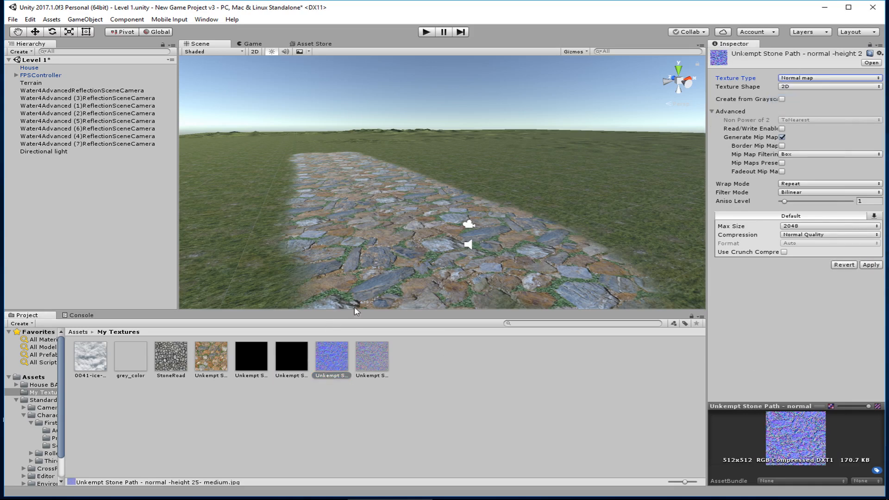
left_click(871, 264)
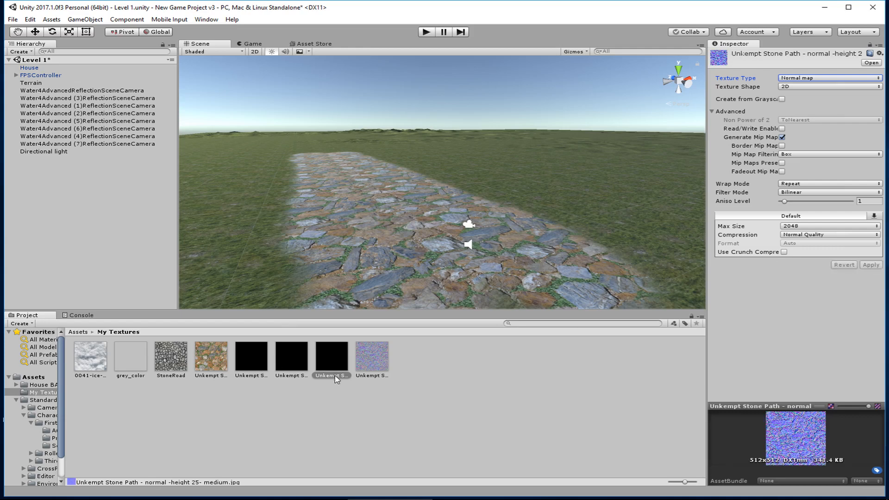
Set the texture type of "Unkempt Stone Path - normal -height 50- fine" to Normal map and apply it.
left_click(373, 359)
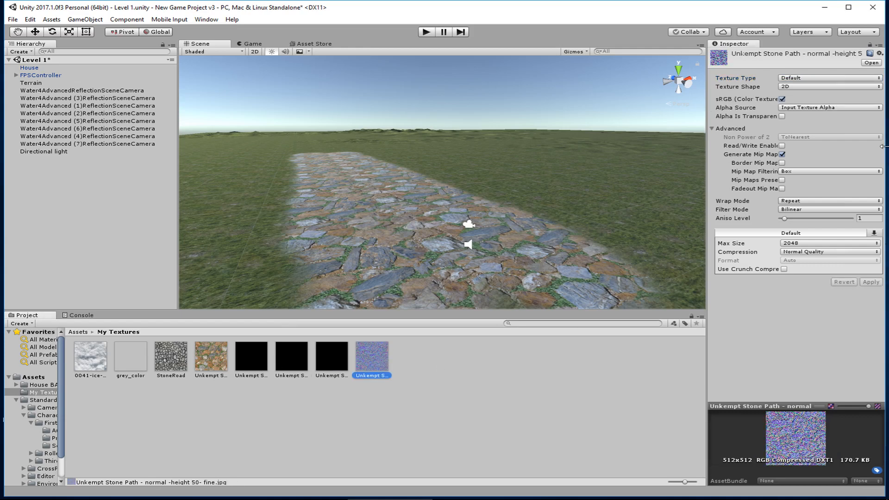
left_click(838, 80)
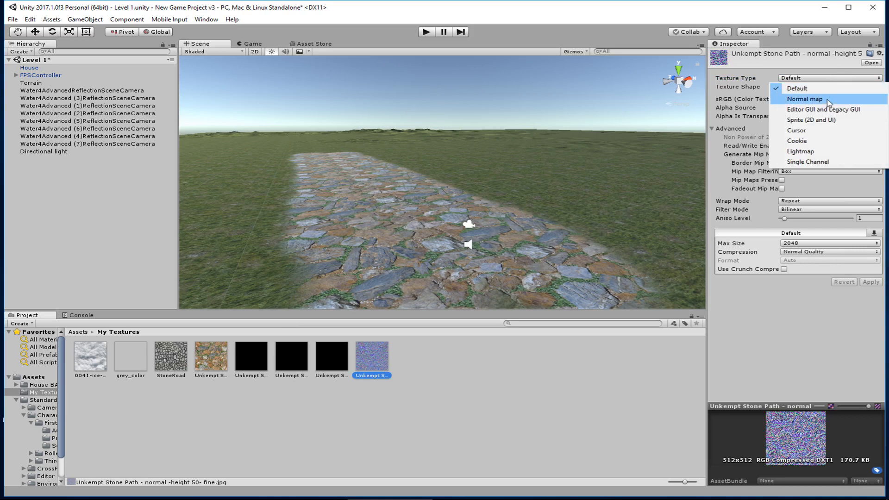
left_click(830, 99)
left_click(871, 265)
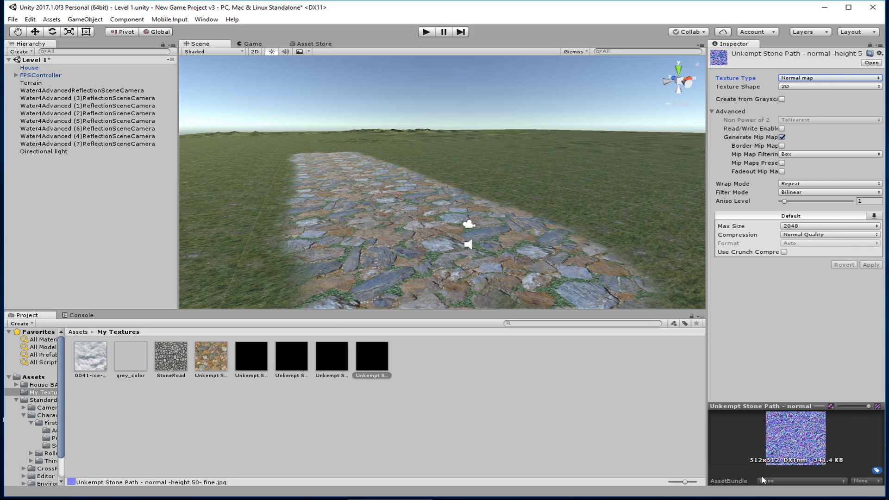
Assign "Unkempt Stone Path - normal -height 25- fine" as the normal map of the terrain's first stone path texture and apply it.
left_click(252, 222)
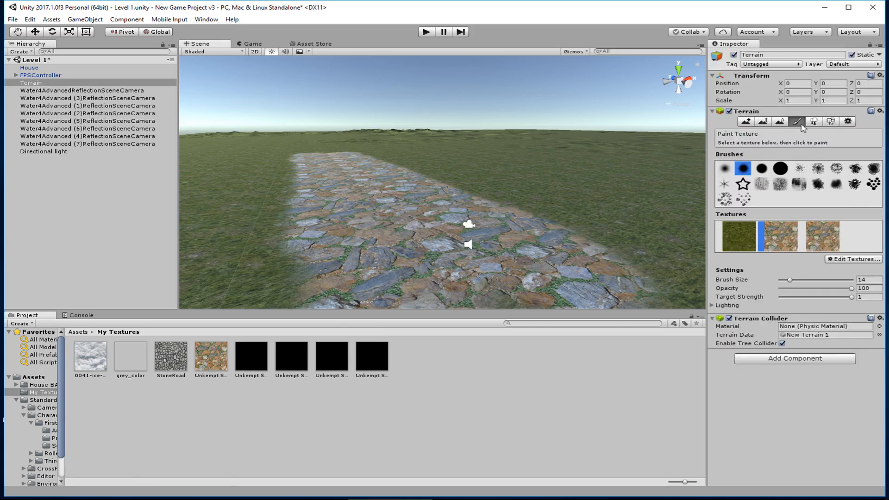
left_click(843, 259)
left_click(833, 272)
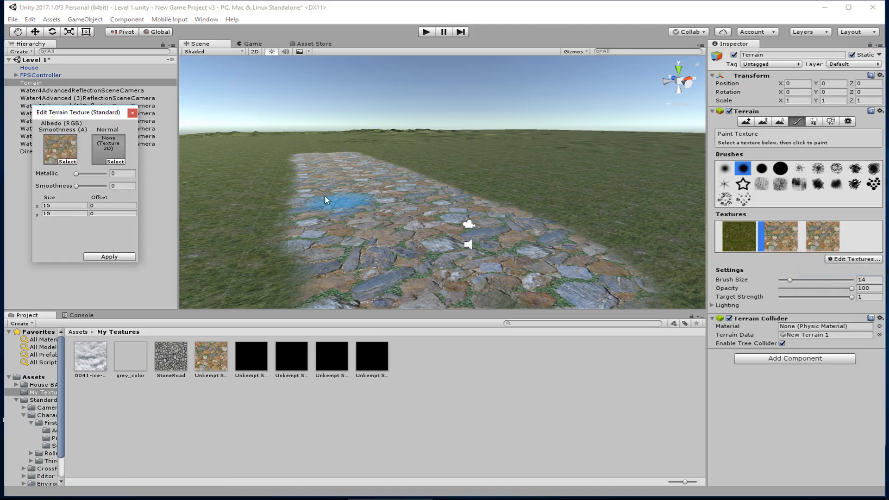
left_click(110, 161)
scroll(442, 317, "down", 5)
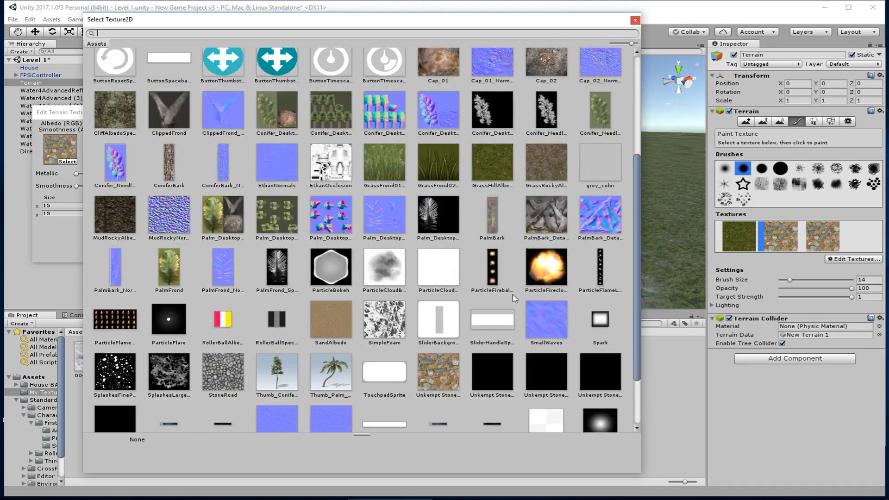
left_click(498, 296)
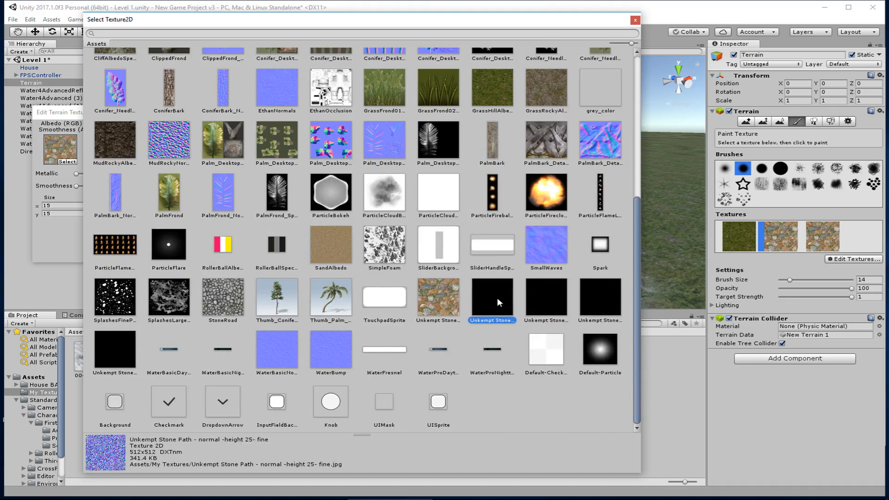
double_click(496, 297)
left_click(112, 256)
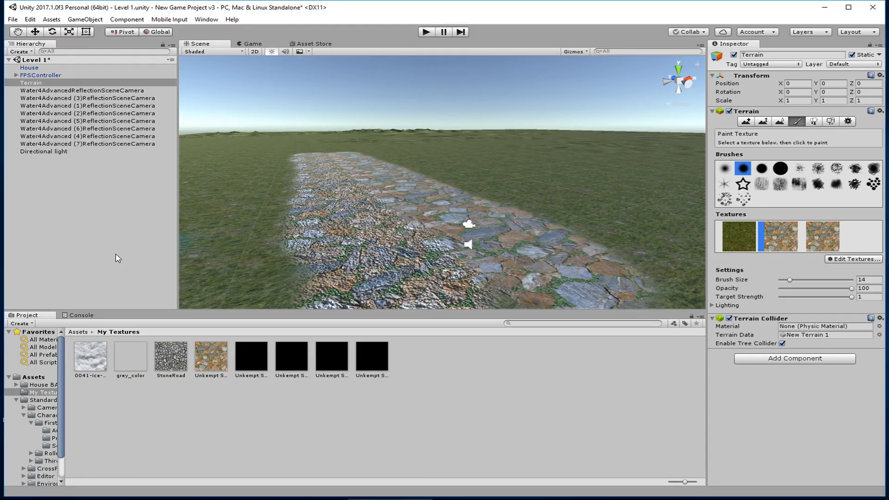
Rotate the directional light to 56.82 on X and 285.6 on Y to change how the path is lit.
scroll(369, 245, "up", 2)
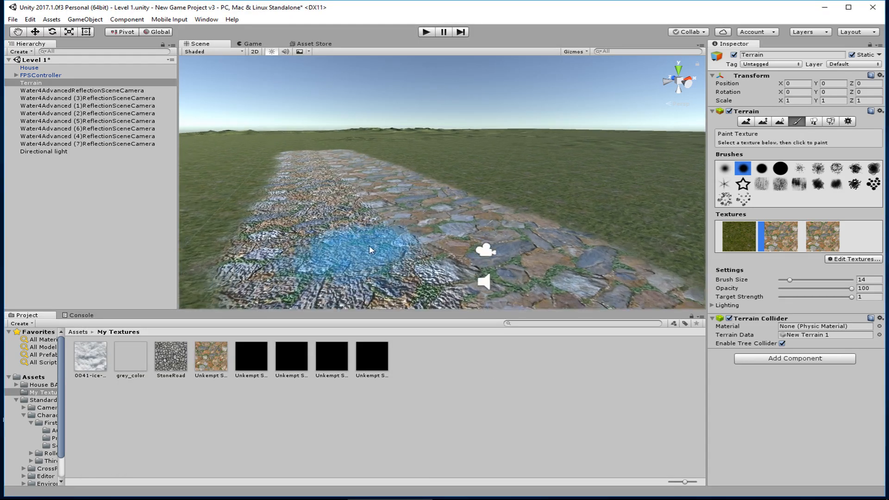
mouse_move(369, 250)
middle_mouse_down()
mouse_move(385, 252)
mouse_move(393, 171)
mouse_move(384, 141)
mouse_move(427, 179)
middle_mouse_up()
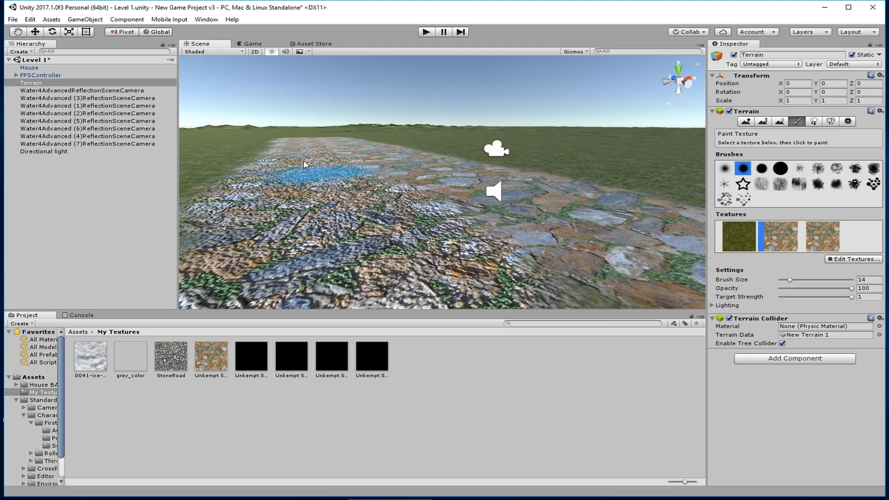
left_click(64, 152)
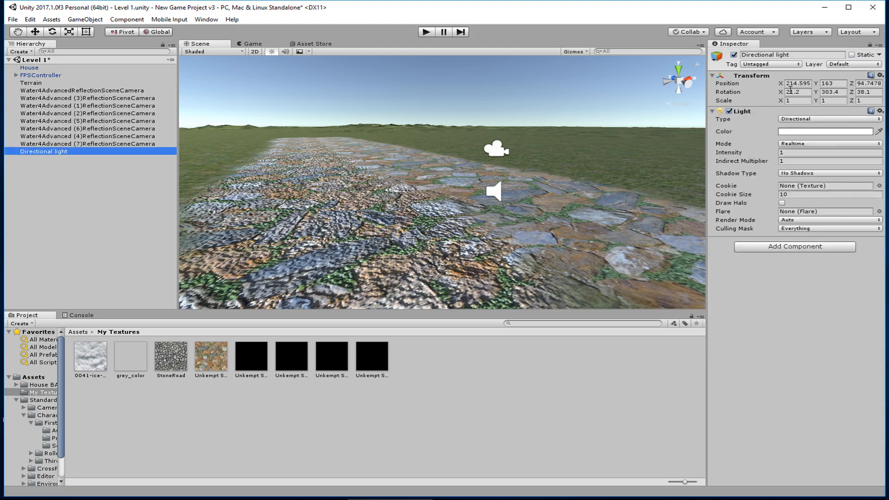
left_click_drag(782, 94, 769, 114)
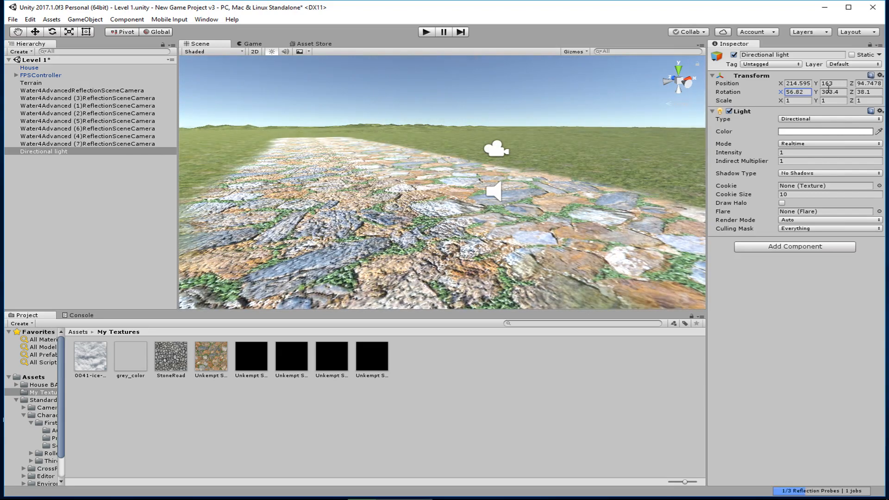
left_click_drag(816, 93, 685, 125)
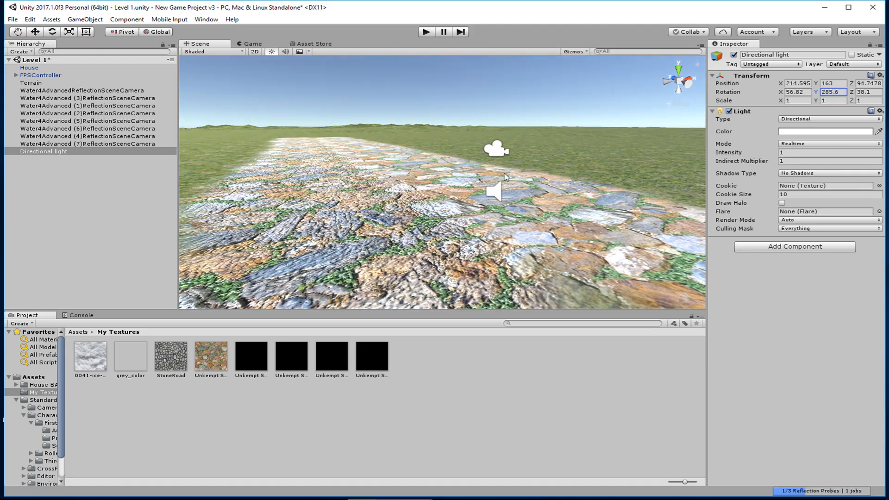
middle_click_drag(685, 125, 434, 162)
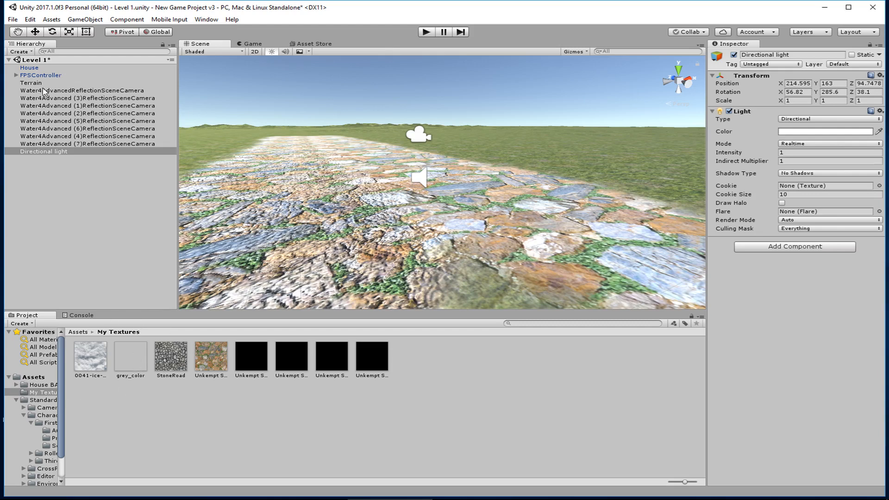
Replace the albedo of the terrain's first stone path texture with grey_color, keeping its normal map, and apply it.
left_click(33, 83)
left_click(776, 238)
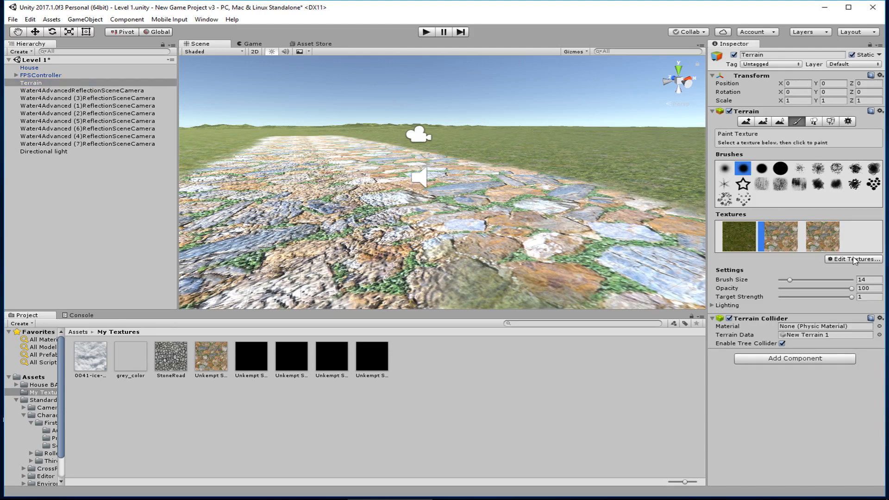
left_click(853, 259)
left_click(829, 271)
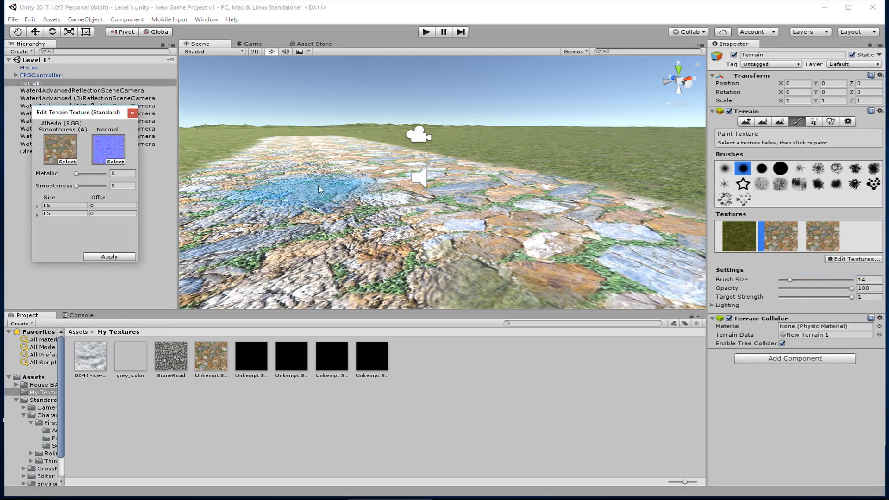
left_click(67, 161)
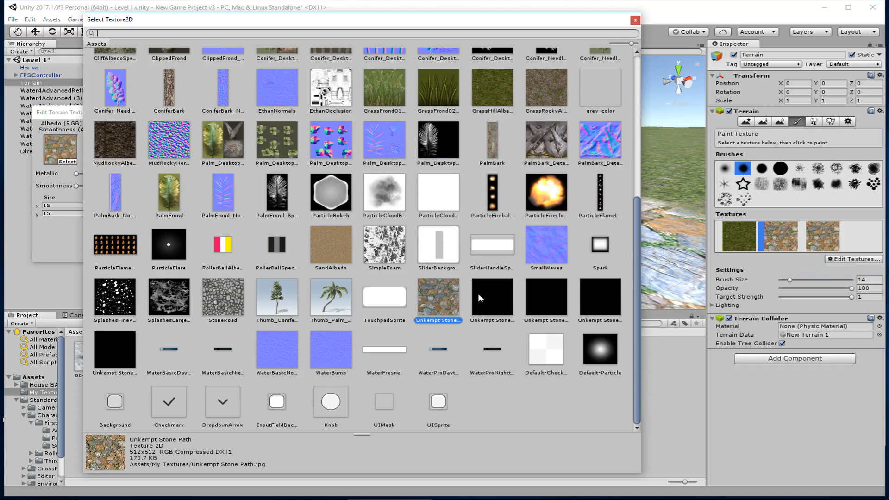
scroll(478, 293, "up", 5)
scroll(473, 280, "up", 1)
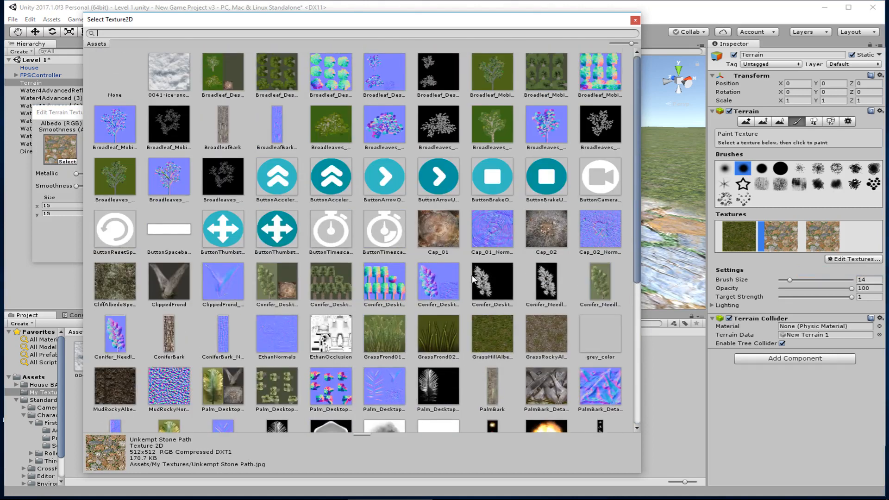
double_click(601, 340)
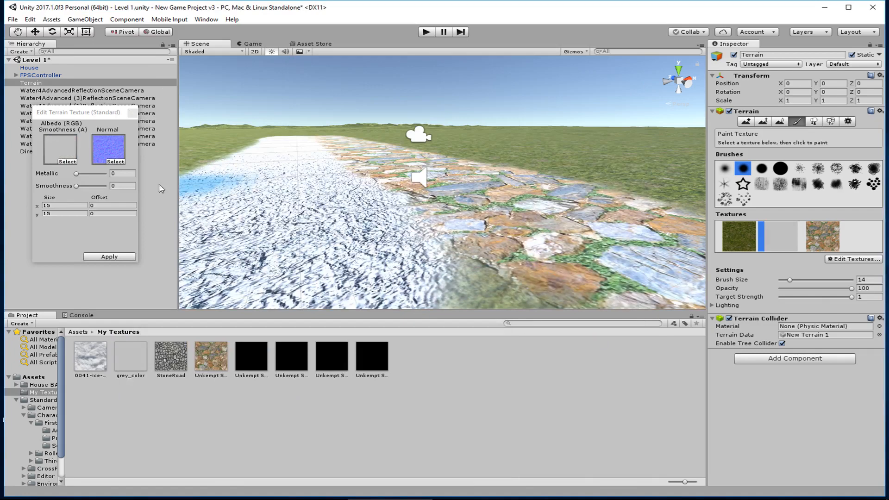
left_click(109, 256)
Set the directional light's Y rotation to 194.5 to light the path from another direction.
mouse_move(254, 224)
middle_mouse_down()
mouse_move(341, 190)
mouse_move(558, 194)
mouse_move(329, 220)
middle_mouse_up()
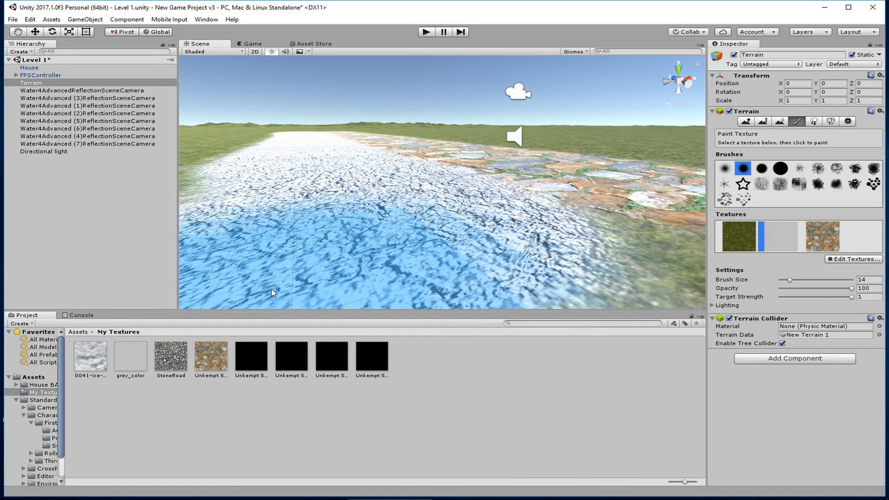
middle_click_drag(446, 205, 347, 220)
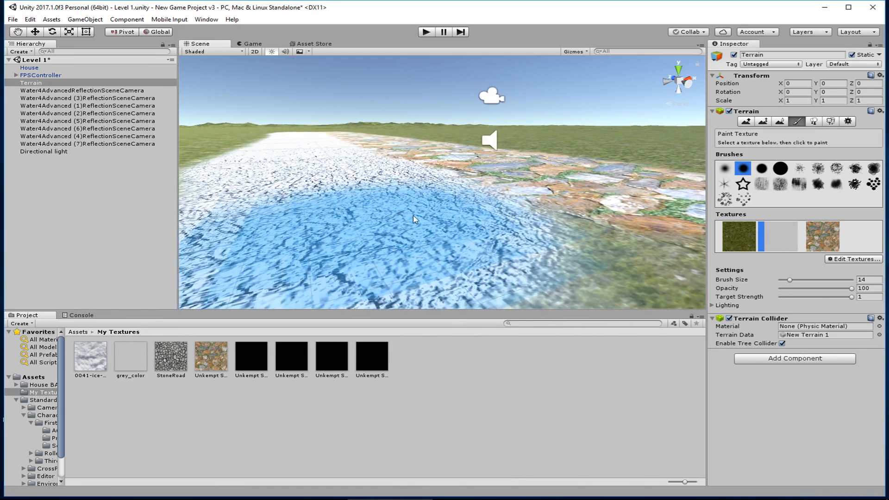
left_click(80, 162)
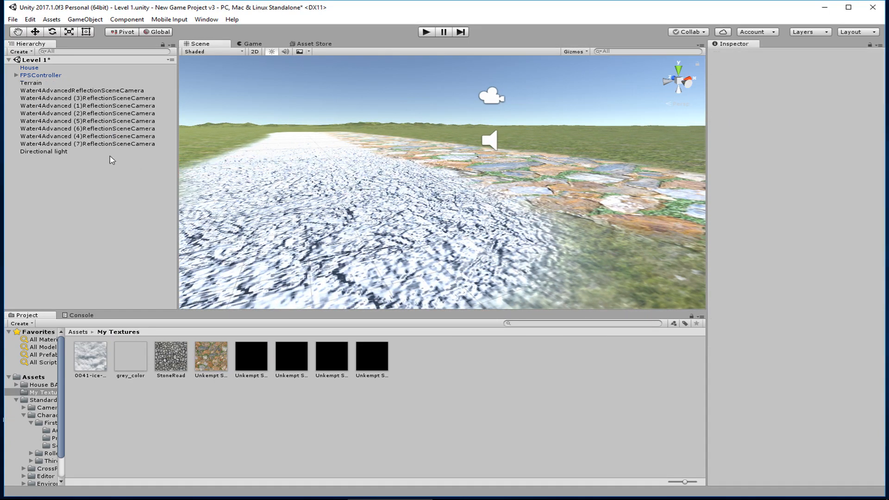
left_click(58, 153)
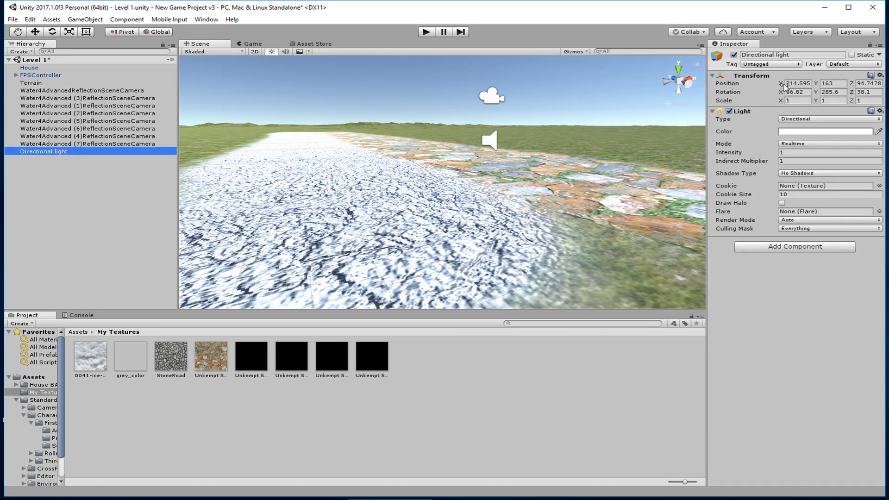
left_click_drag(816, 94, 729, 87)
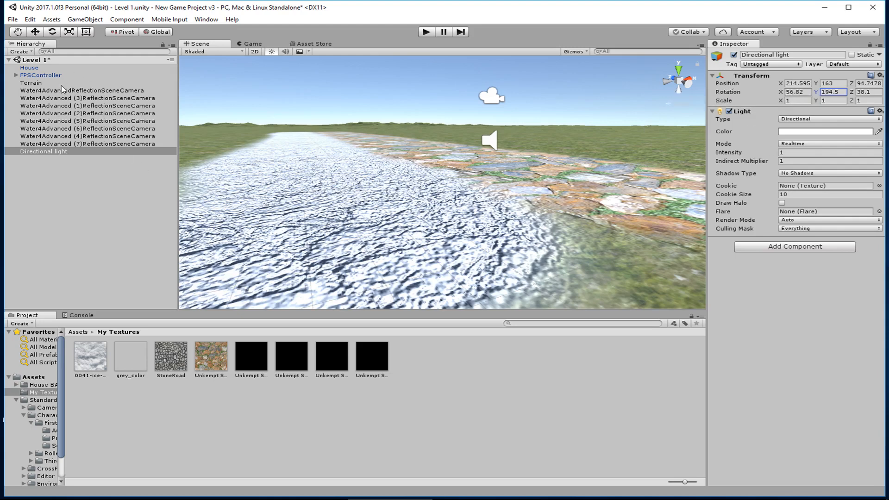
Set the albedo of the grey terrain texture back to Unkempt Stone Path and apply it.
left_click(62, 85)
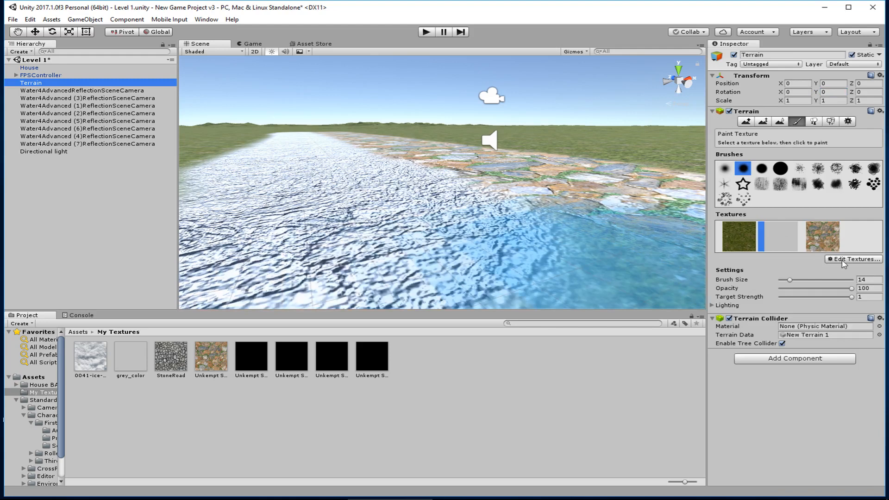
left_click(843, 260)
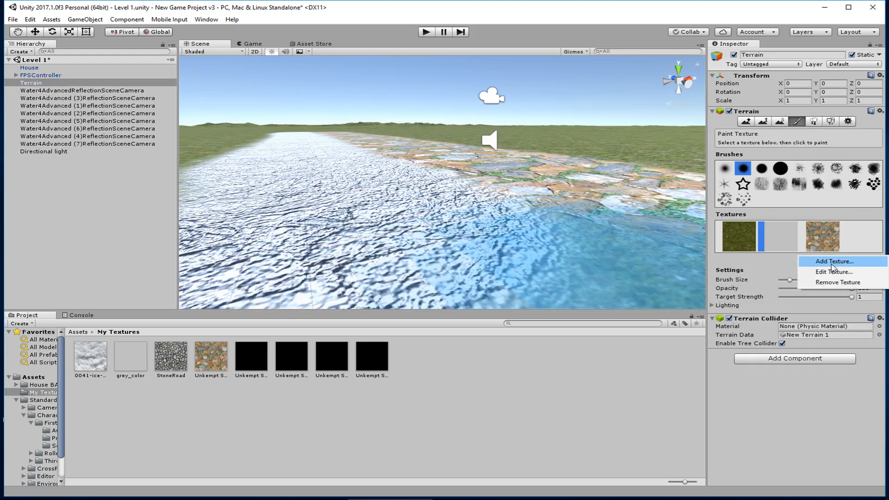
left_click(831, 262)
left_click(63, 162)
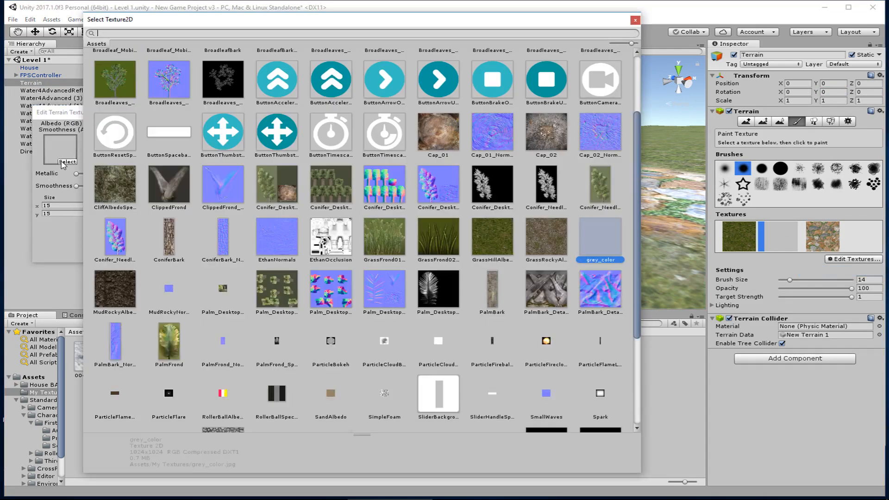
scroll(370, 228, "down", 3)
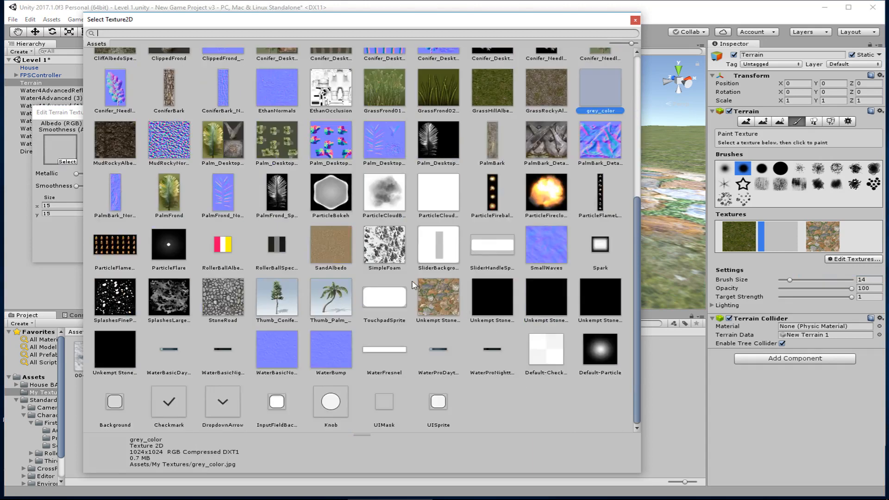
double_click(434, 291)
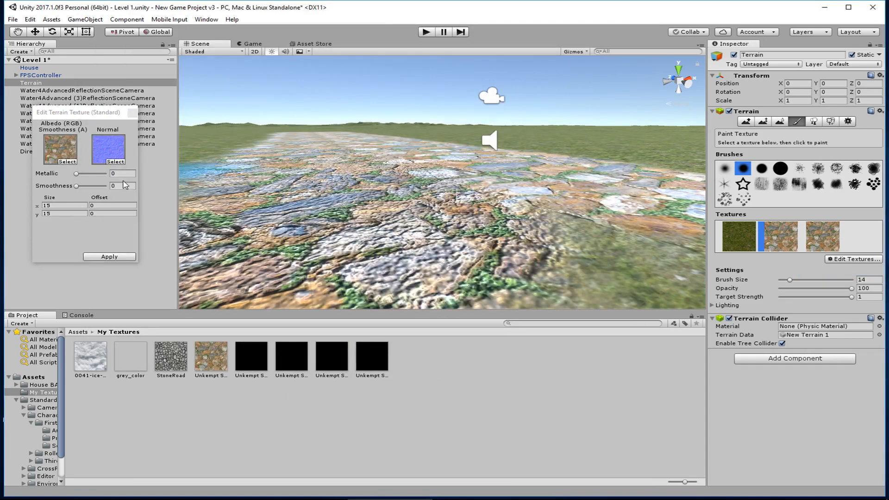
left_click(97, 258)
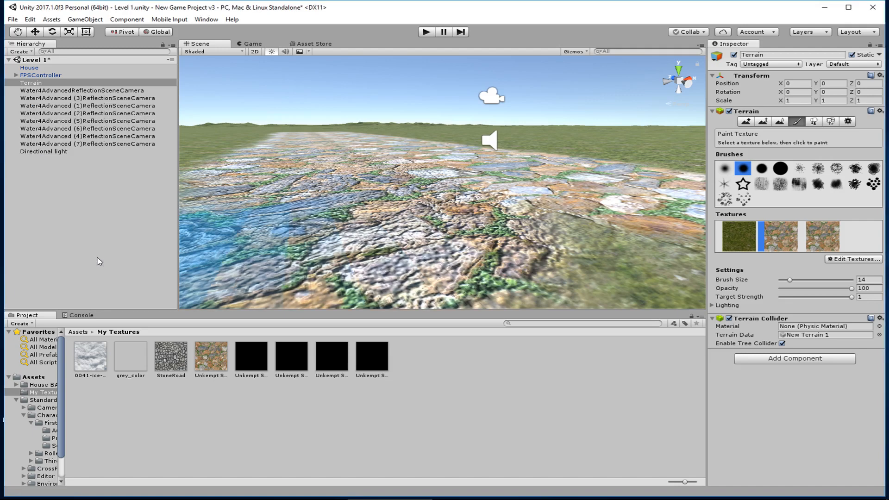
Check which normal map is assigned to the terrain's first stone path texture.
left_click(833, 241)
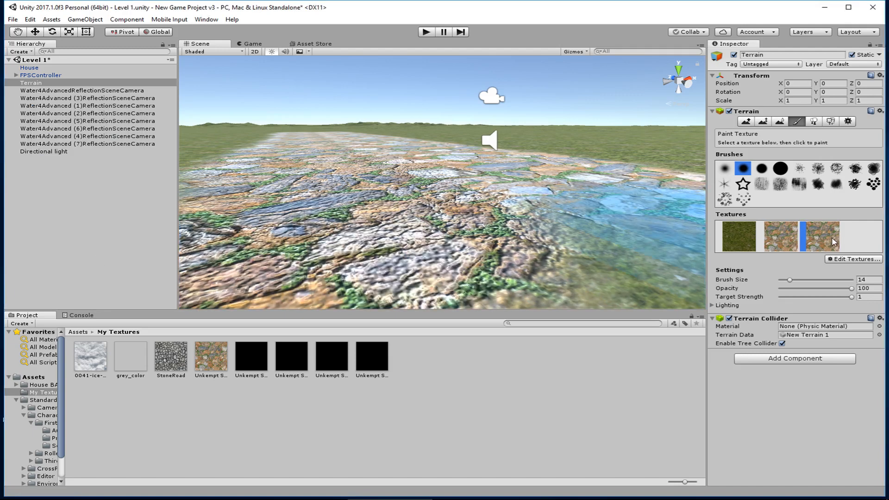
left_click(780, 237)
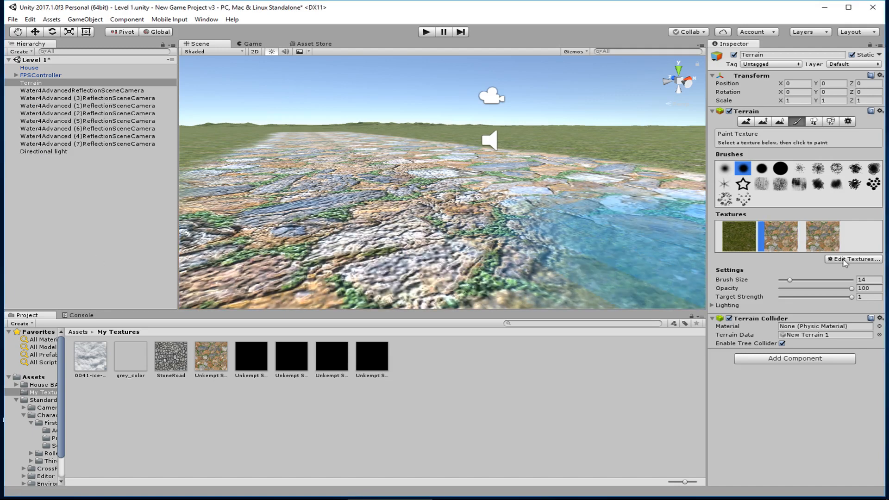
left_click(844, 259)
left_click(834, 272)
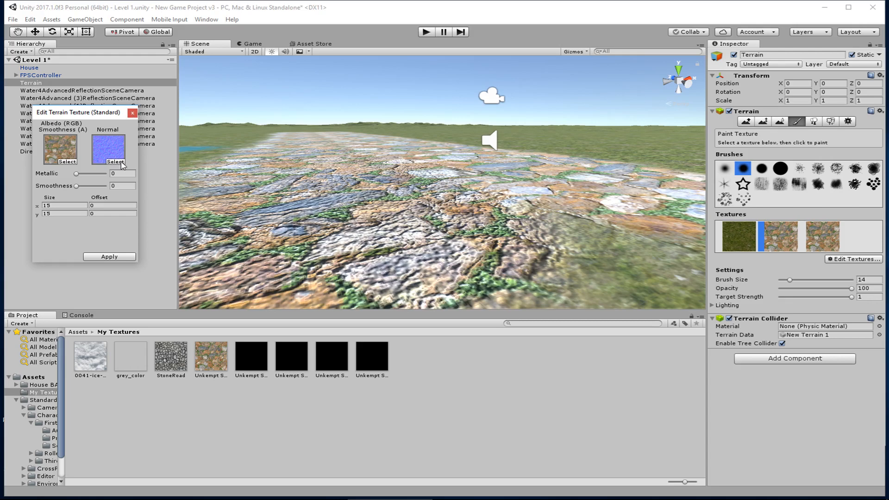
left_click(115, 161)
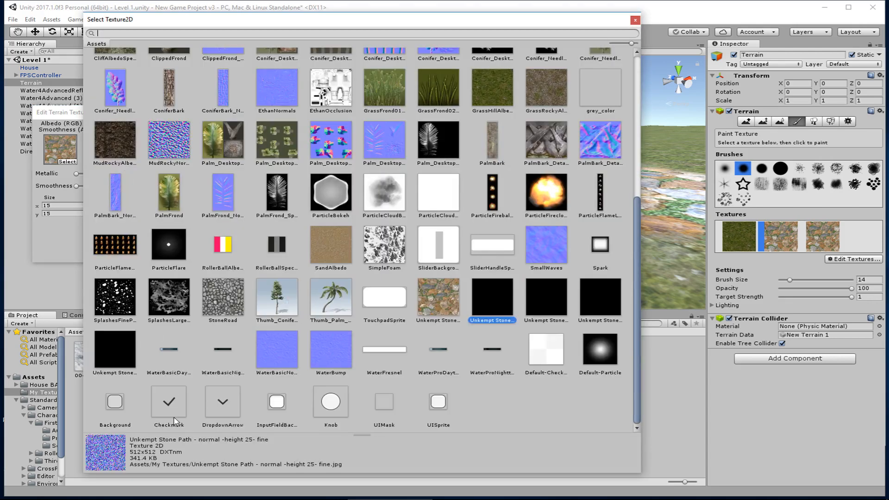
left_click(635, 20)
Assign the 'Unkempt Stone Path - normal -height 50- fine' normal map to the terrain's second stone path texture and apply it.
left_click(823, 239)
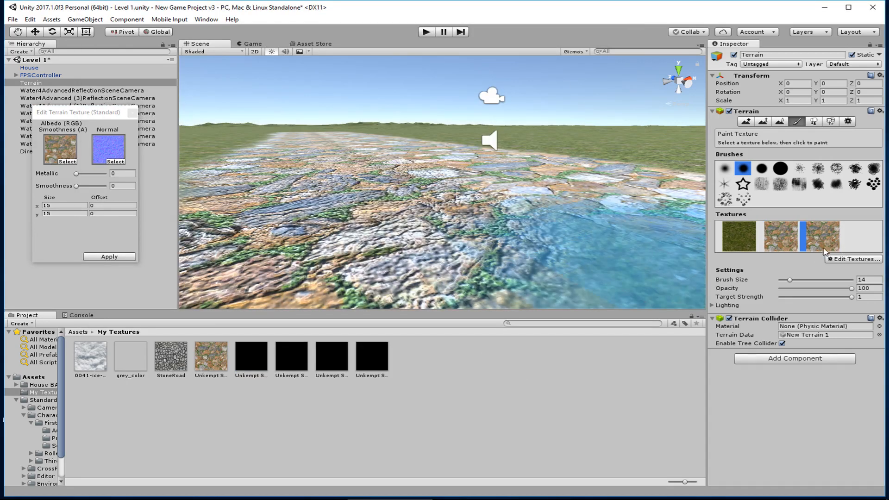
left_click(852, 259)
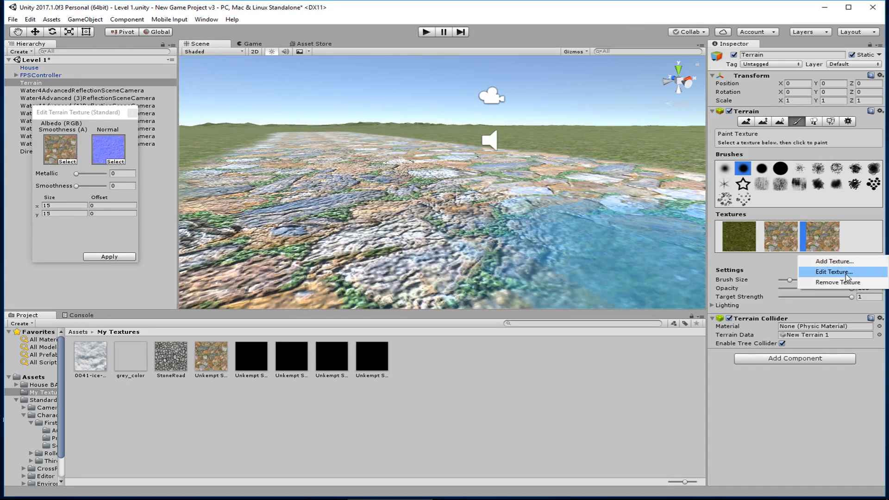
left_click(847, 277)
left_click(118, 161)
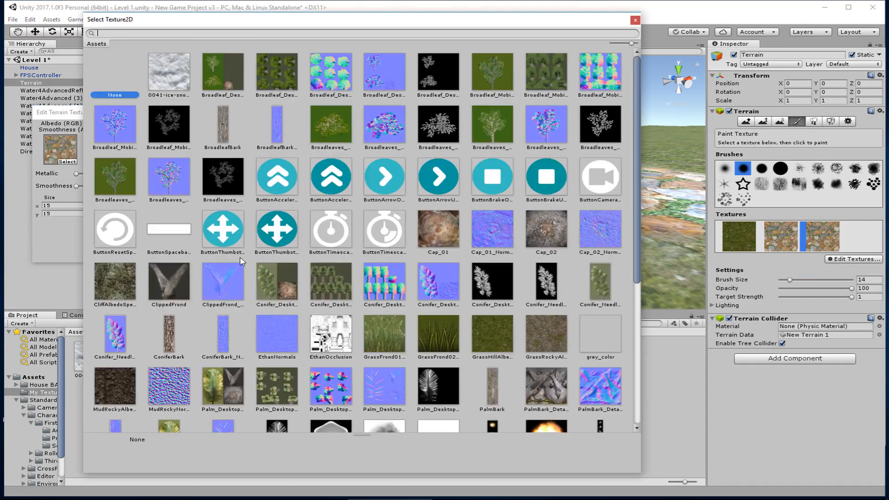
scroll(240, 262, "down", 5)
left_click(551, 303)
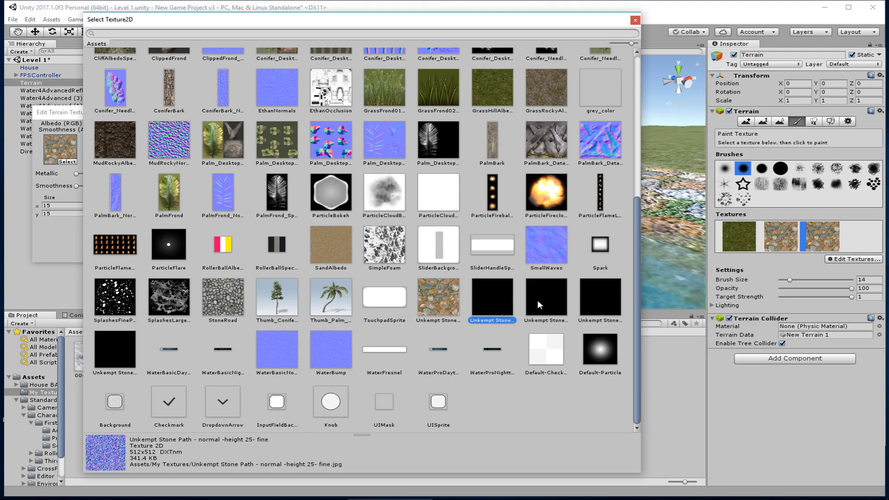
left_click(592, 303)
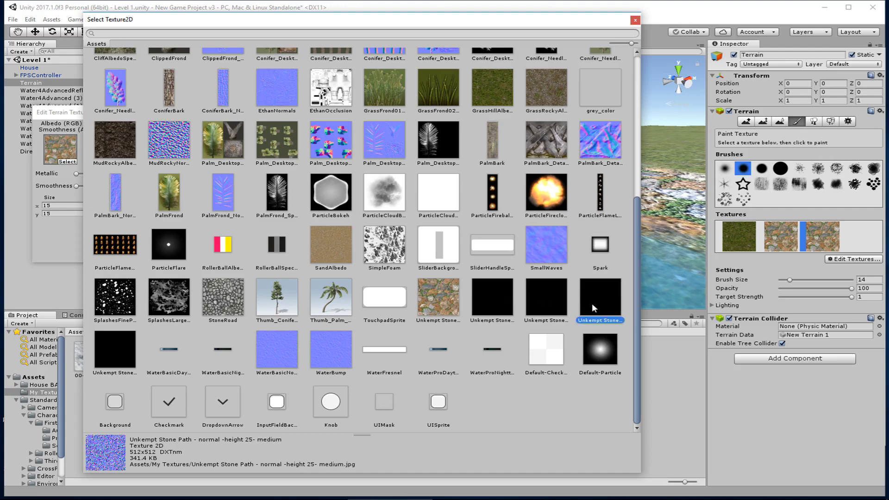
left_click(115, 356)
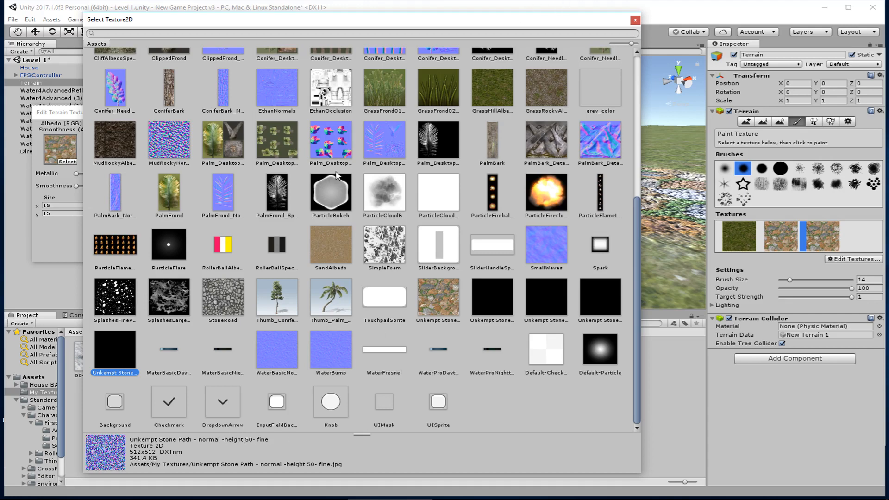
double_click(111, 358)
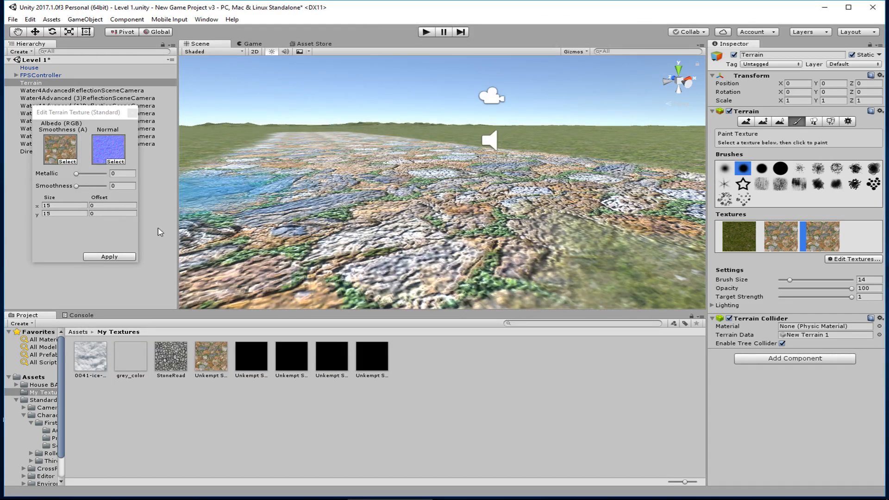
left_click(130, 258)
Examine how the fine height 50 normal map looks on the stone path from several positions, without painting on the terrain.
middle_click_drag(473, 184, 387, 202)
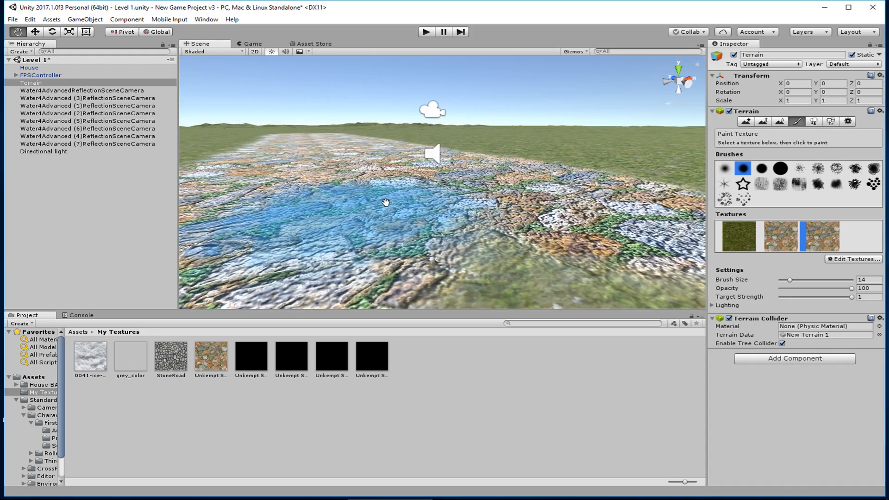
middle_click_drag(463, 207, 377, 234)
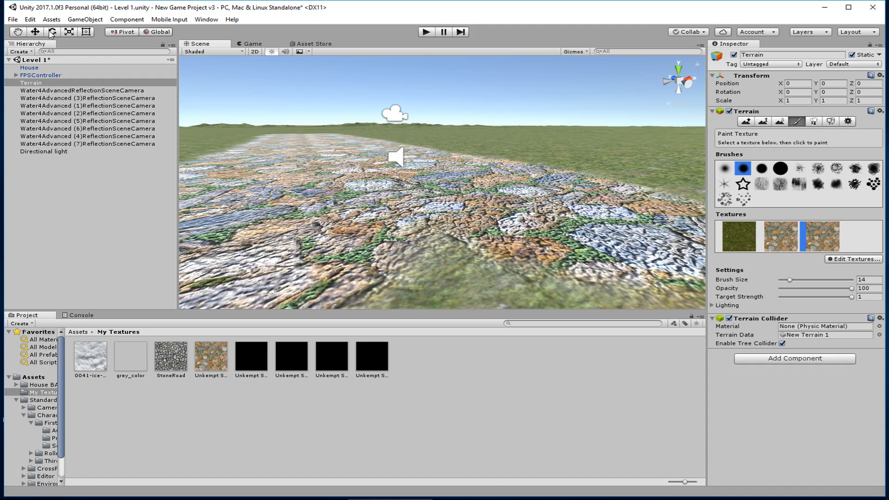
left_click(35, 32)
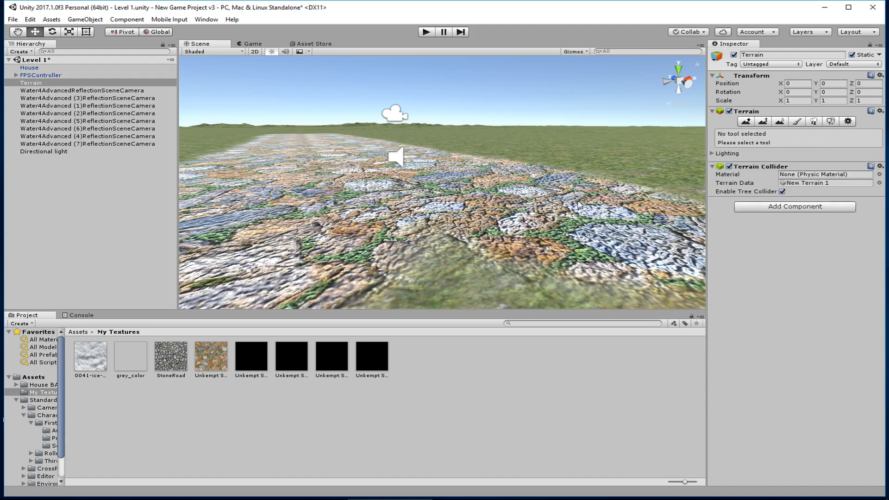
middle_click_drag(436, 212, 338, 225)
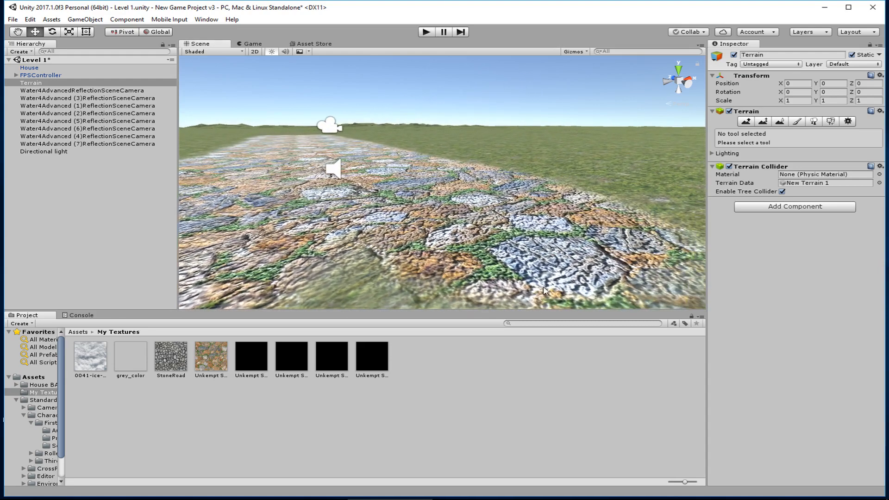
middle_click_drag(503, 278, 601, 249)
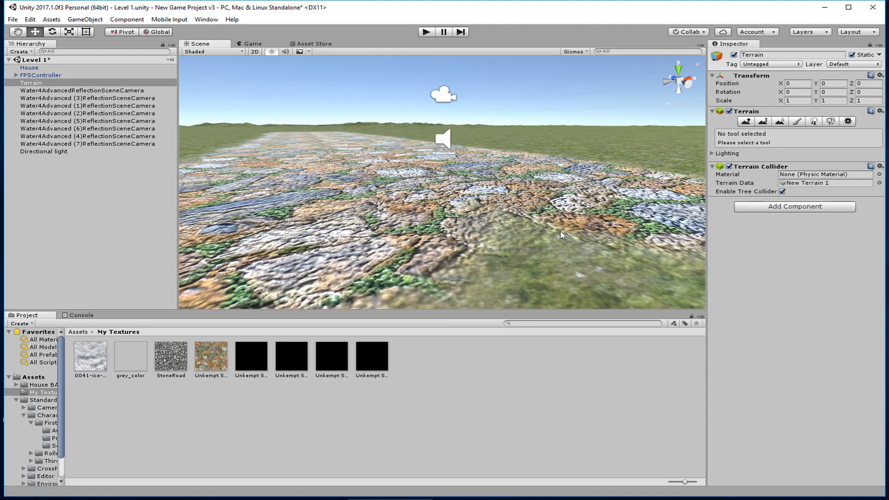
middle_click_drag(561, 234, 493, 233)
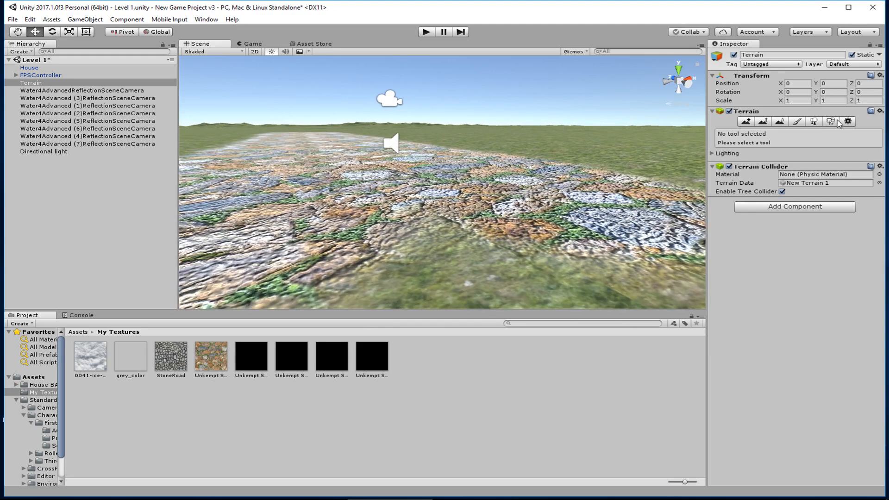
Change the second stone path texture's normal map to 'Unkempt Stone Path - normal -height 25- large' and apply it.
left_click(797, 122)
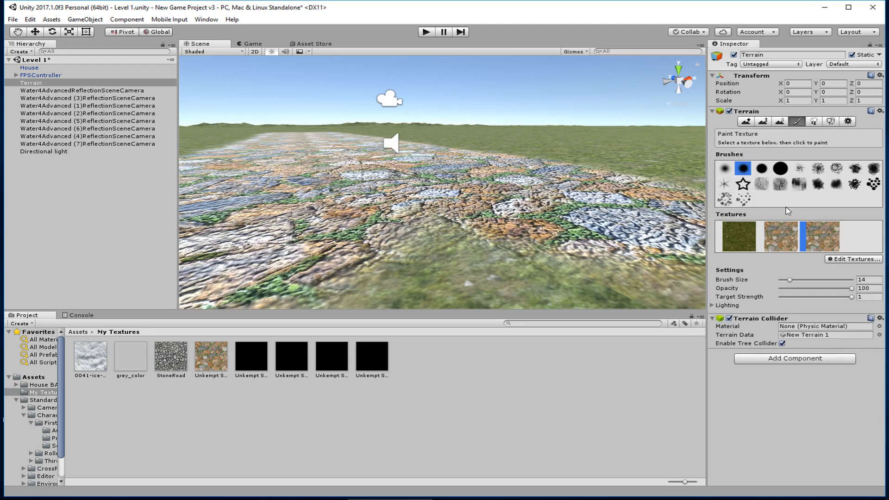
left_click(841, 259)
left_click(836, 272)
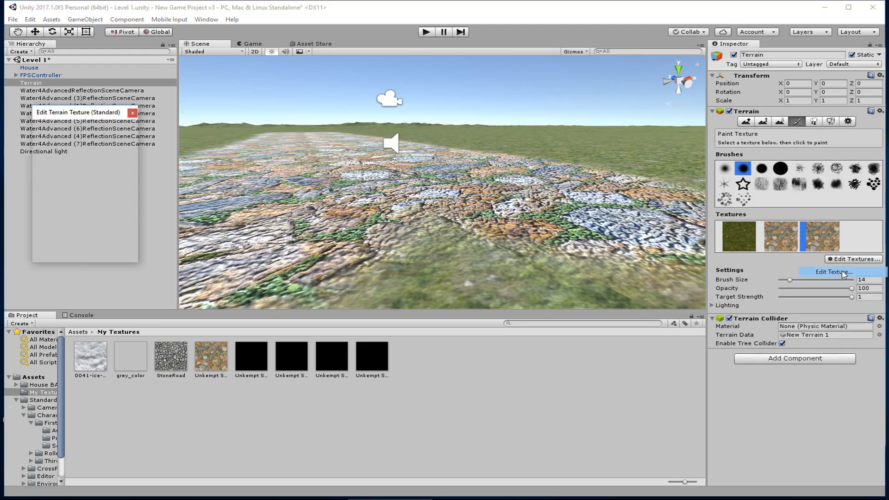
left_click(115, 162)
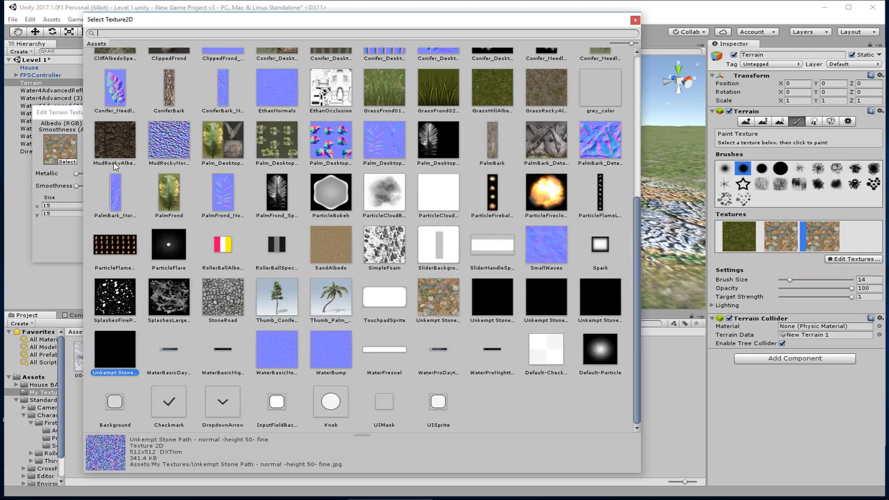
left_click(550, 301)
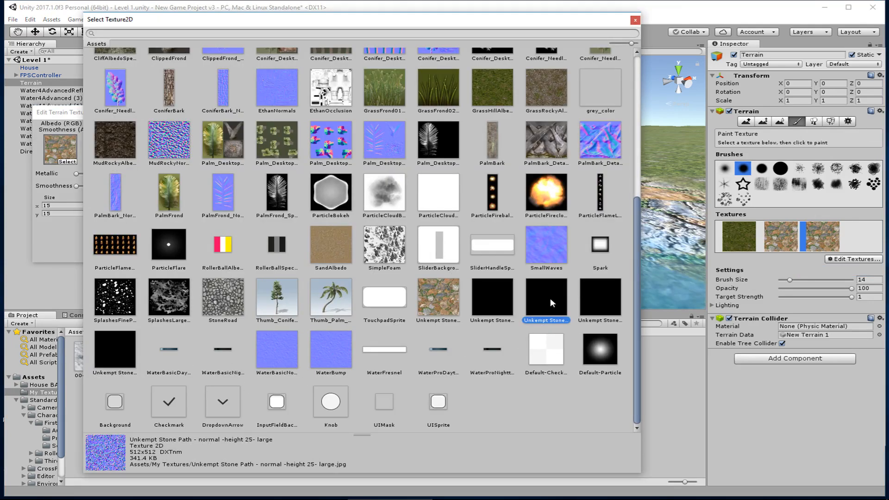
double_click(550, 301)
left_click(110, 258)
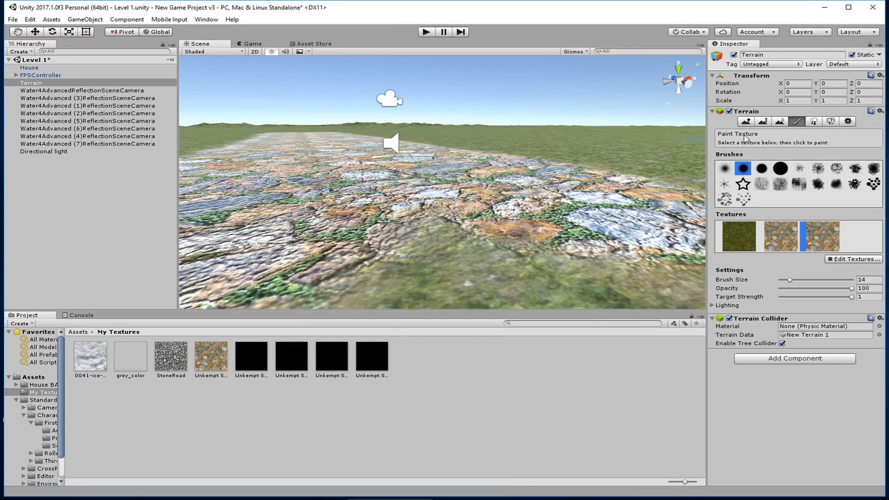
Inspect the stone path's surface relief with the large height 25 normal map from above, both close up and from farther away.
left_click(34, 32)
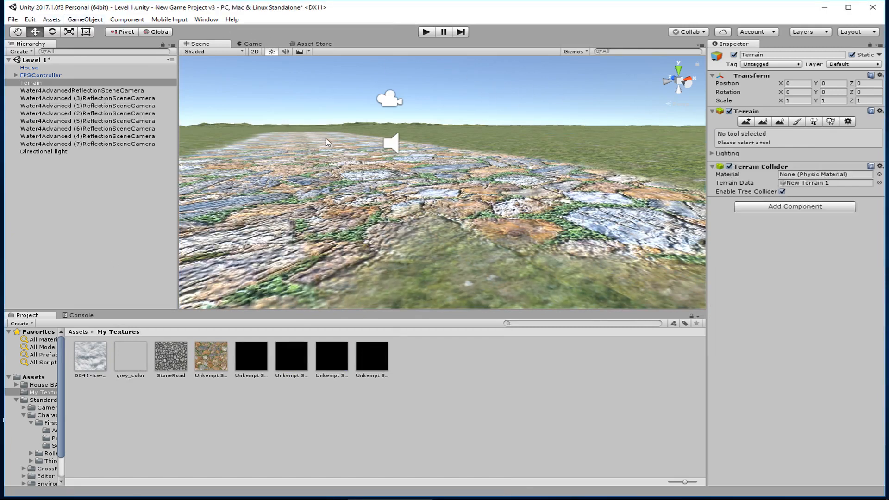
middle_click_drag(327, 142, 266, 146)
middle_click_drag(452, 191, 533, 196)
middle_click_drag(649, 219, 534, 264)
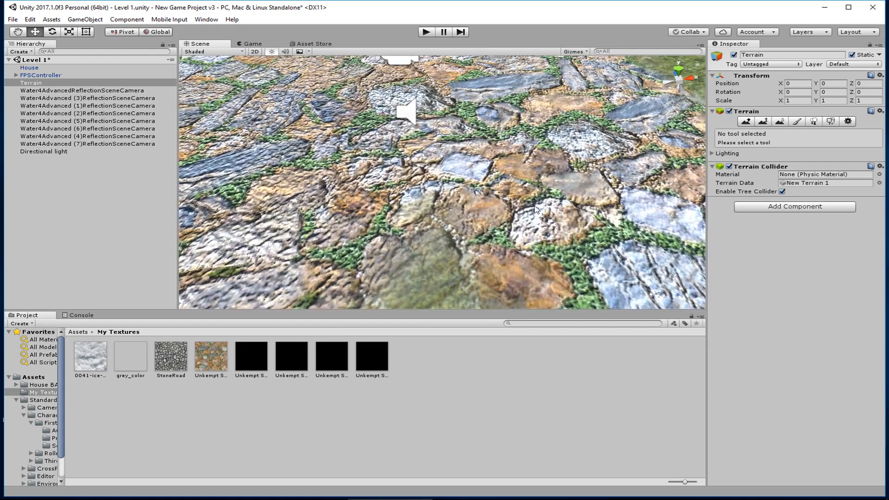
middle_click_drag(607, 196, 582, 195)
mouse_move(426, 205)
middle_mouse_down()
mouse_move(507, 205)
mouse_move(439, 209)
middle_mouse_up()
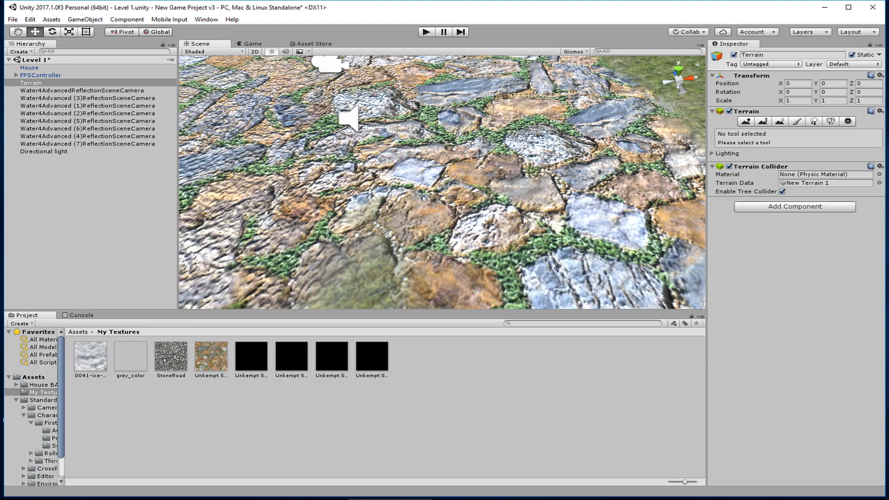
middle_click_drag(521, 219, 538, 214)
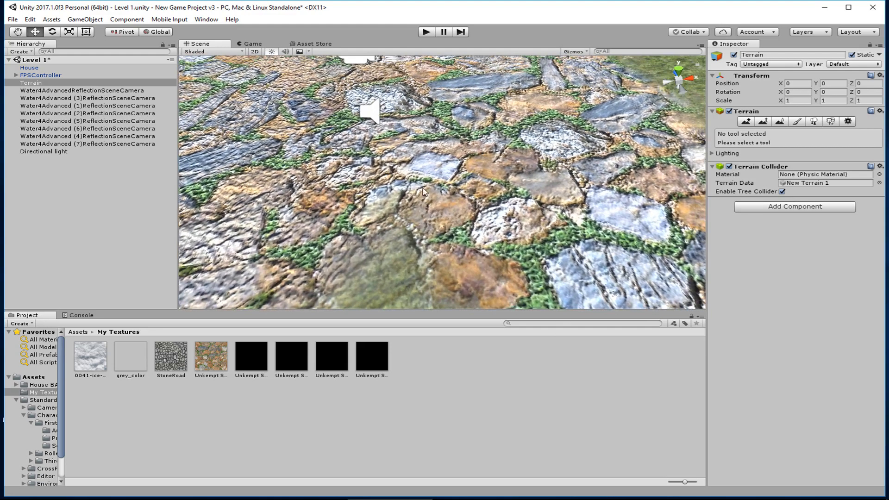
middle_click_drag(481, 206, 437, 199)
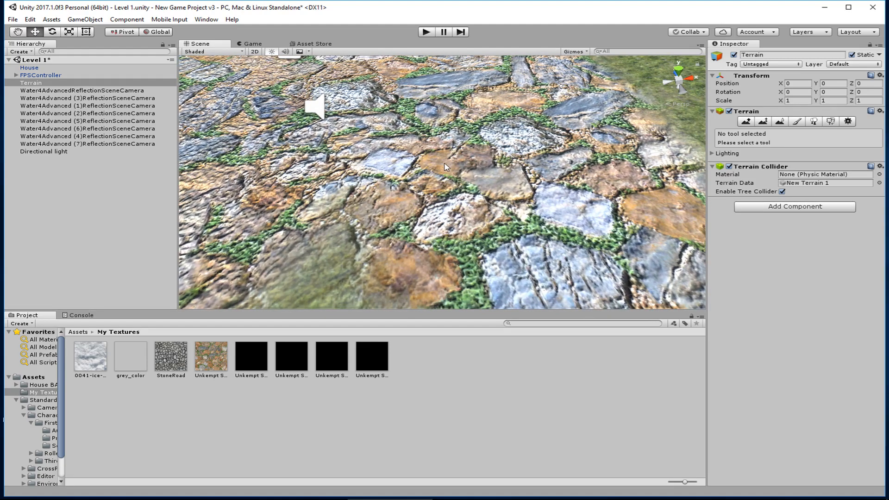
scroll(434, 157, "down", 5)
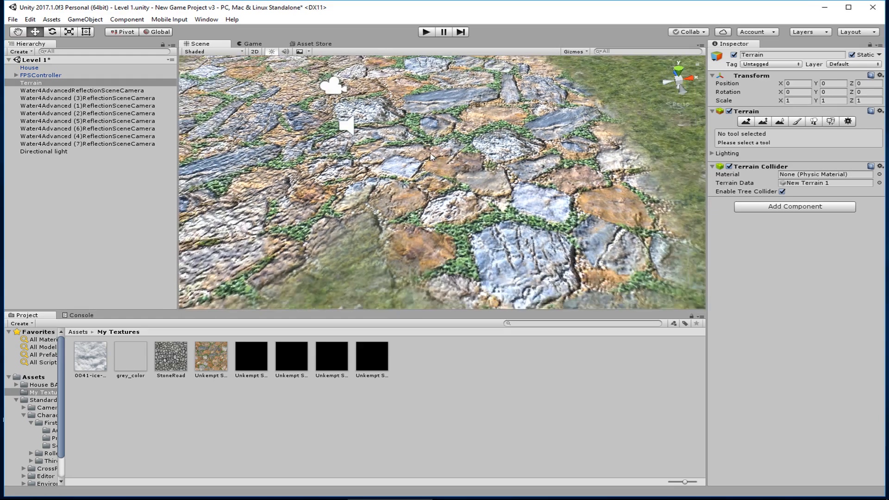
scroll(413, 173, "up", 2)
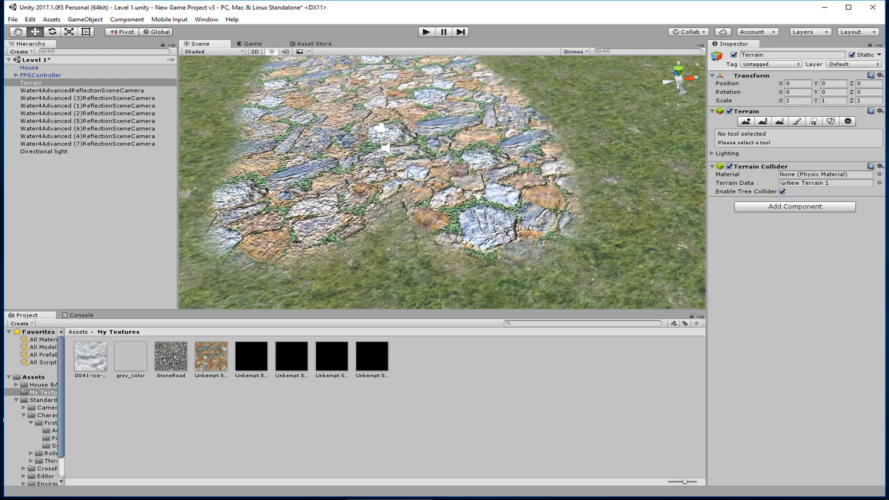
scroll(408, 174, "up", 8)
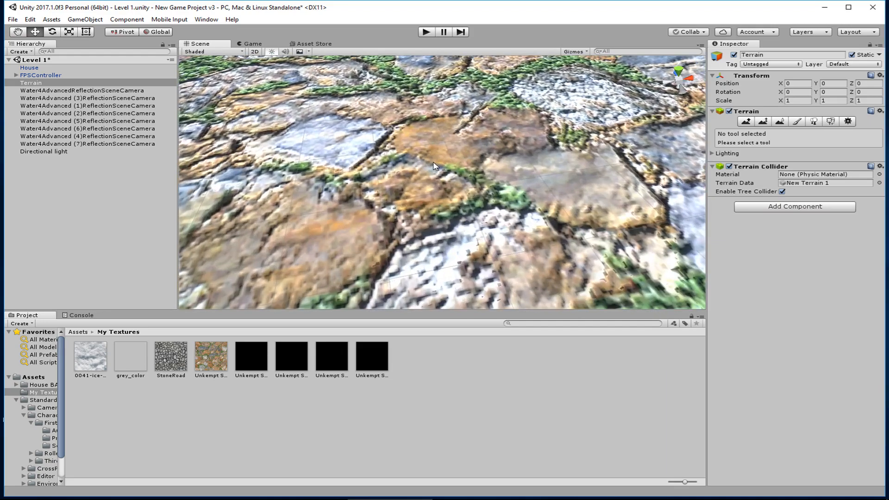
scroll(435, 165, "down", 5)
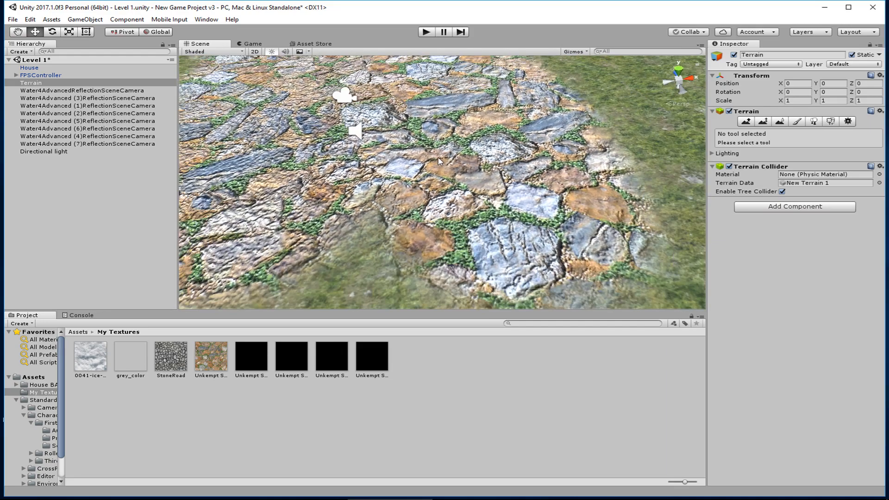
scroll(439, 161, "up", 4)
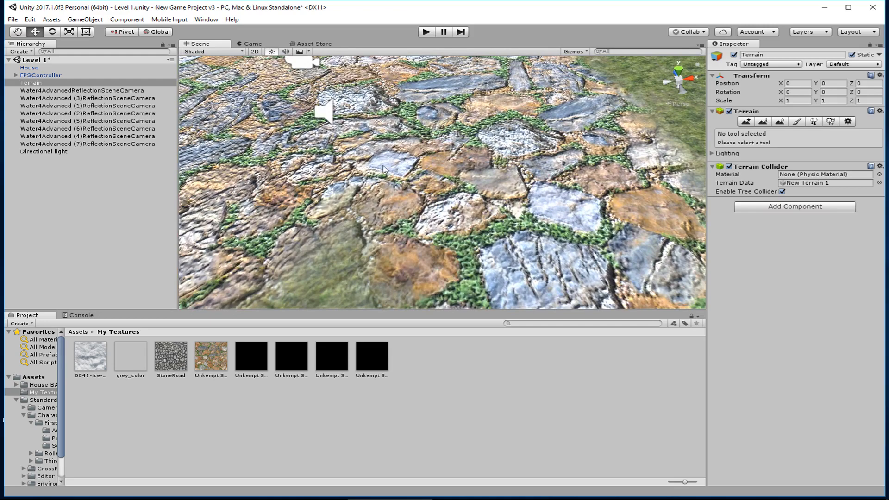
scroll(476, 200, "down", 4)
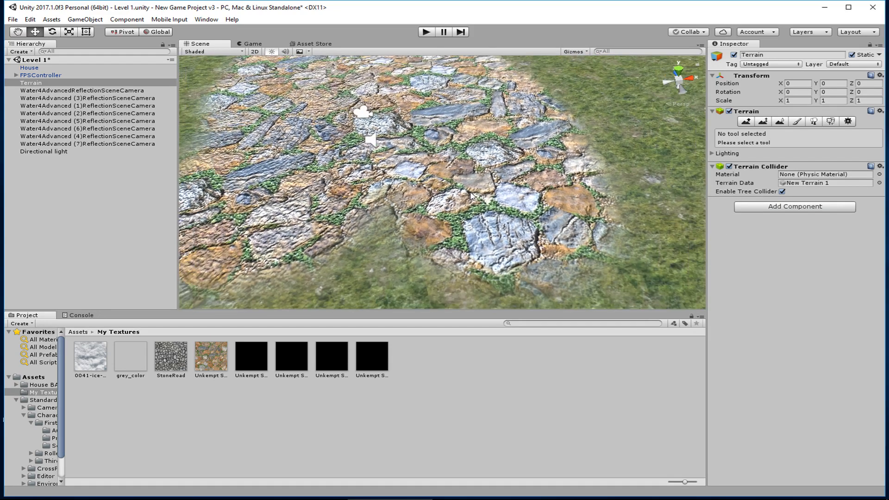
scroll(470, 195, "up", 5)
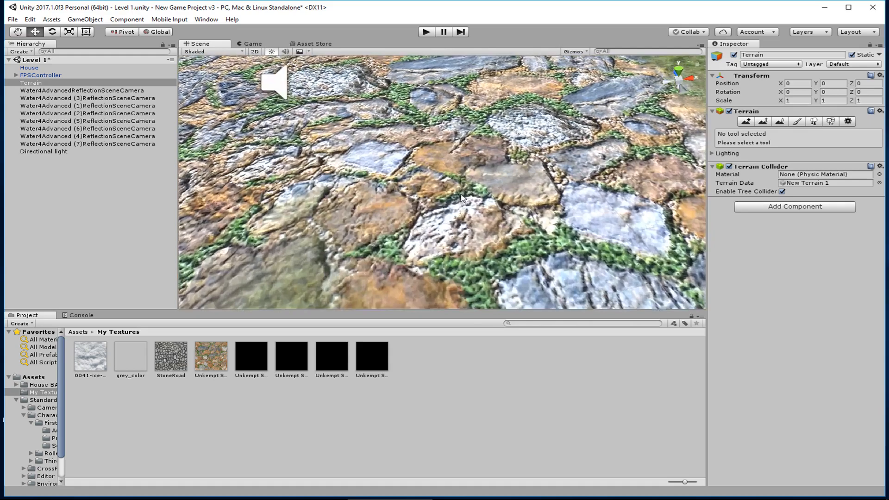
scroll(463, 198, "down", 6)
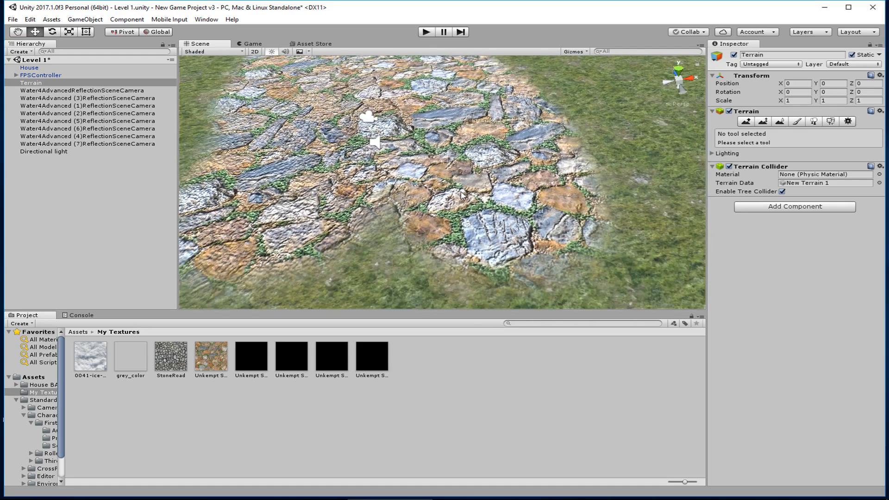
middle_click_drag(461, 194, 508, 244)
middle_click_drag(606, 171, 575, 194)
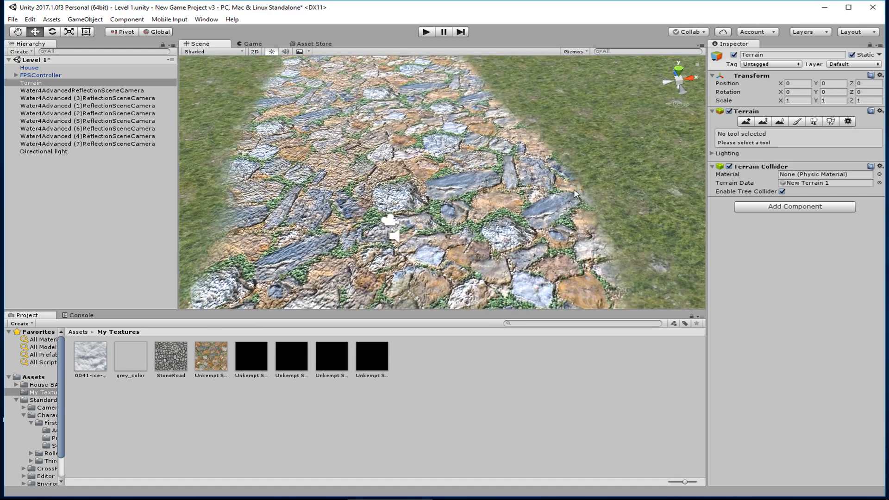
middle_click_drag(472, 202, 434, 169)
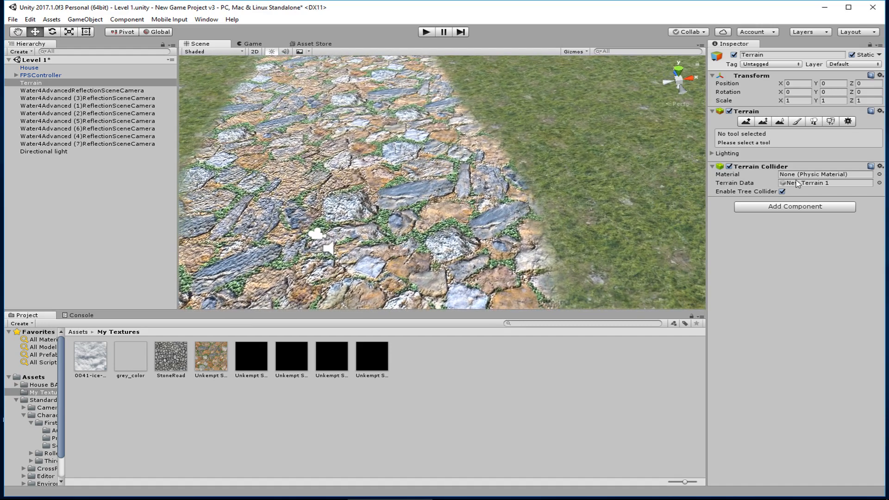
Remove the normal map from the terrain's first stone path texture by setting it to None and apply the change.
left_click(796, 121)
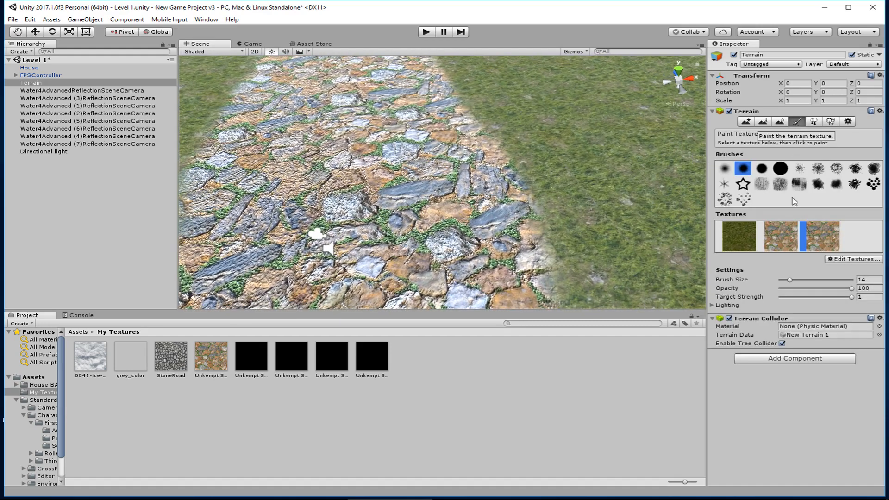
left_click(782, 246)
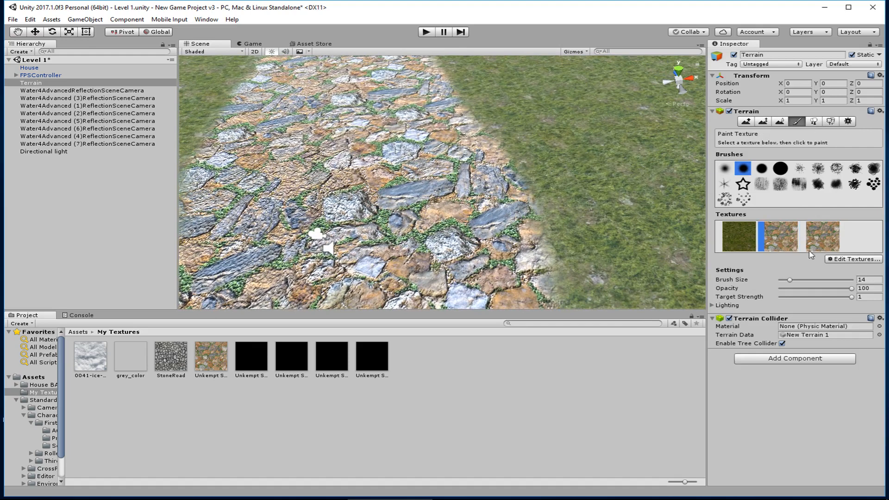
left_click(847, 259)
left_click(822, 272)
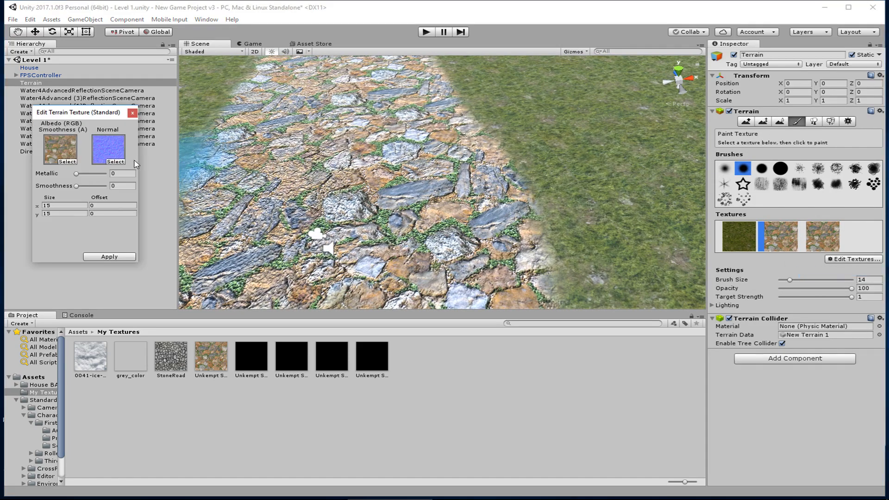
left_click(116, 162)
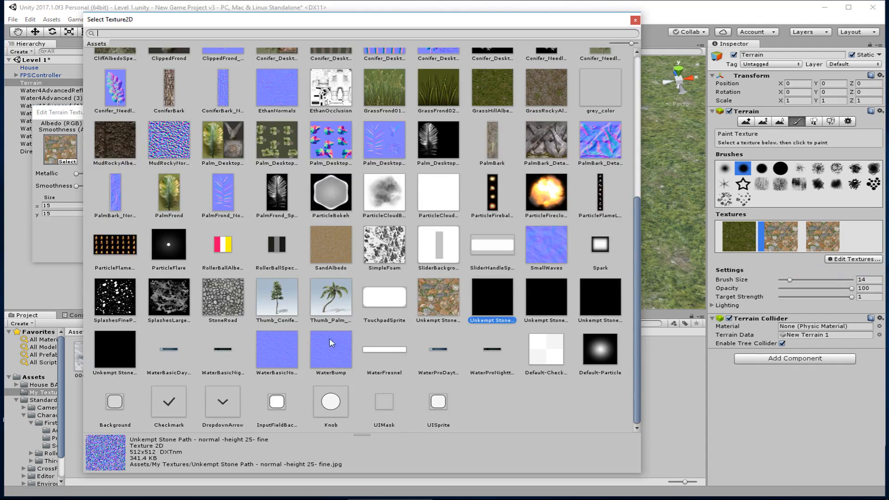
scroll(332, 342, "up", 10)
double_click(121, 86)
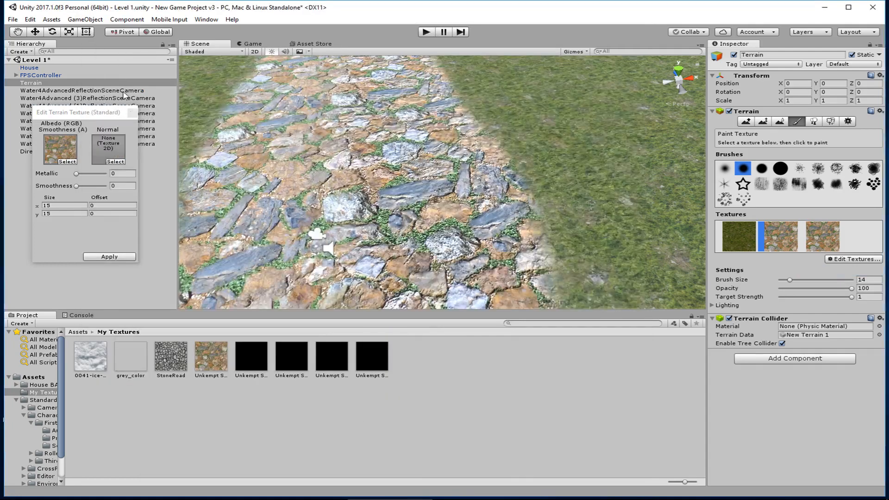
left_click(110, 257)
Inspect the stone path without its normal map in the scene, including a short play test of the level.
middle_click_drag(259, 222, 348, 187)
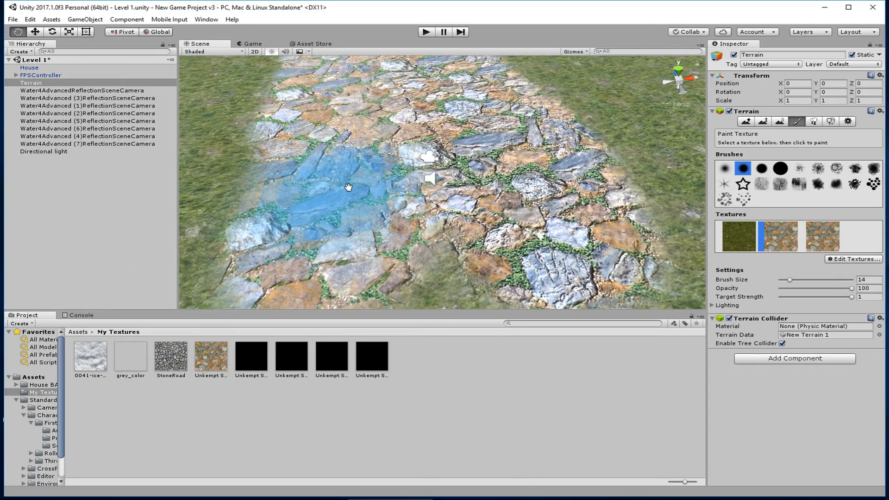
scroll(348, 187, "down", 6)
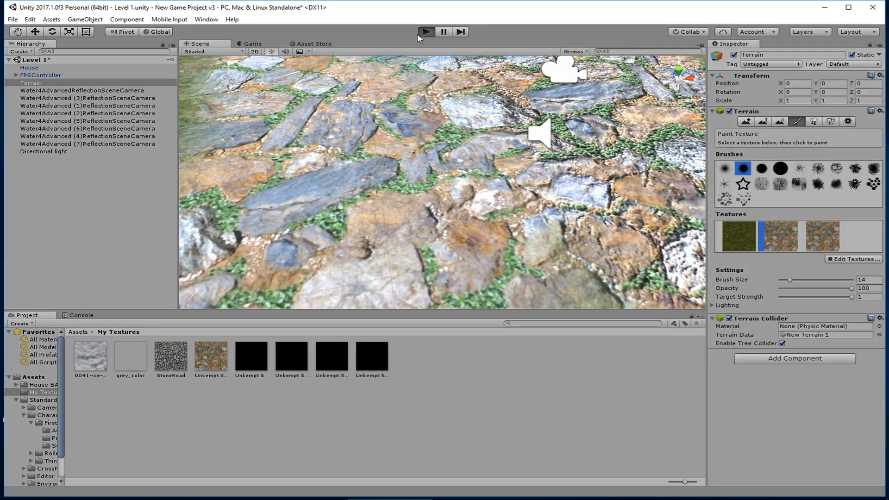
left_click(424, 32)
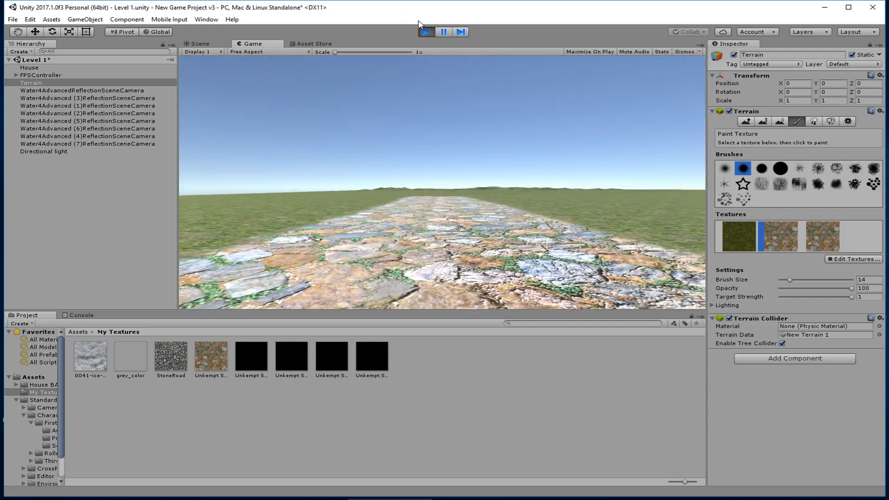
left_click(425, 32)
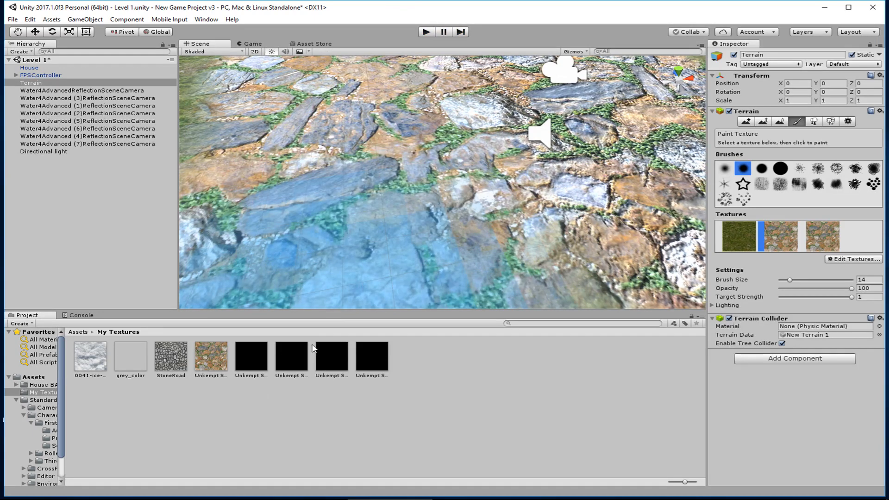
Check the import settings of the StoneRoad texture and the 'Unkempt Stone Path - normal -height 25- fine' normal map.
left_click(175, 365)
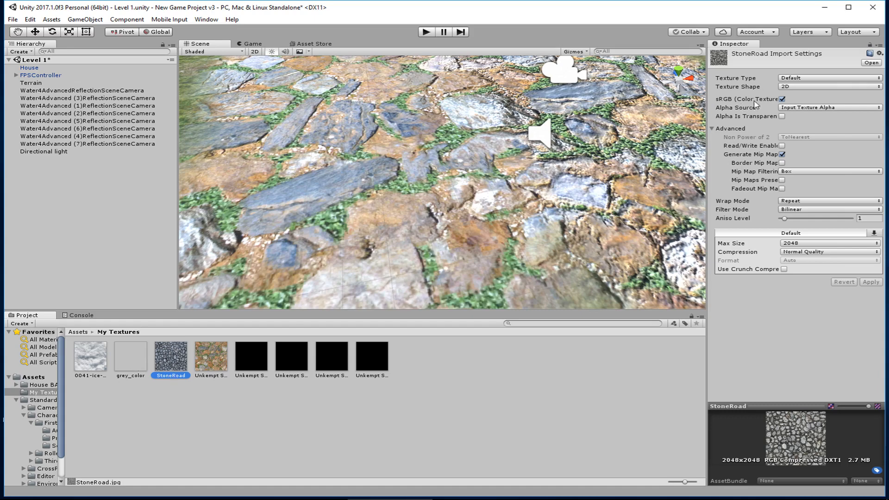
left_click(260, 364)
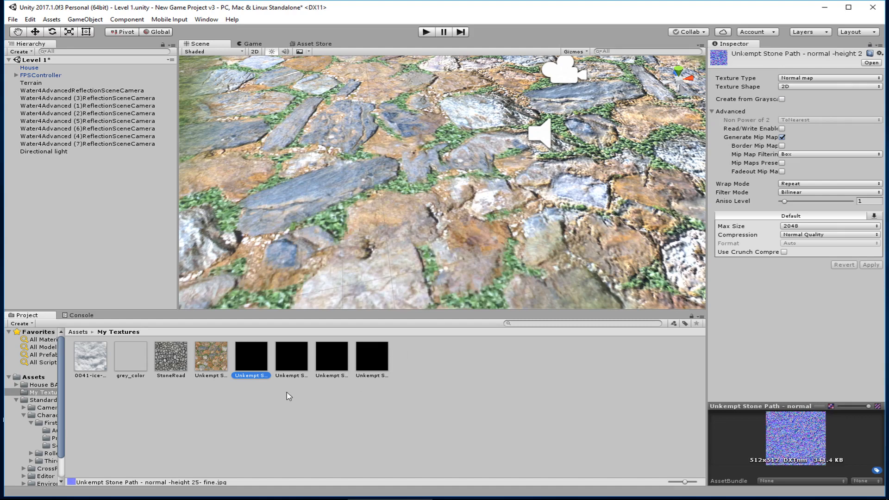
Assign the 'Unkempt Stone Path - normal -height 25- medium' normal map to the terrain's first stone path texture and apply it.
left_click(44, 83)
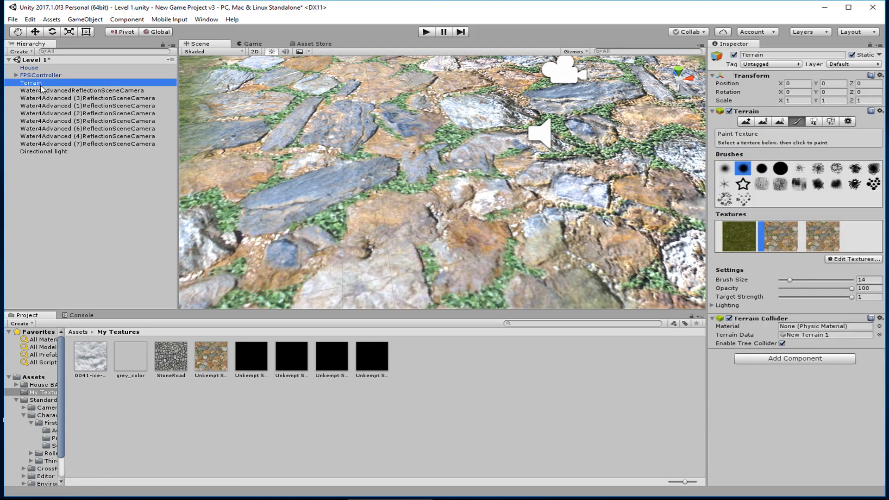
left_click(849, 262)
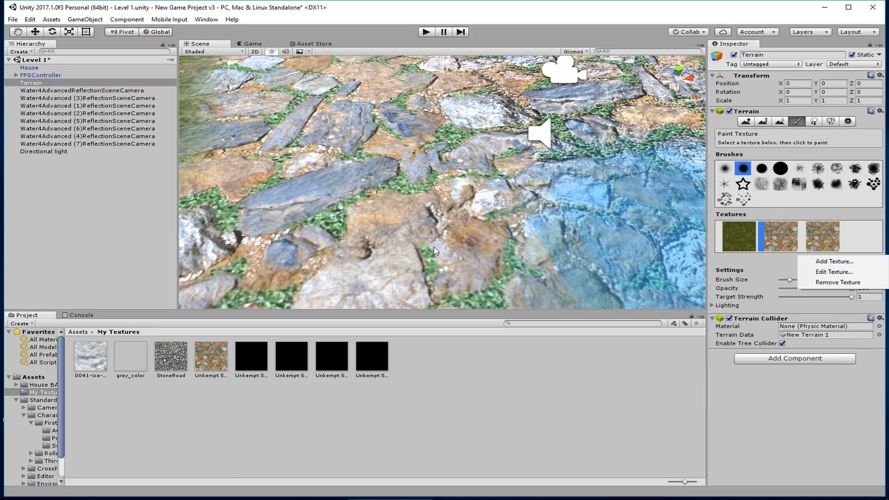
left_click(834, 272)
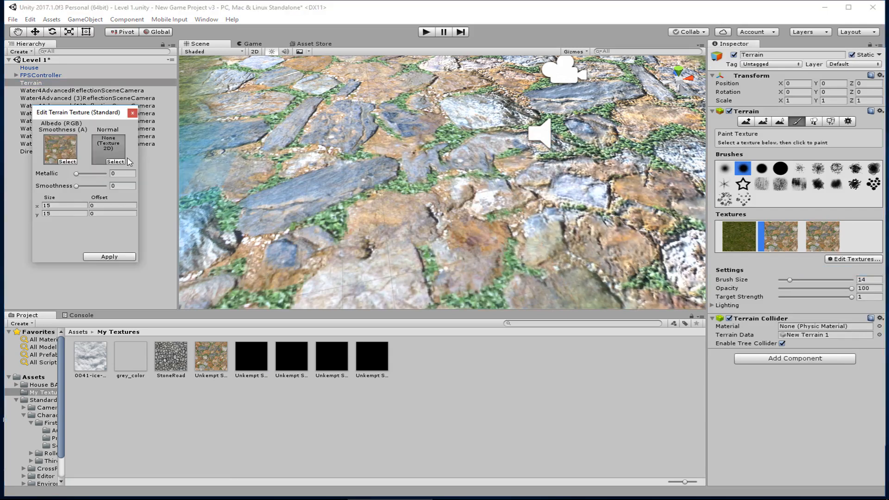
left_click(115, 162)
scroll(193, 294, "down", 5)
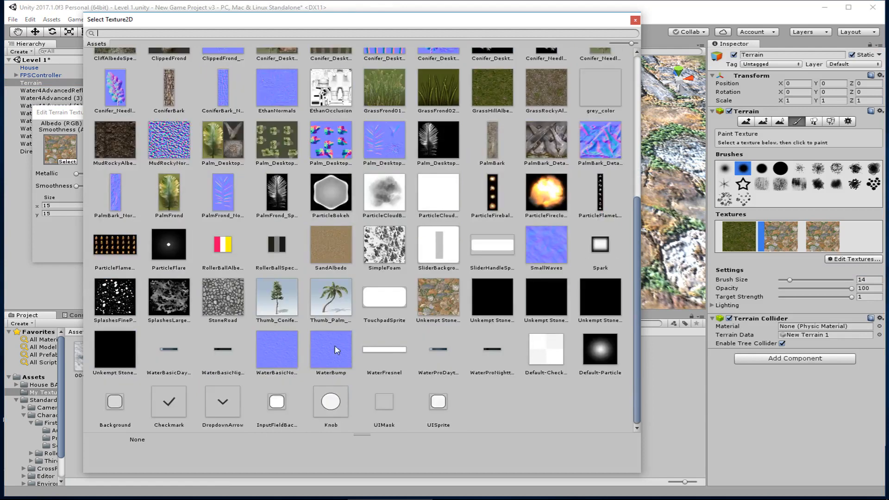
left_click(504, 300)
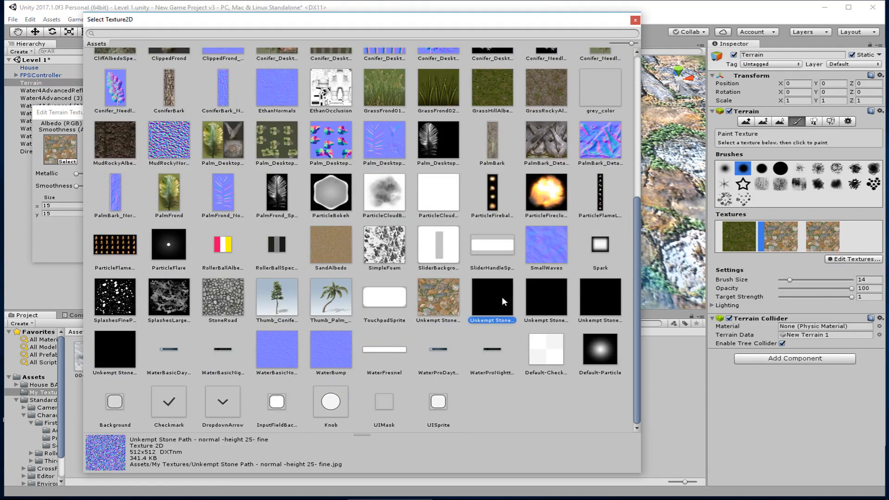
left_click(548, 301)
left_click(592, 299)
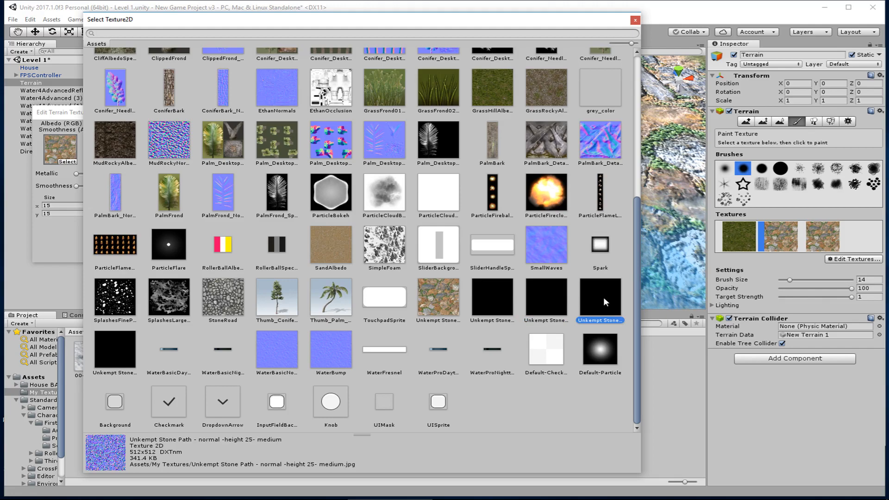
double_click(604, 296)
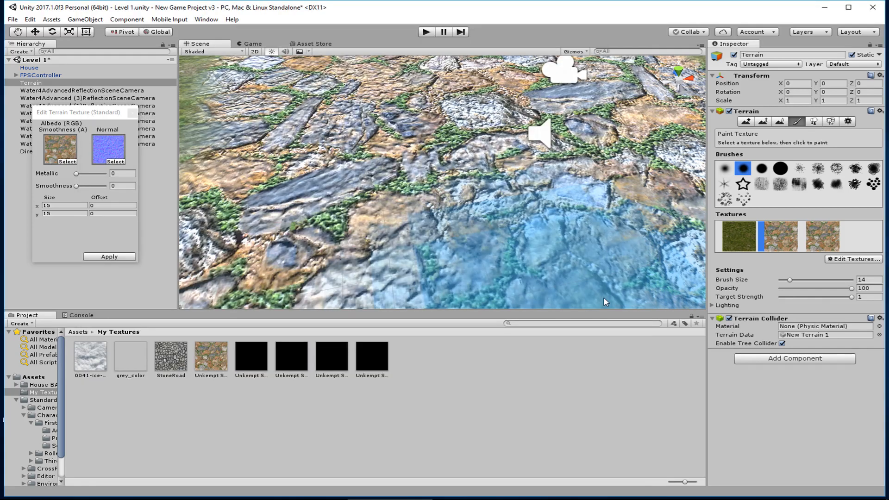
left_click(107, 261)
Leave terrain painting and examine the stones' relief with the medium height 25 normal map from several angles.
middle_click_drag(386, 246, 341, 232)
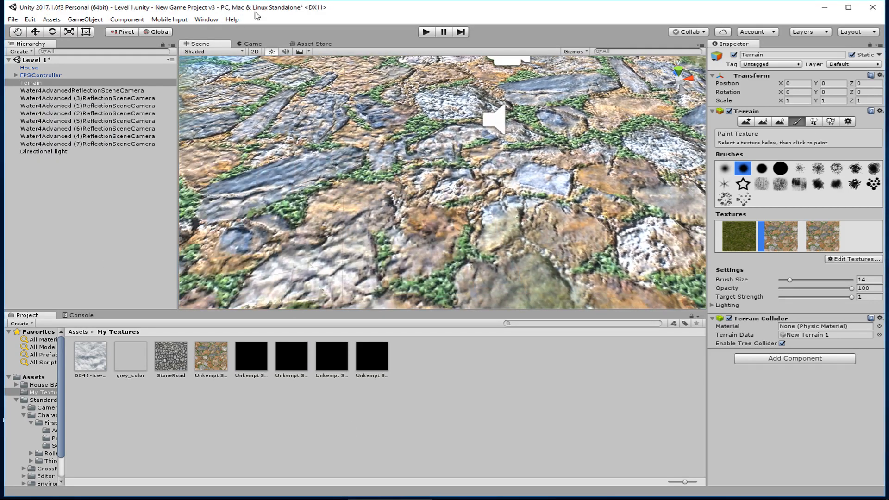
left_click(35, 32)
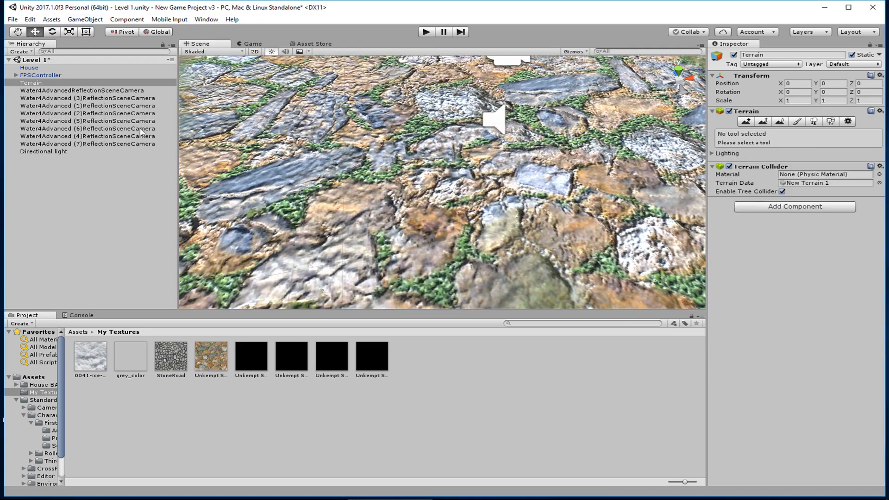
middle_click_drag(237, 182, 256, 171)
scroll(321, 194, "down", 6)
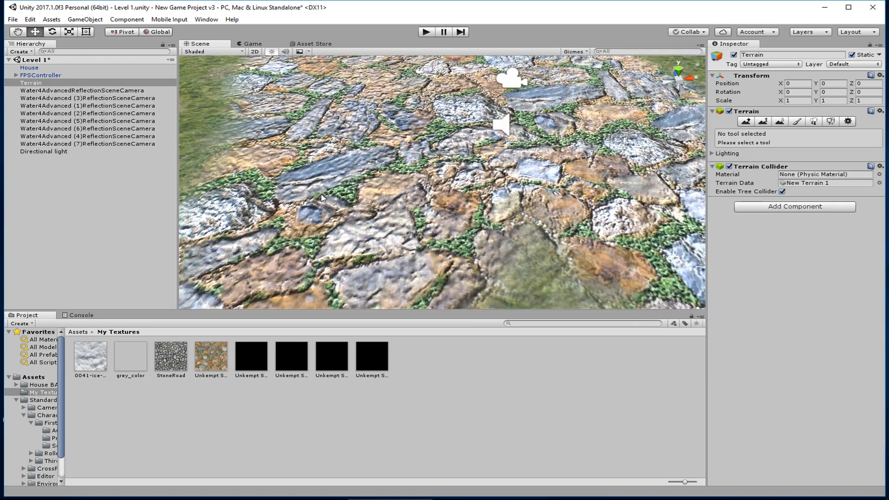
middle_click_drag(321, 196, 272, 210)
left_click_drag(272, 210, 314, 228, "alt")
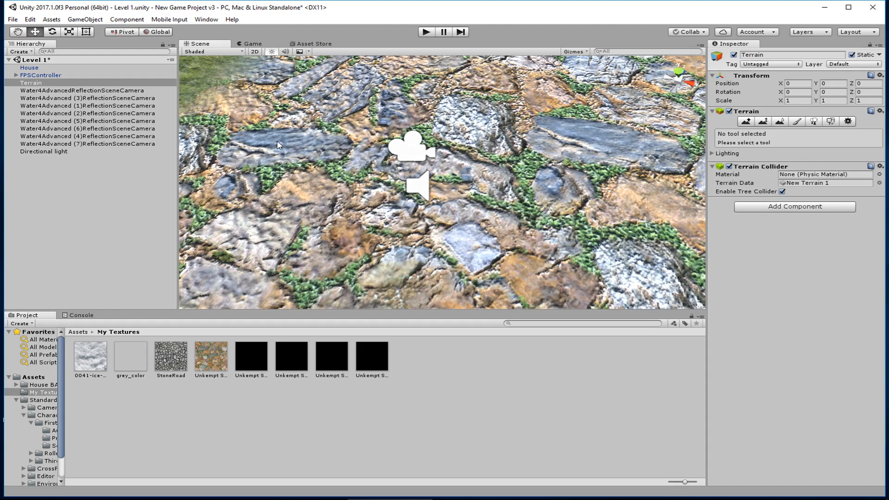
left_click(797, 121)
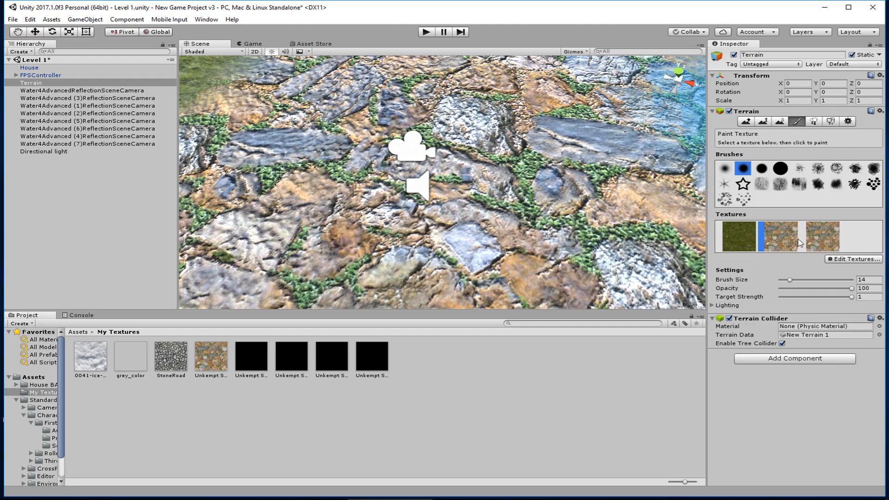
left_click(547, 242)
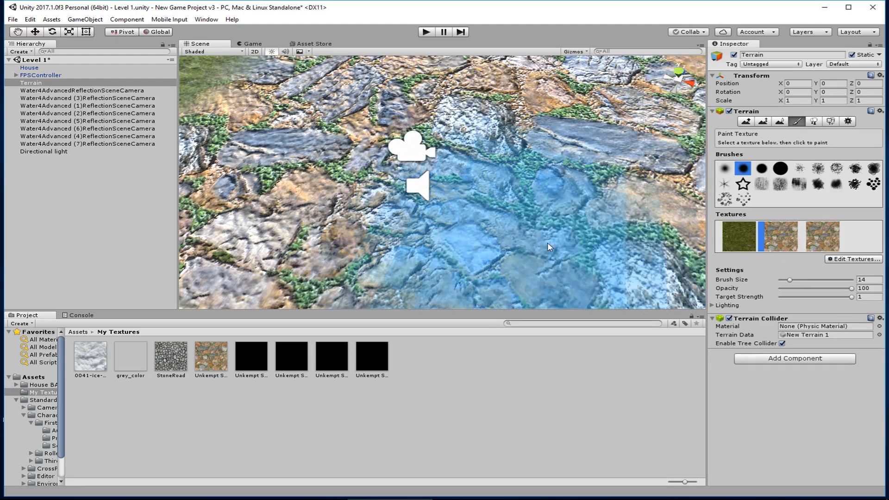
key("ctrl+z")
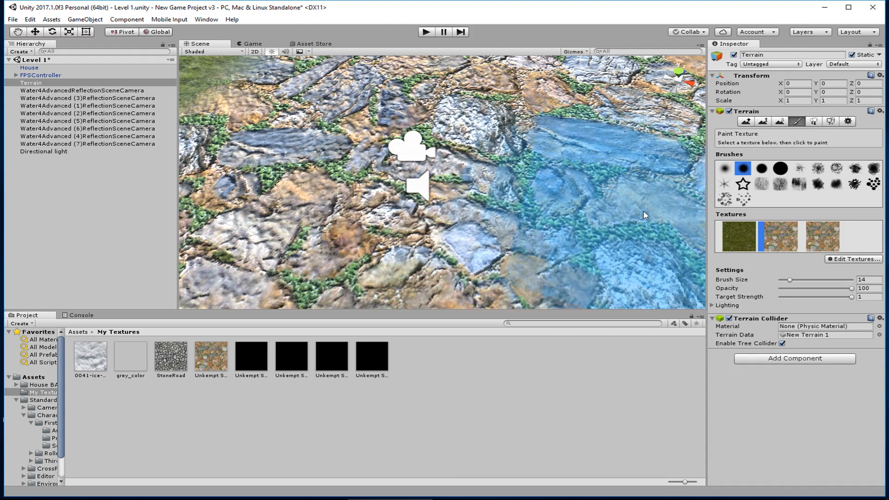
Select the directional light and frame it from the side together with the whole terrain and stone path.
left_click(54, 154)
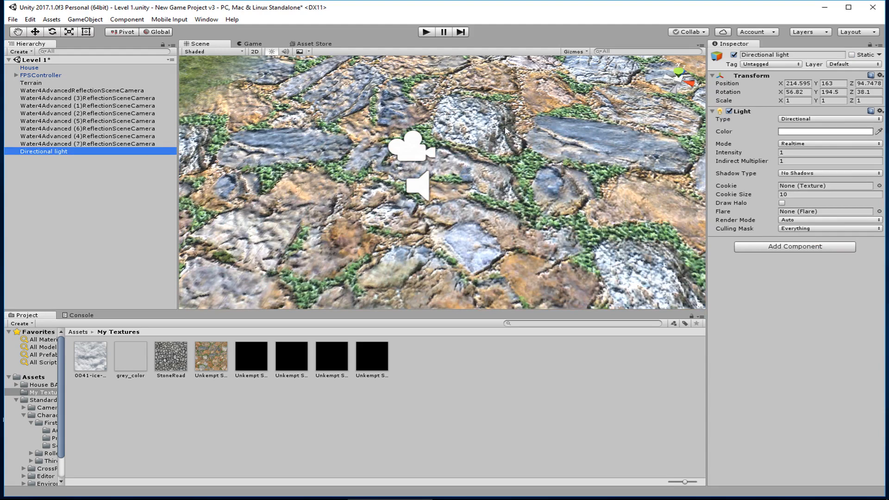
key("f")
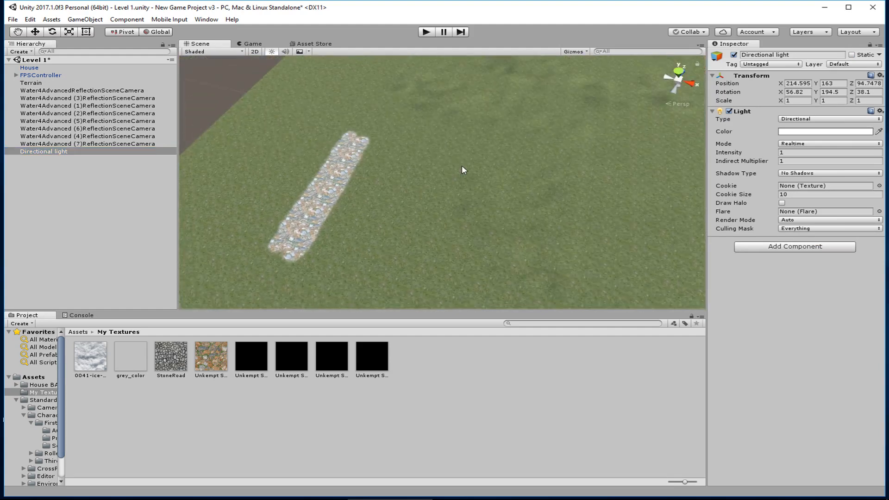
scroll(458, 182, "down", 1)
right_click_drag(390, 252, 525, 152)
scroll(525, 152, "down", 6)
right_click_drag(439, 280, 452, 212)
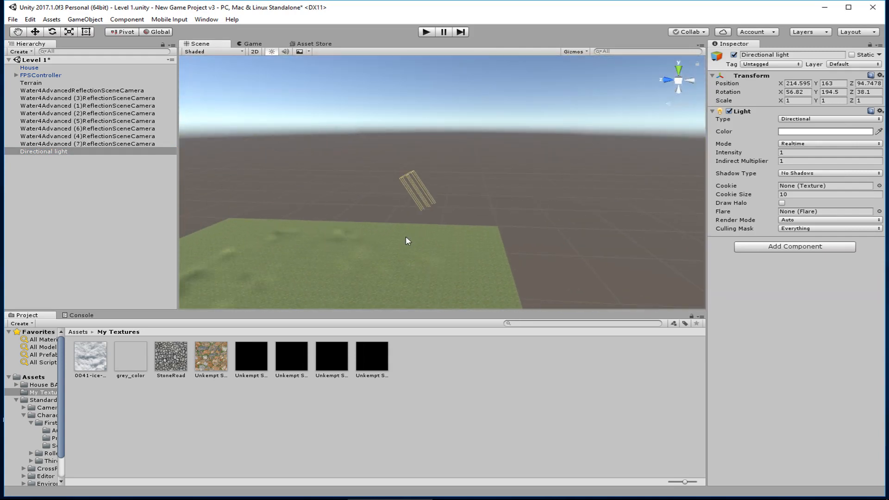
middle_click_drag(406, 240, 508, 182)
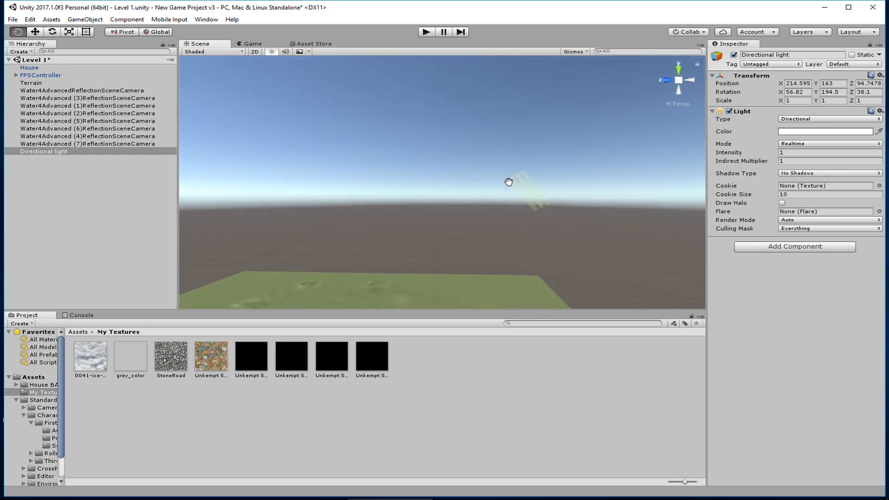
scroll(486, 186, "down", 5)
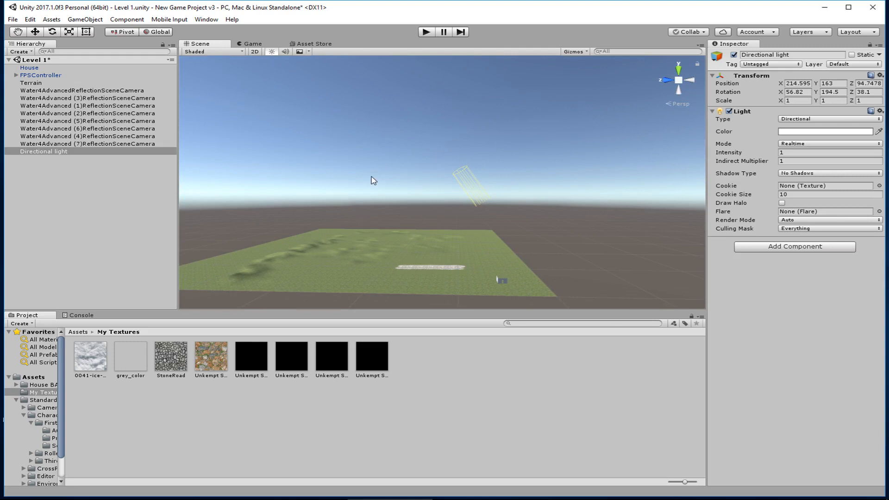
middle_click_drag(373, 180, 407, 144)
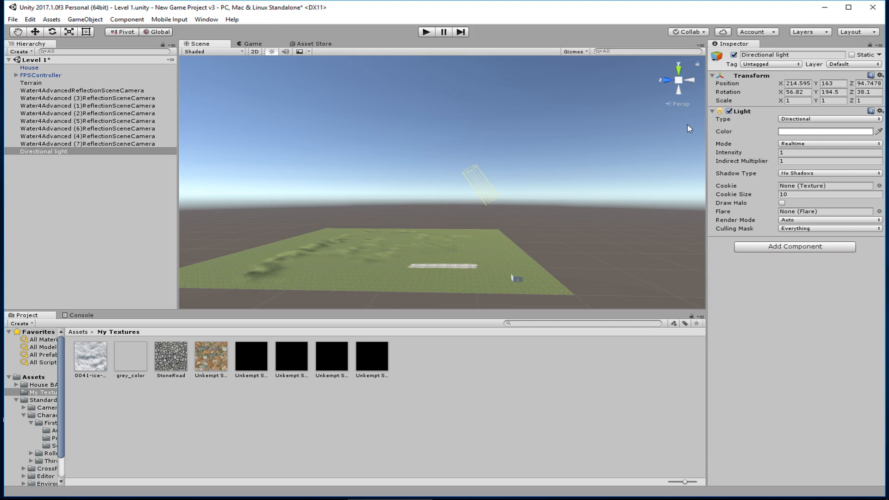
Set the directional light's rotation to X 51.1, Y 45.9 and Z 388.3.
left_click_drag(816, 96, 820, 95)
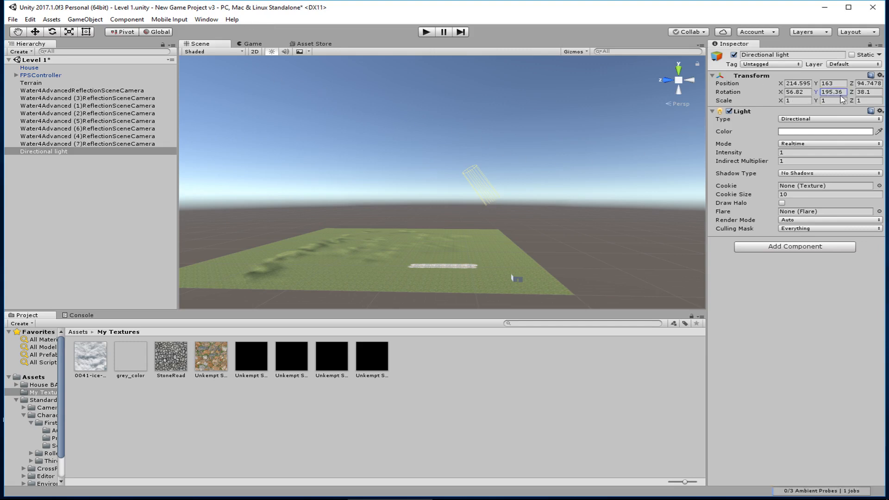
left_click_drag(23, 104, 413, 301)
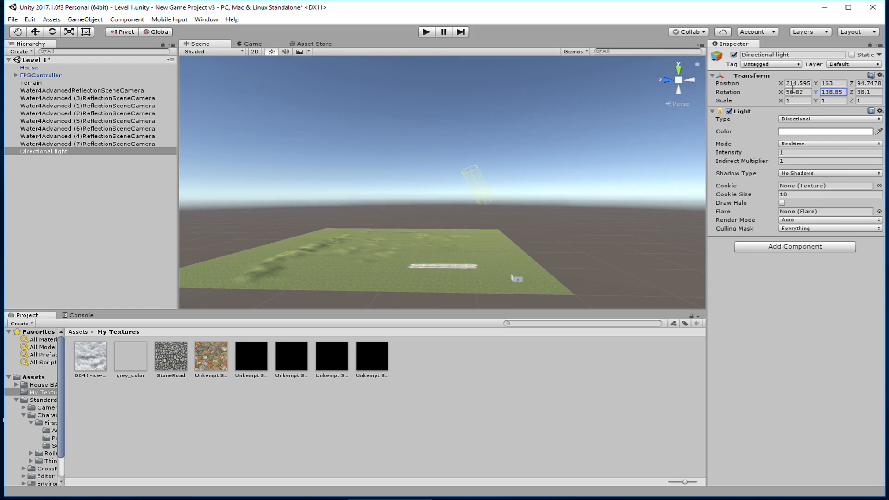
left_click_drag(781, 91, 809, 127)
left_click_drag(851, 92, 474, 184)
left_click(832, 91)
type("212.1")
key("Return")
type("170")
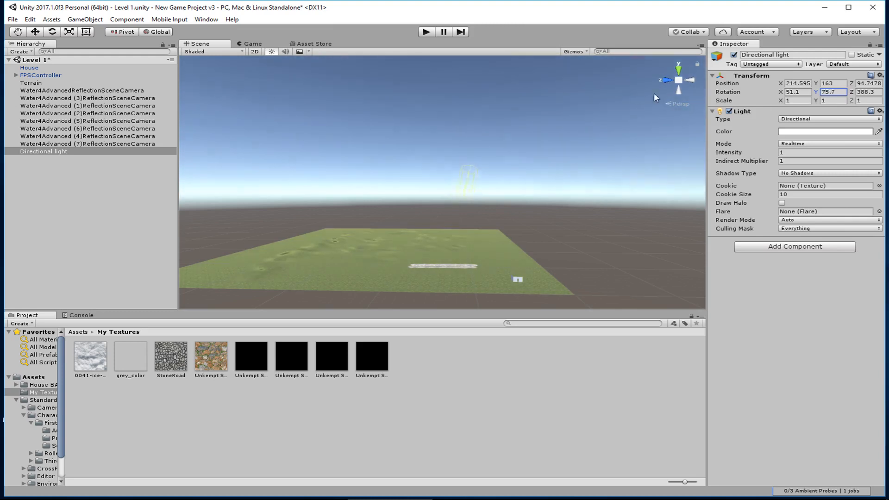
type("45.9")
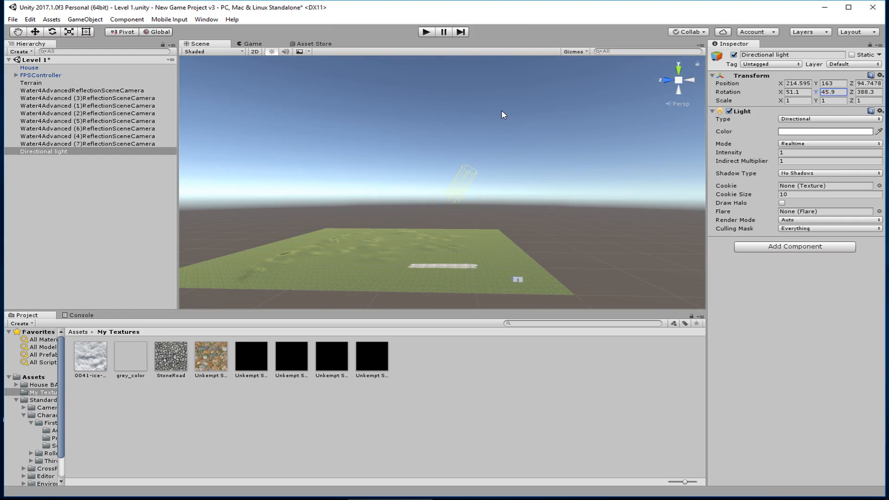
Focus on the FPSController and examine the stone path's relief along its length at ground level.
left_click(32, 77)
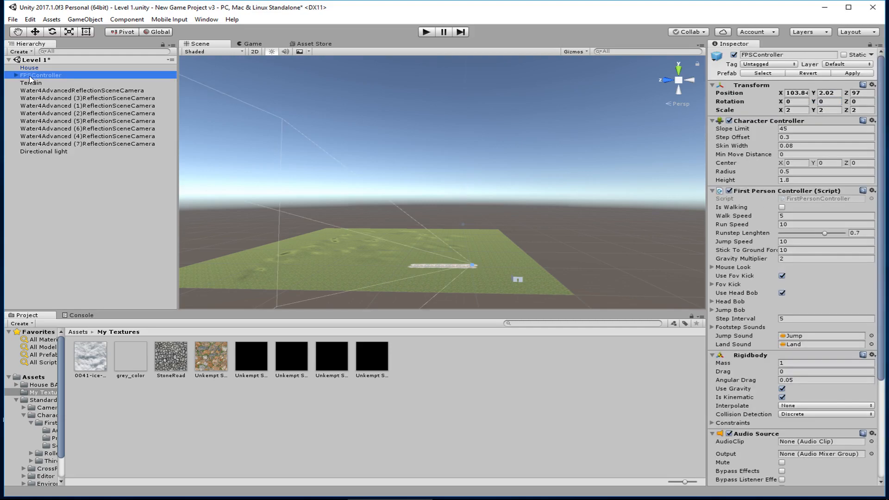
key("f")
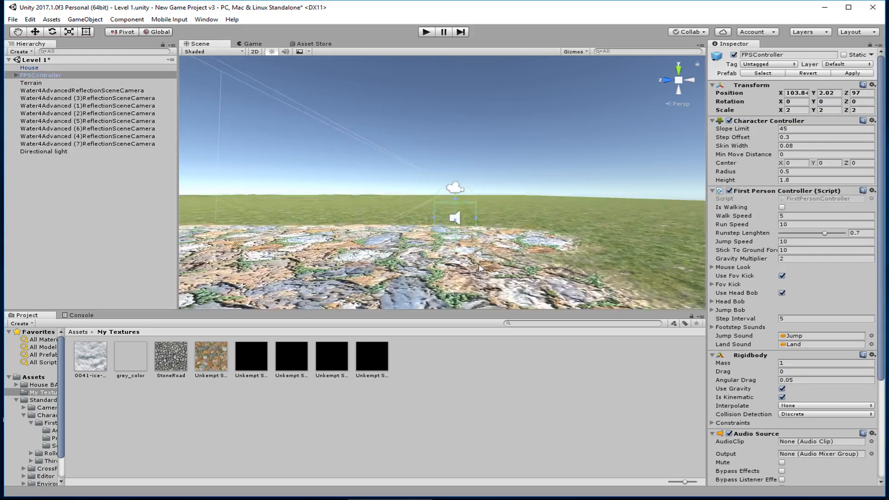
middle_click_drag(527, 250, 374, 247)
right_click_drag(374, 247, 145, 248)
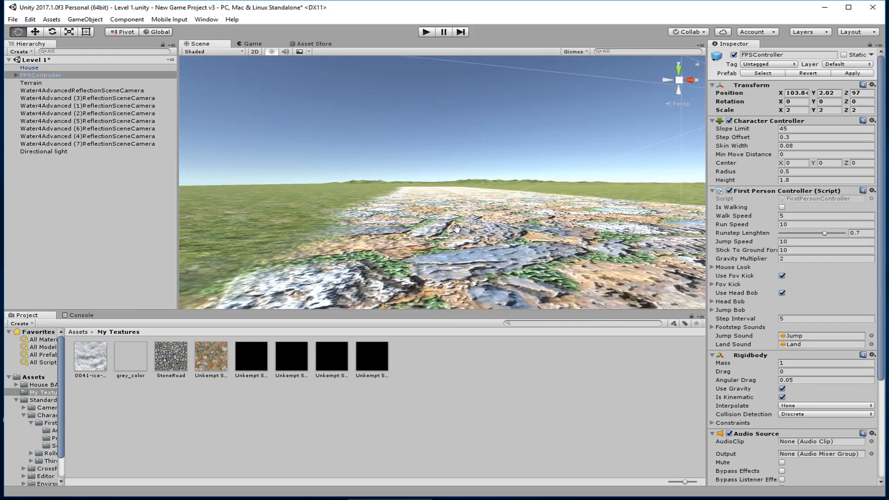
scroll(460, 232, "down", 5)
Set the directional light's X rotation to 158.5 and examine the stones' relief from another side.
left_click(90, 152)
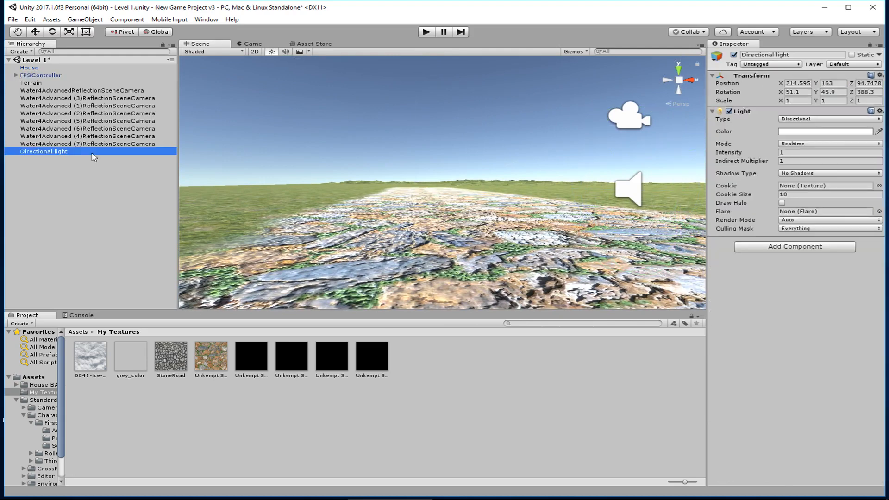
left_click_drag(782, 93, 71, 98)
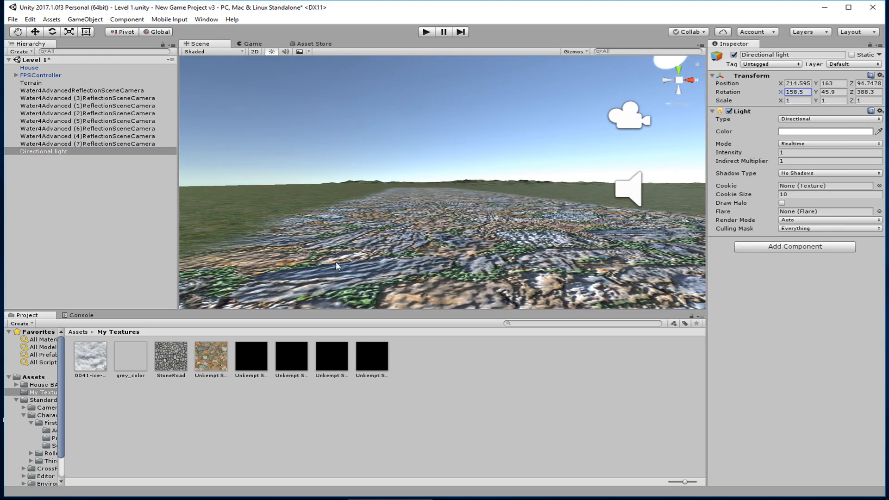
right_click_drag(597, 260, 373, 261)
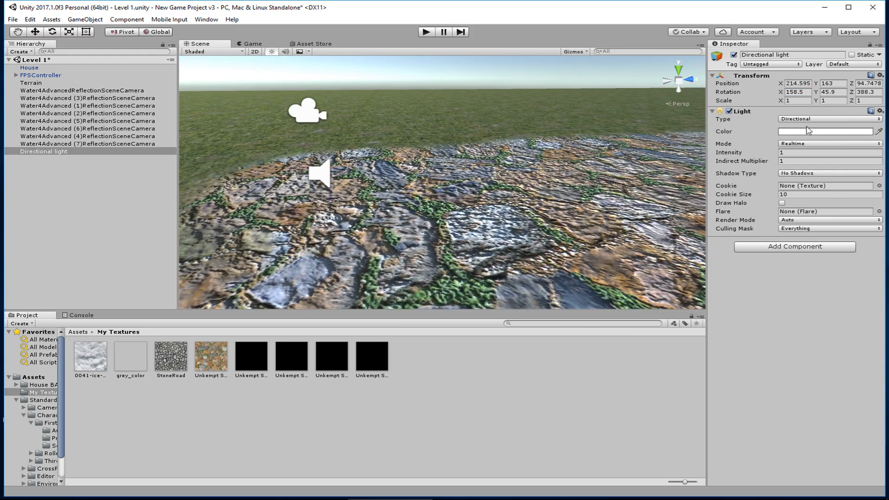
Reset the directional light's X, Y and Z rotation to 0 and bring the light into view above the terrain.
left_click(795, 93)
type("0")
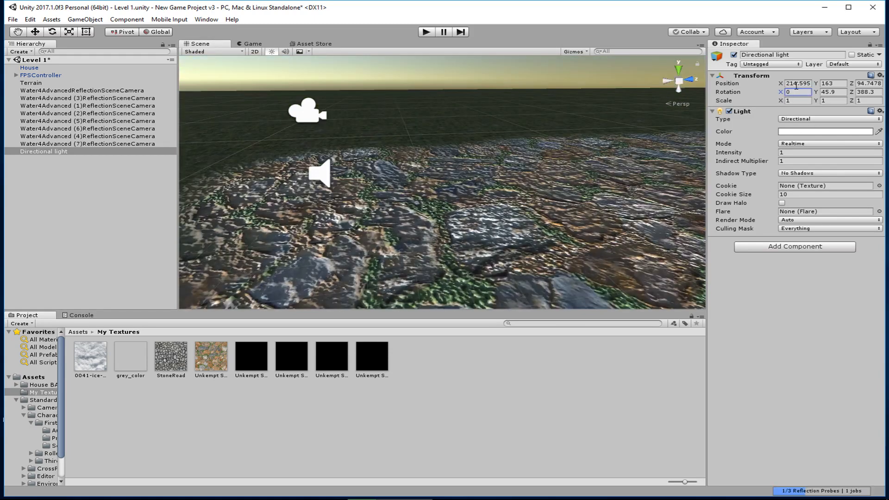
left_click(838, 92)
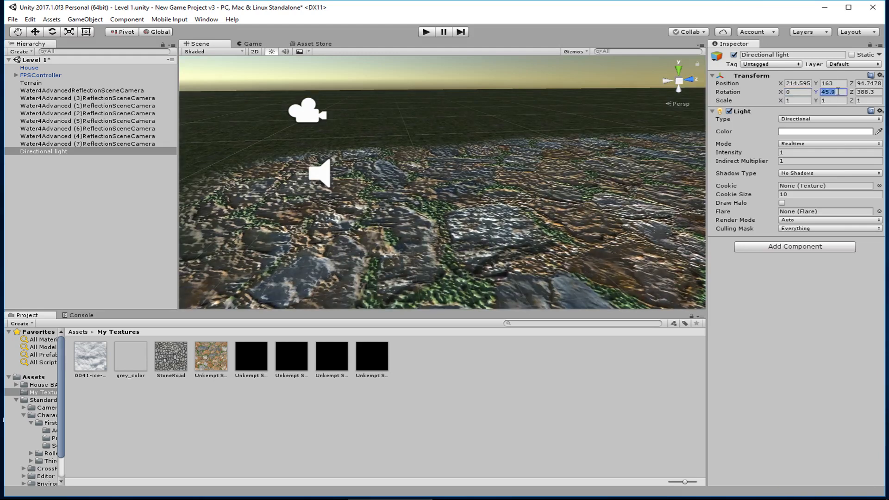
type("0")
scroll(423, 209, "down", 2)
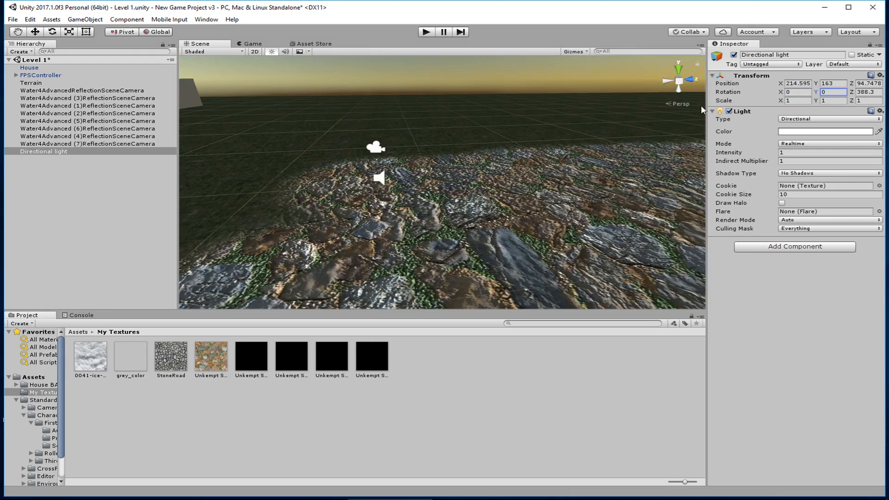
left_click(870, 91)
type("0")
scroll(614, 87, "down", 5)
scroll(571, 157, "down", 5)
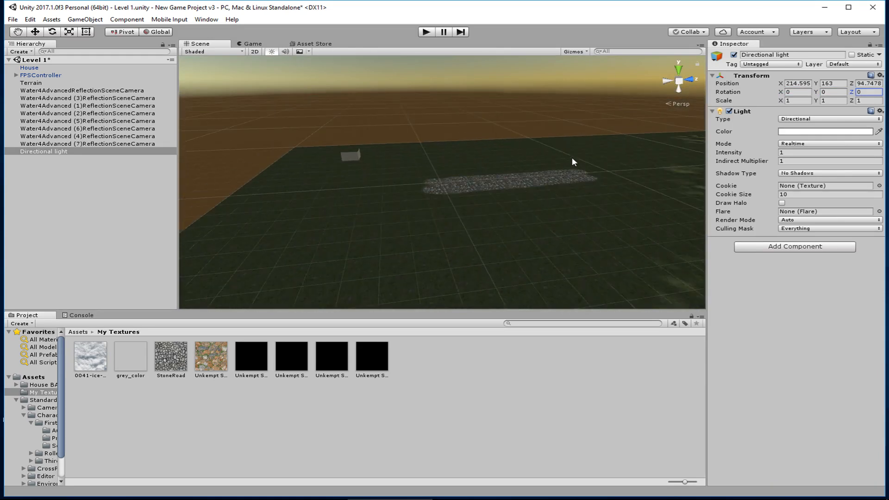
scroll(570, 163, "down", 1)
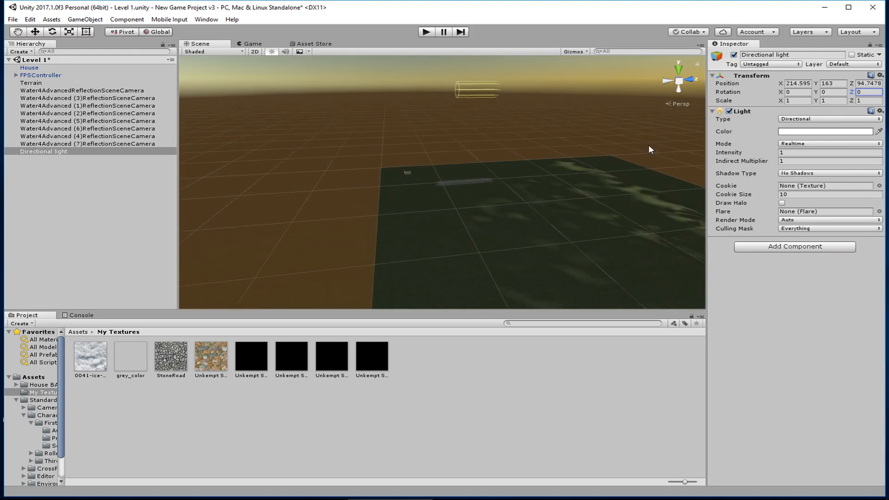
Set the directional light's X rotation to 90 and focus on the FPSController to examine the stone path lit from straight above.
left_click(797, 91)
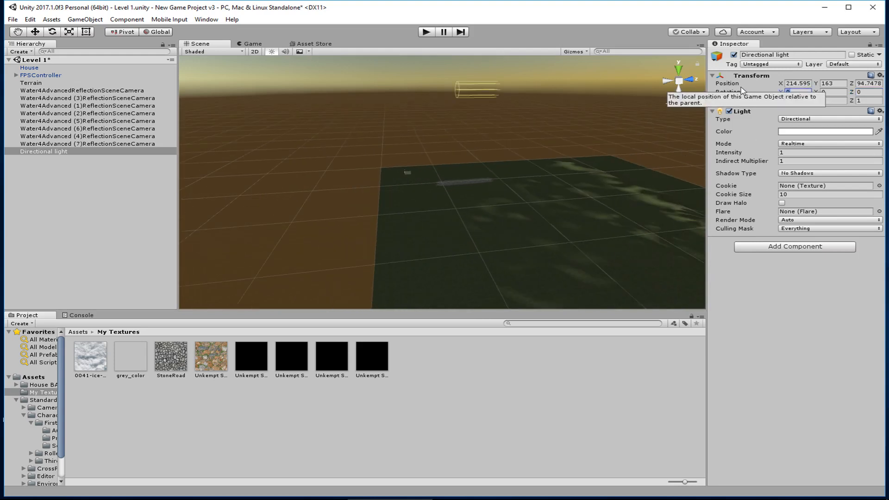
type("90")
key("Tab")
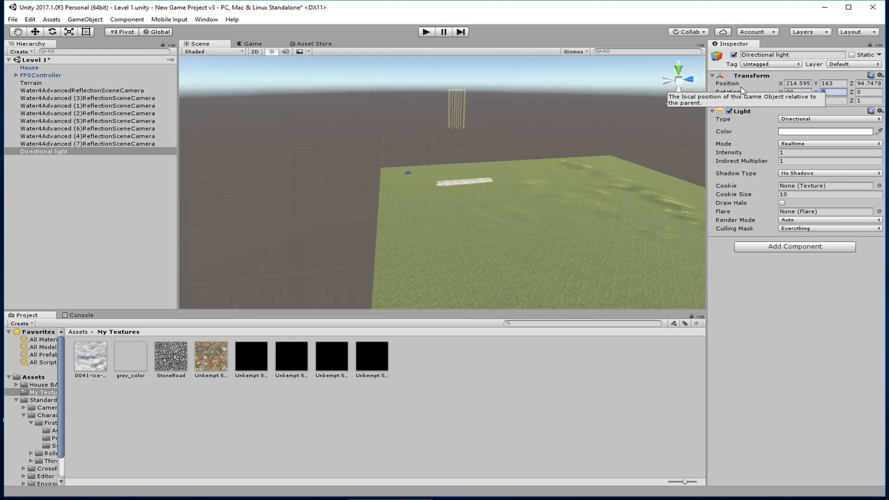
left_click(41, 75)
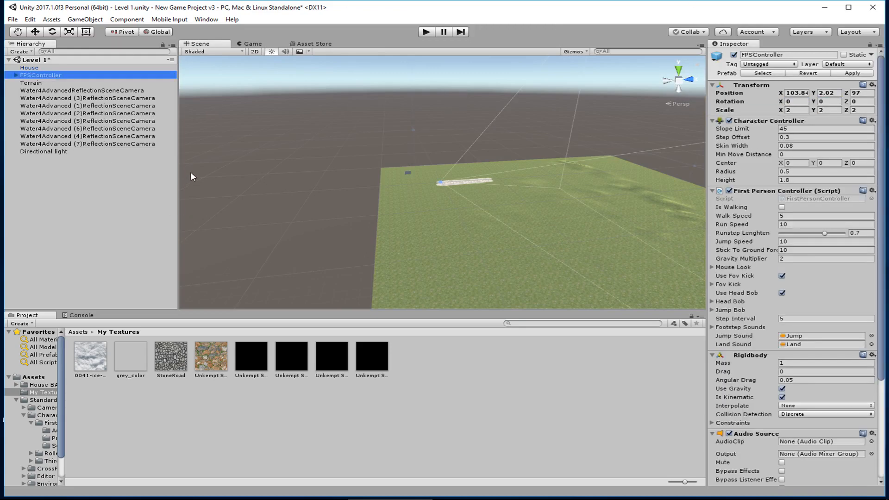
scroll(421, 180, "up", 3)
key("f")
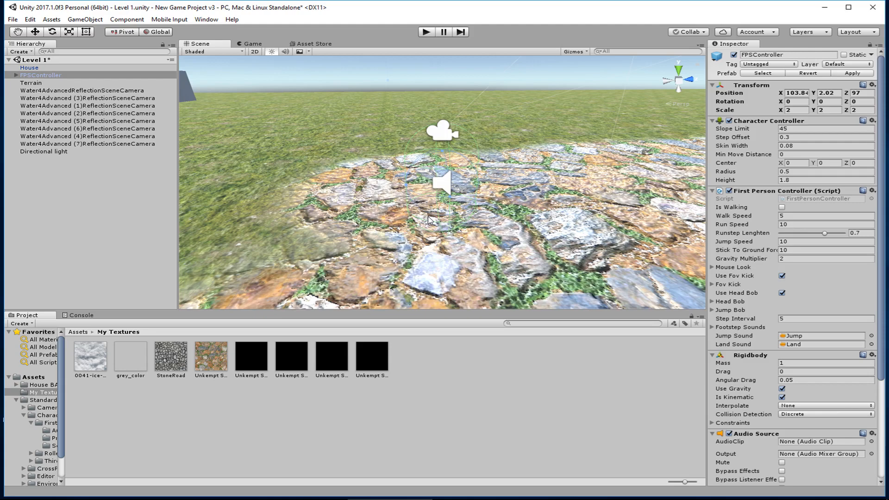
Set the directional light's X rotation to 45 and focus on the FPSController to examine the stone path.
scroll(543, 133, "down", 5)
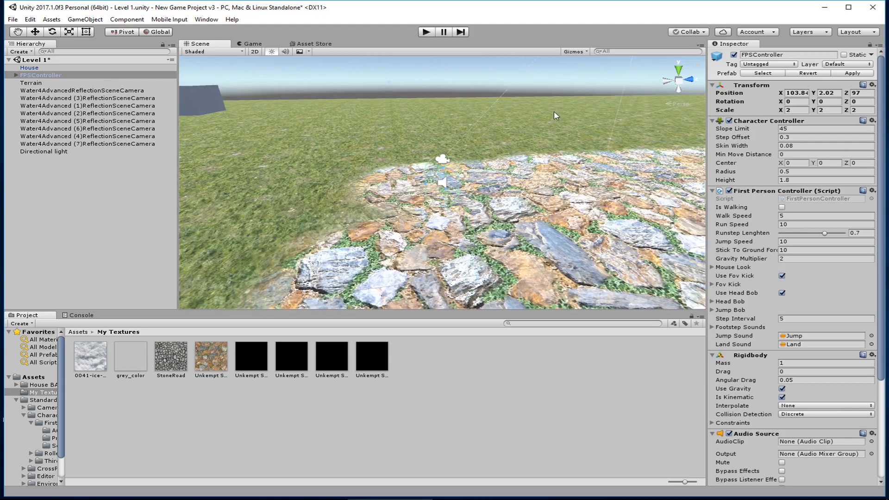
scroll(544, 129, "down", 10)
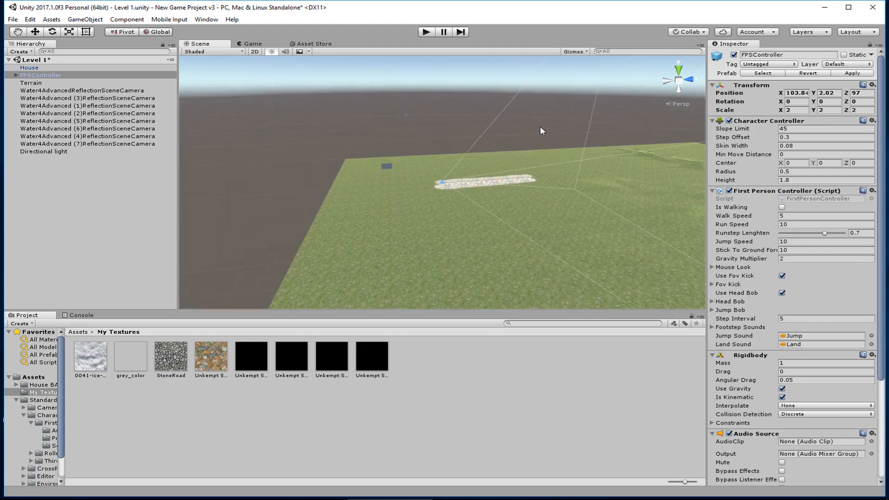
scroll(542, 130, "down", 8)
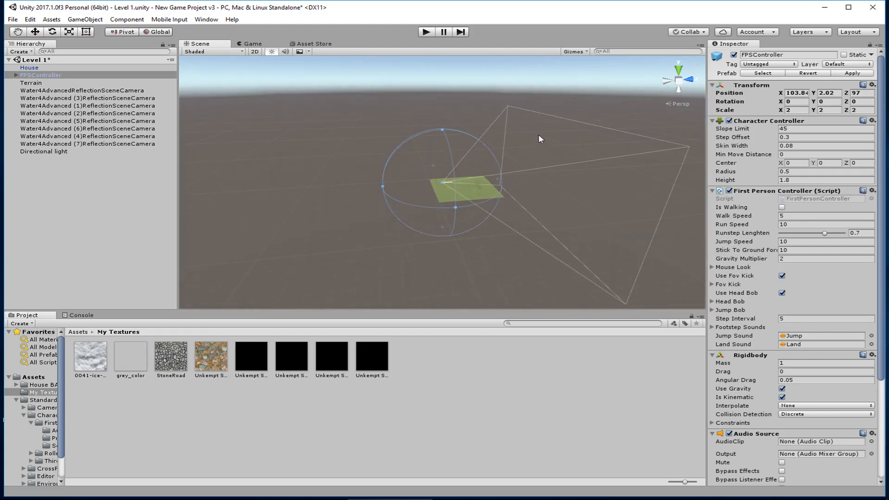
left_click(47, 151)
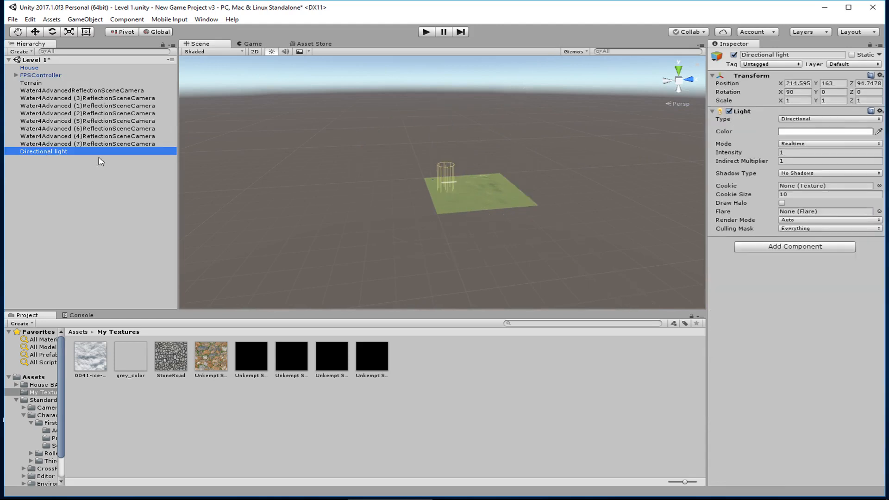
key("f")
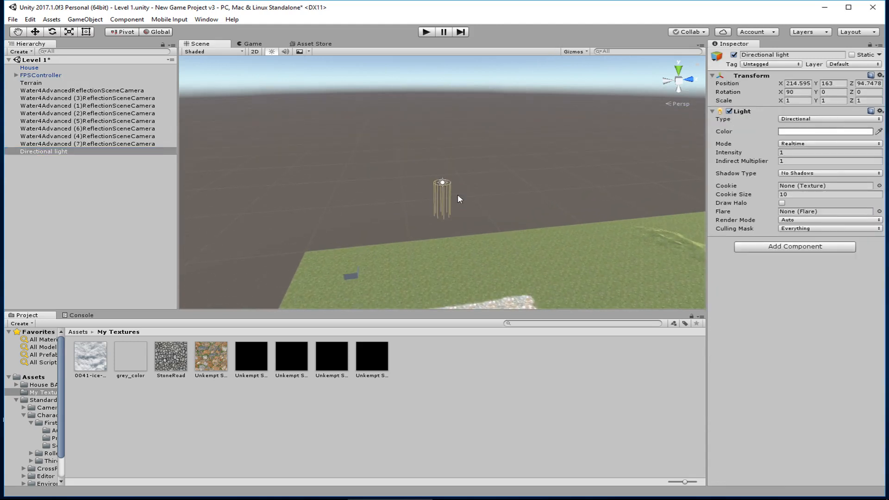
left_click(797, 92)
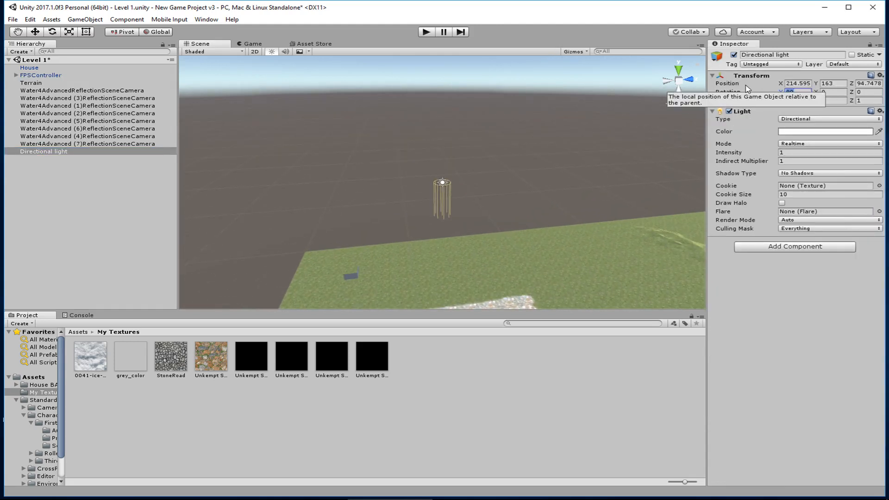
type("45")
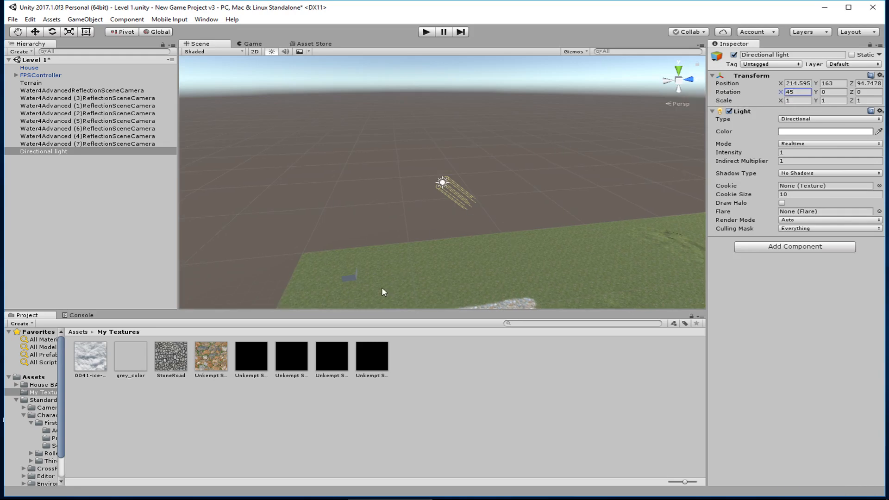
left_click(41, 75)
key("f")
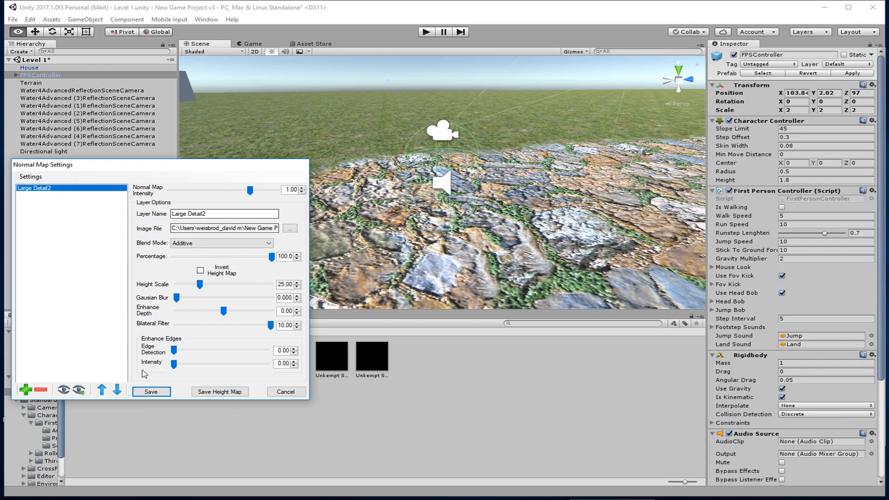
Return to the Normal Map Settings window and review the Large Detail2 layer's blend mode options without changing the mode.
left_click(341, 11)
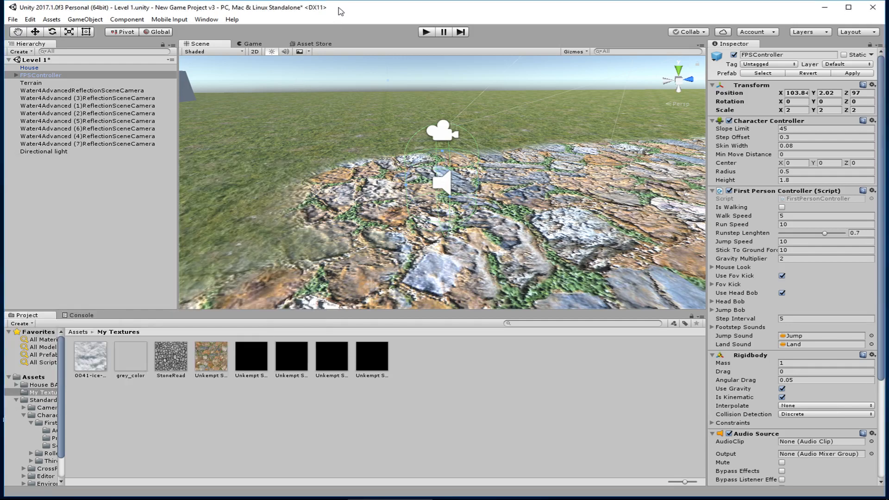
key("alt+Tab")
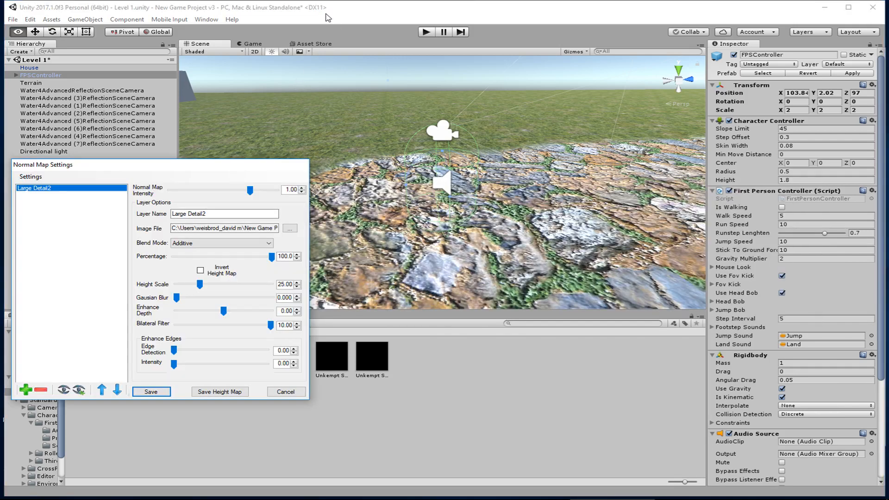
left_click(193, 246)
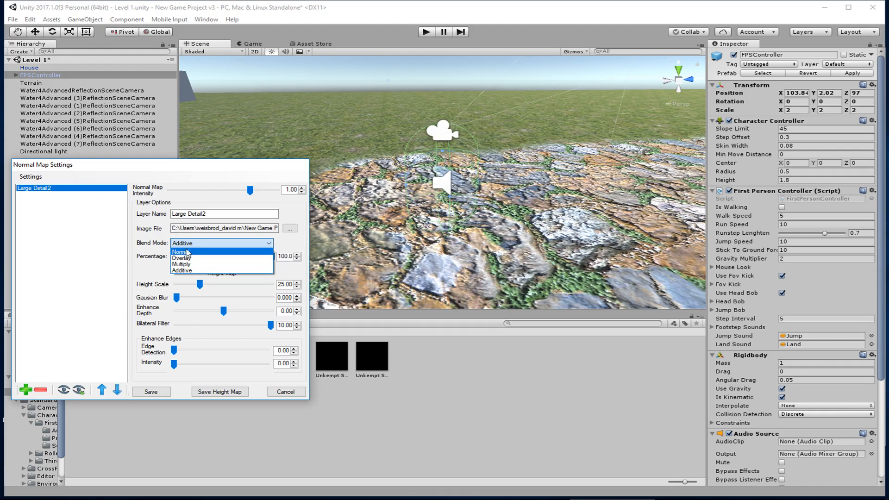
left_click(159, 255)
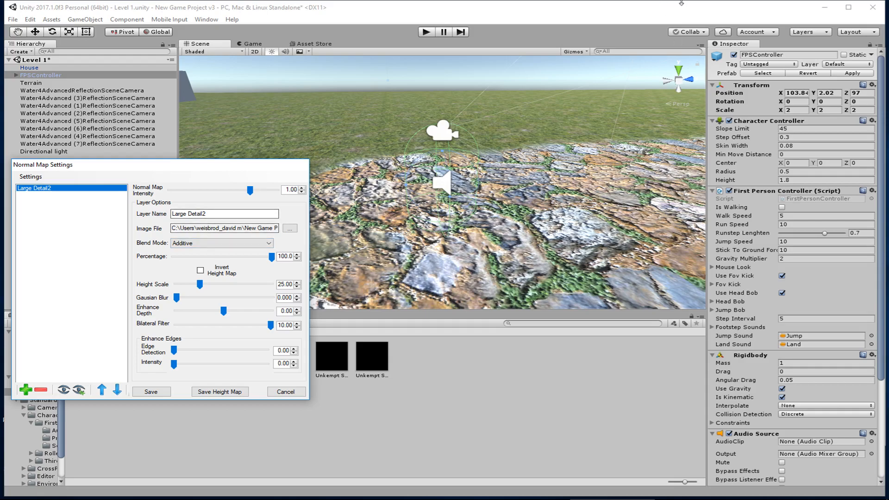
Minimize Unity and select the Unkempt Stone Path image in the My Textures folder.
left_click(823, 11)
left_click(823, 11)
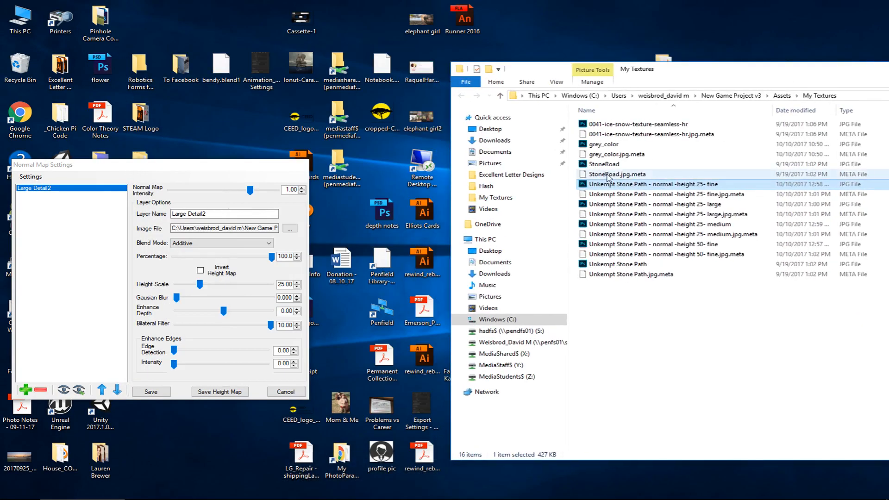
left_click(608, 265)
left_click_drag(608, 267, 704, 293)
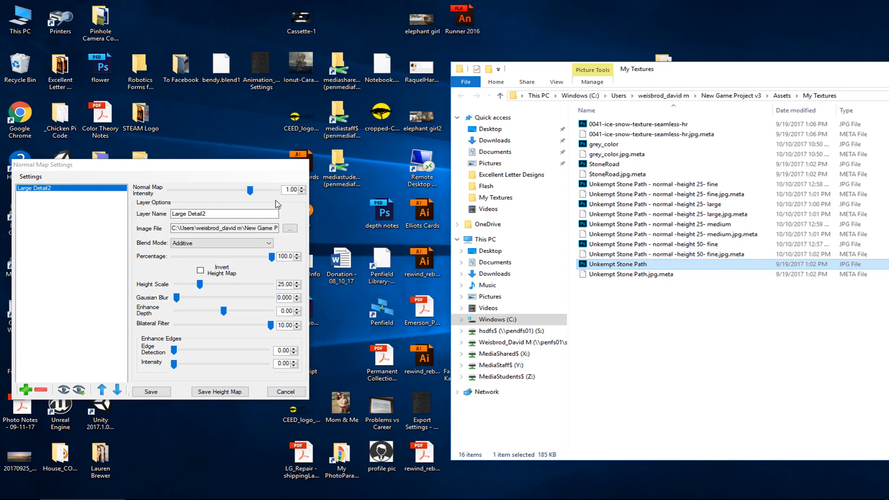
Cancel the normal map settings and close SSBump Generator after viewing the My Textures images in its open dialog.
left_click(184, 173)
left_click(283, 392)
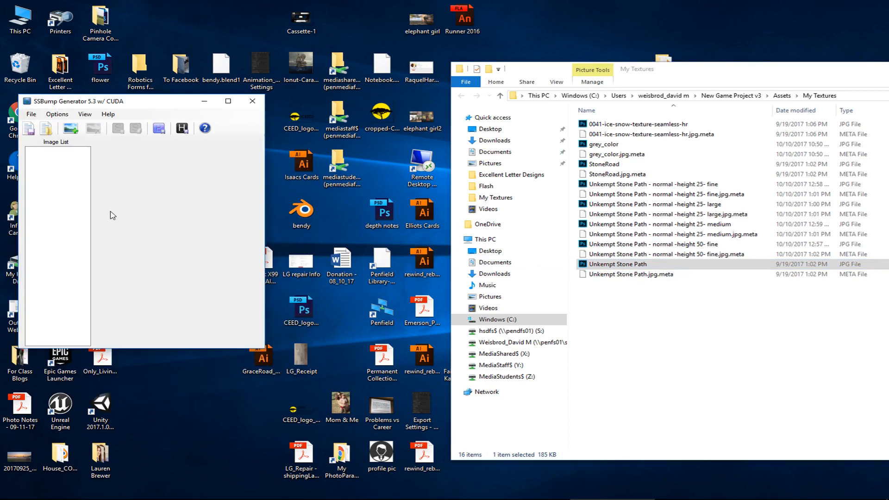
left_click_drag(633, 268, 635, 326)
left_click(137, 102)
left_click(78, 133)
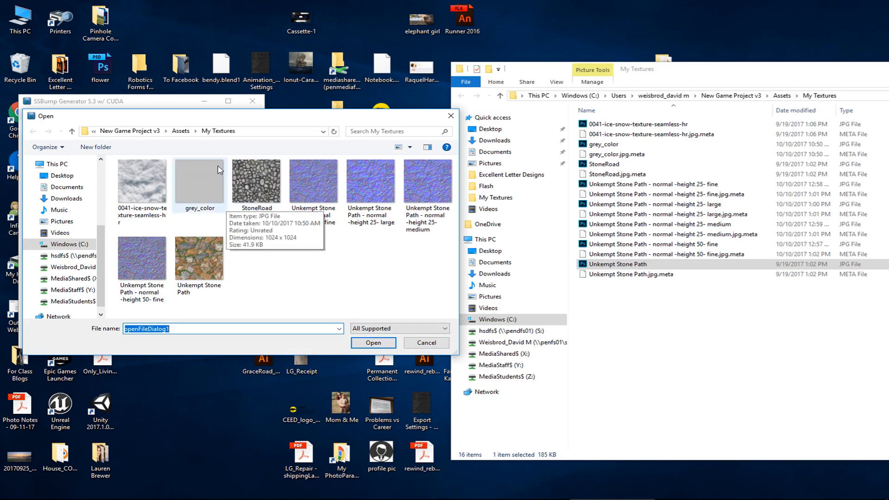
left_click(423, 343)
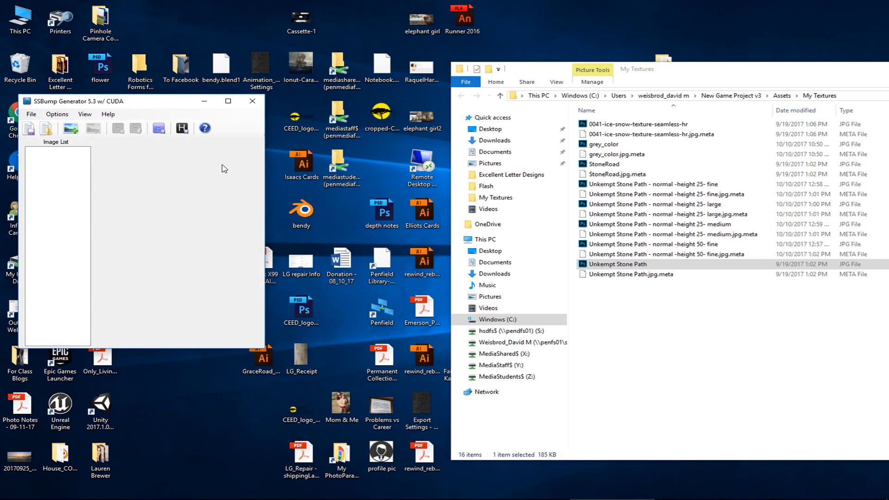
left_click(252, 102)
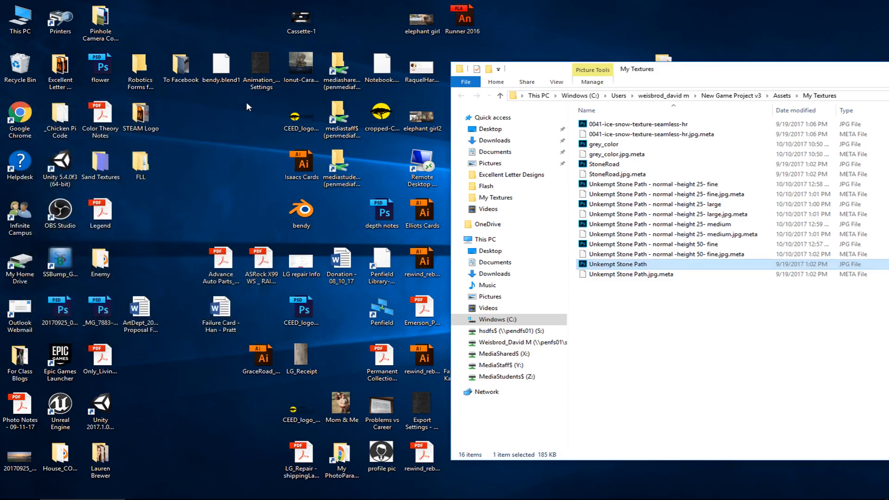